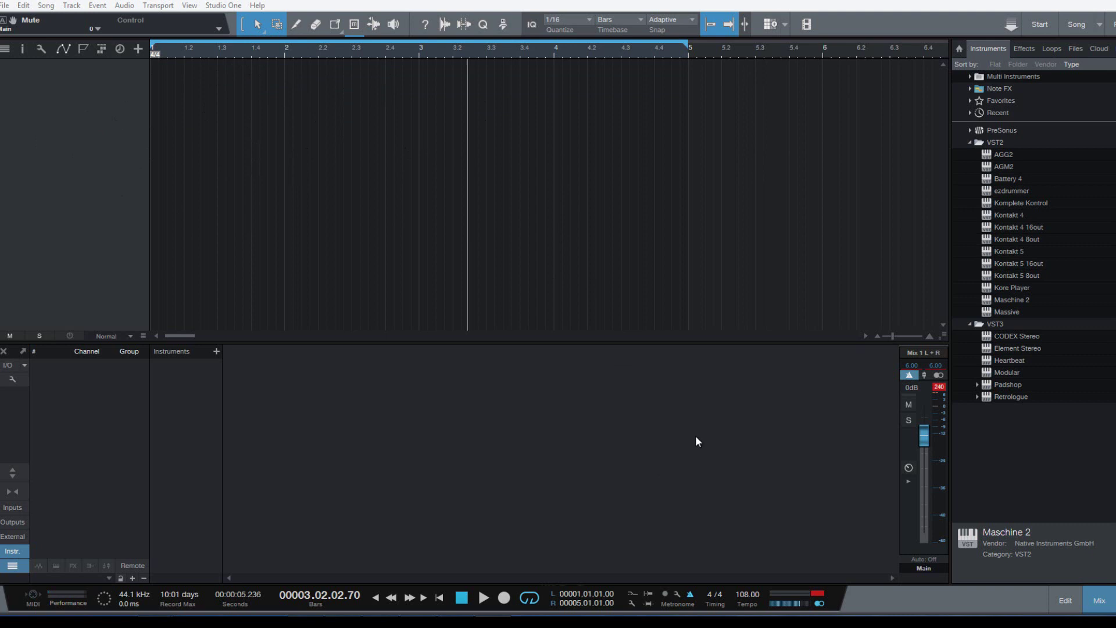
Step: Open the external devices options and examine the settings offered for adding a new instrument device
{"action": "left_click", "coordinate": [814, 593]}
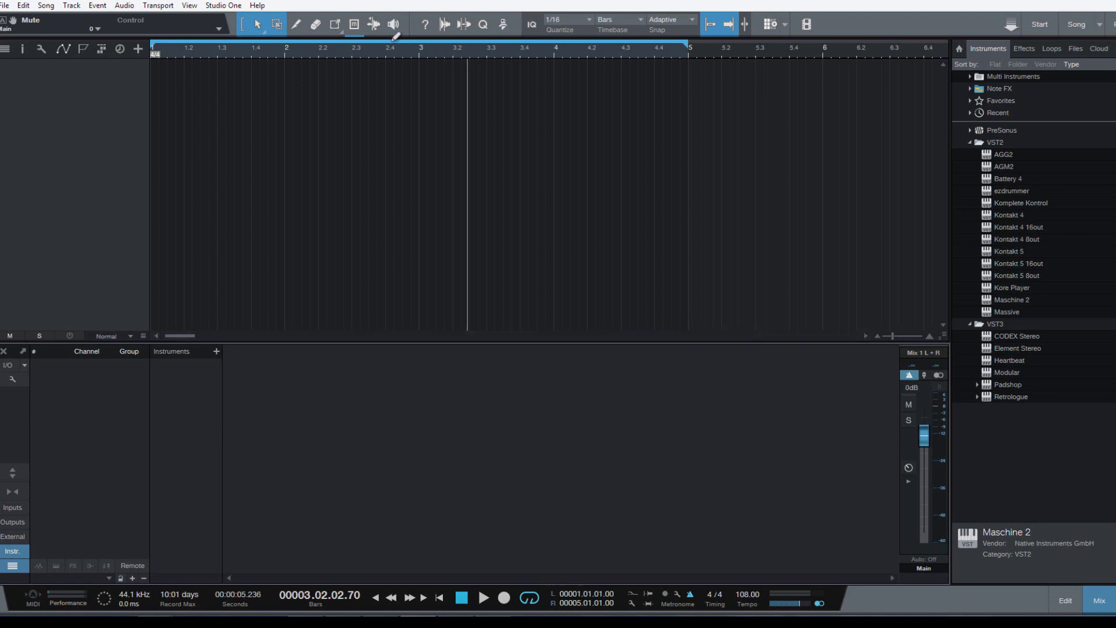
{"action": "left_click", "coordinate": [222, 7]}
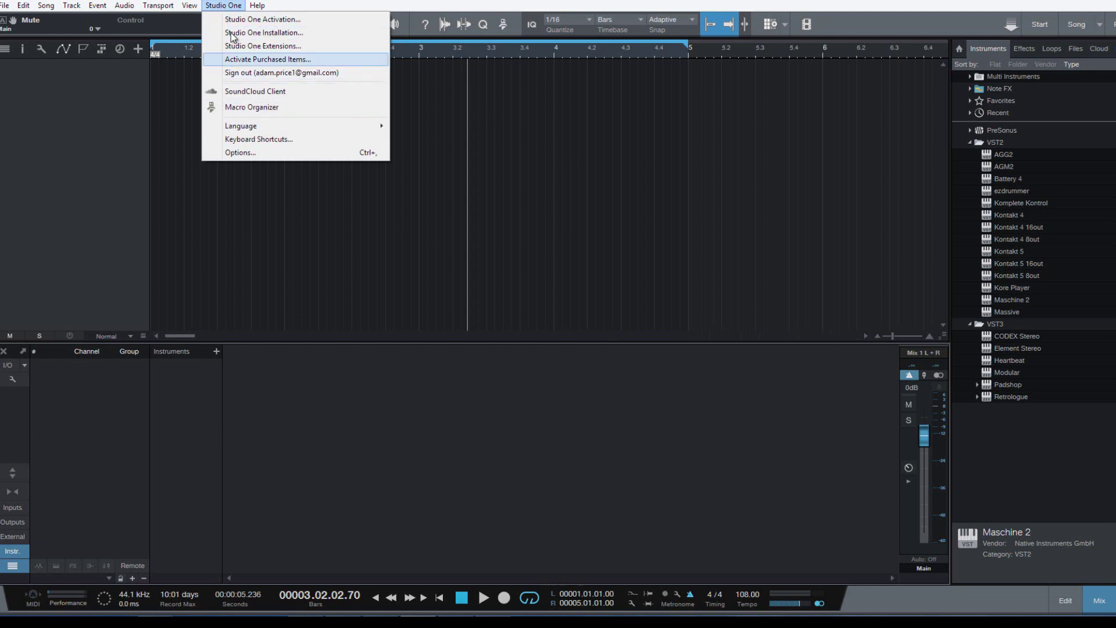
{"action": "left_click", "coordinate": [244, 154]}
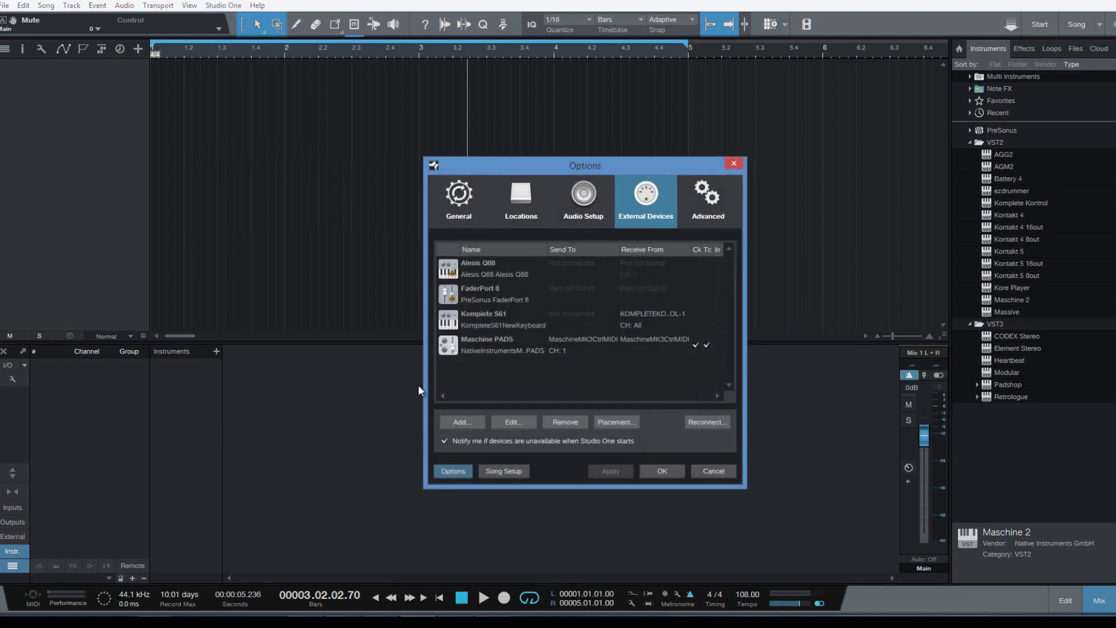
{"action": "left_click", "coordinate": [495, 345]}
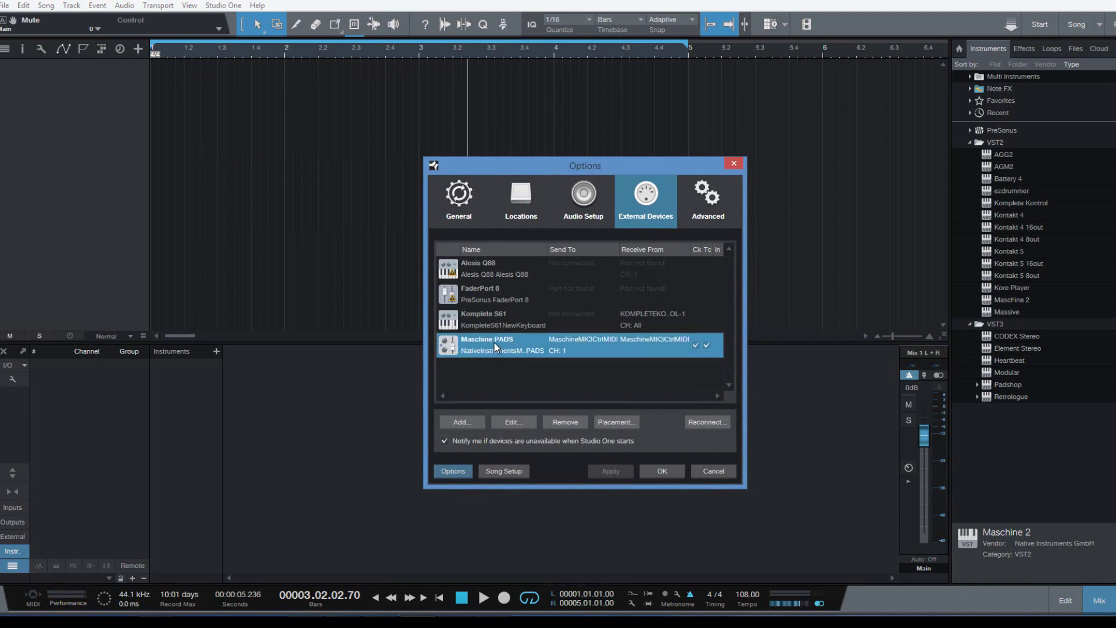
{"action": "left_click", "coordinate": [457, 423]}
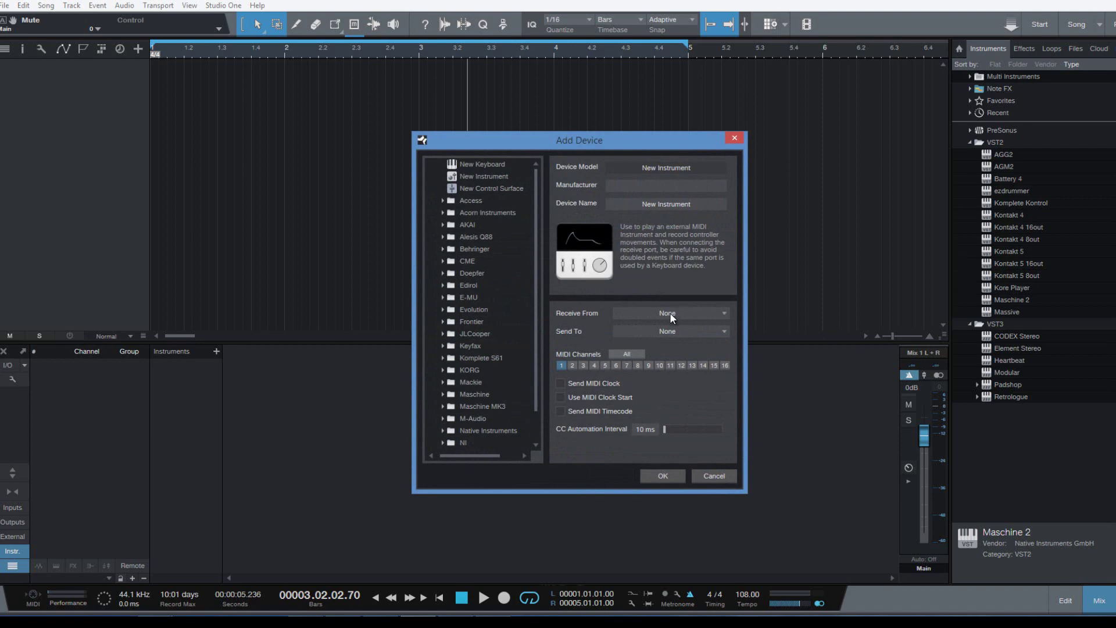
{"action": "left_click", "coordinate": [713, 476]}
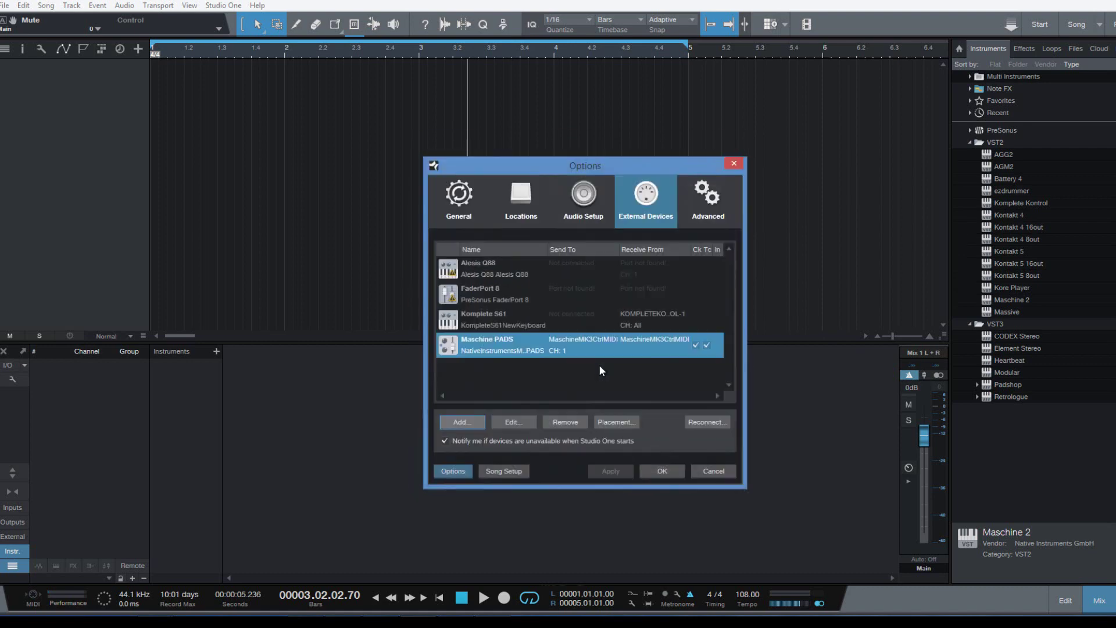
Step: Examine the receive and send port settings of the Maschine PADS device, leaving its configuration as it is
{"action": "double_click", "coordinate": [514, 351]}
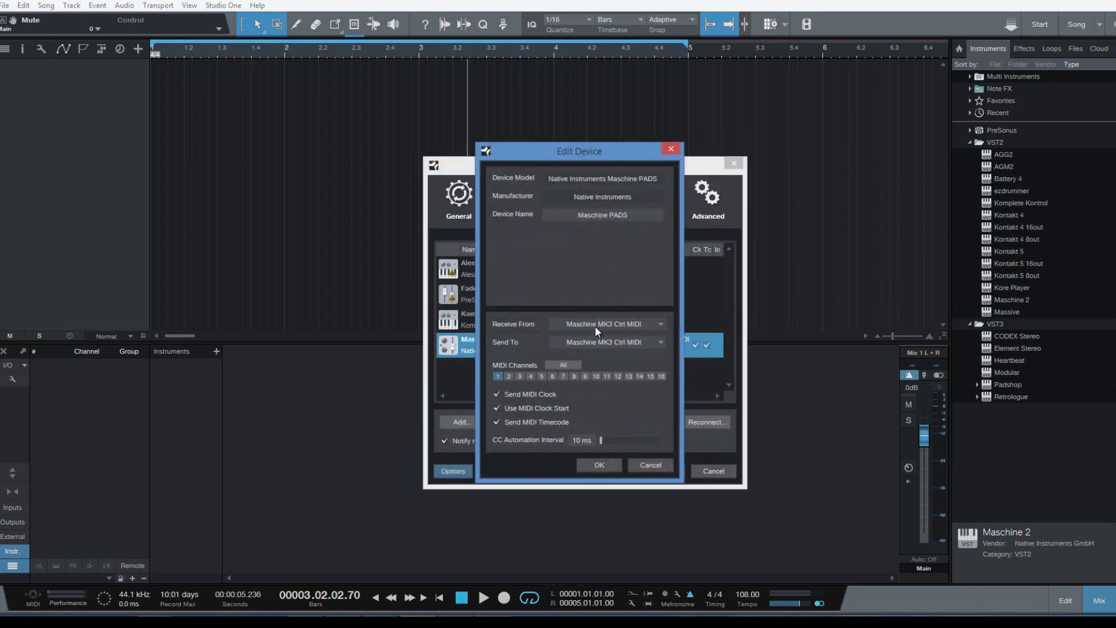
{"action": "left_click", "coordinate": [661, 322]}
{"action": "left_click", "coordinate": [661, 323]}
{"action": "left_click", "coordinate": [658, 340]}
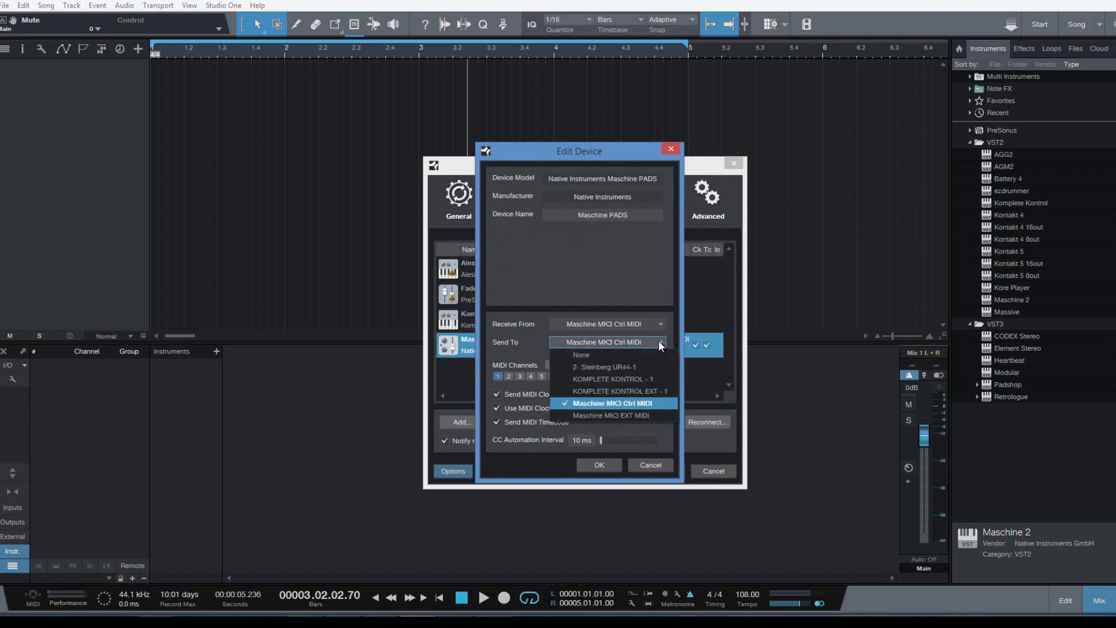
{"action": "left_click", "coordinate": [658, 340]}
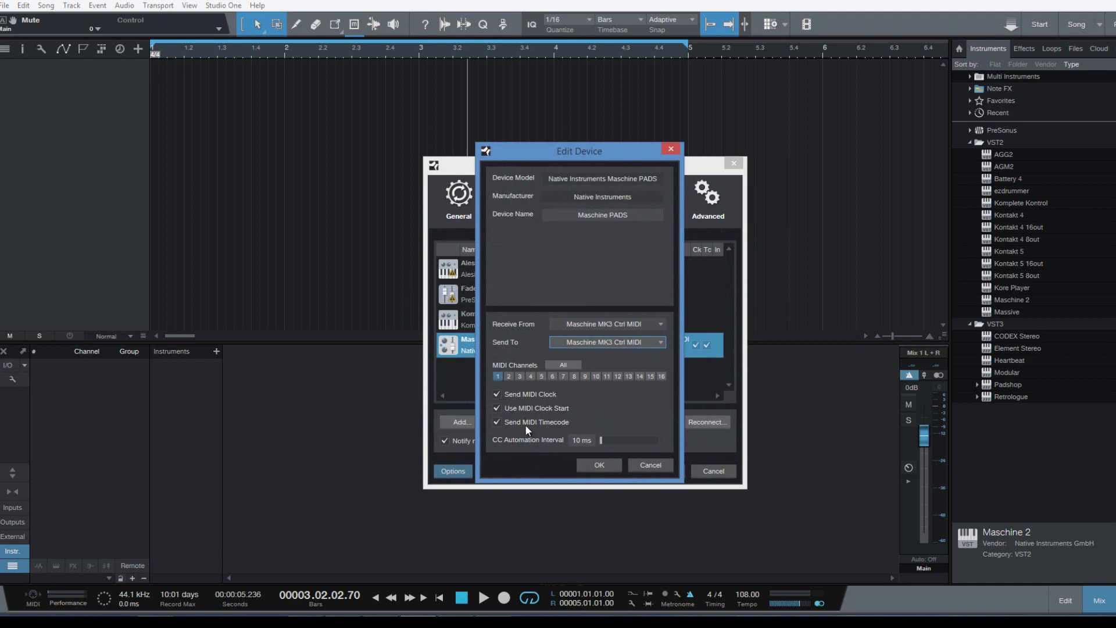
{"action": "left_click", "coordinate": [647, 465]}
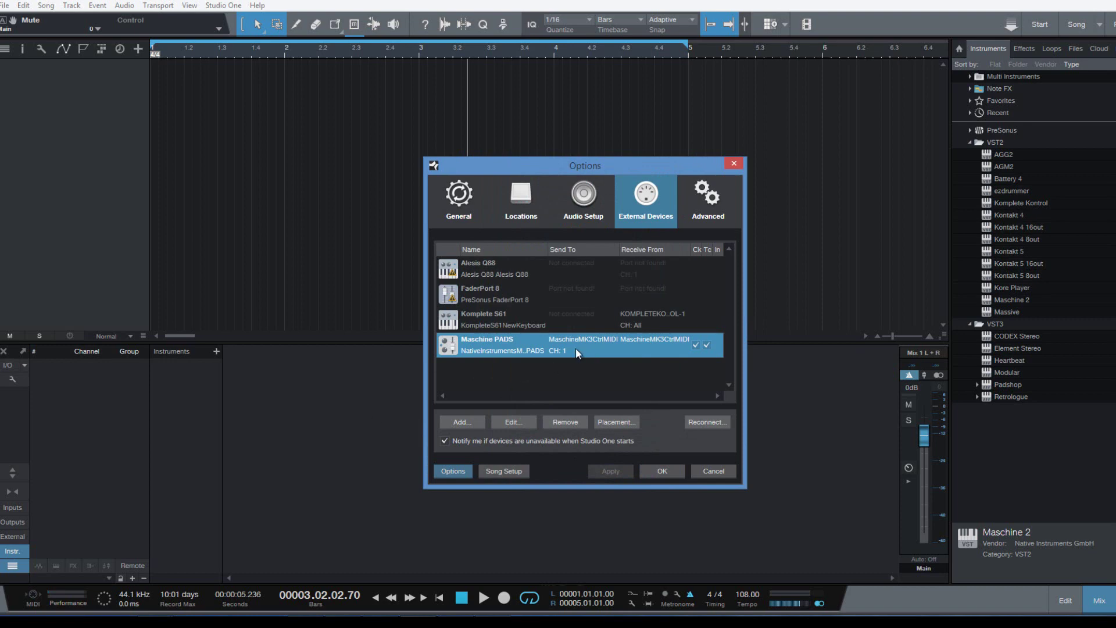
Step: Examine the Komplete S61 keyboard's device settings, then close the options without saving
{"action": "left_click", "coordinate": [471, 323]}
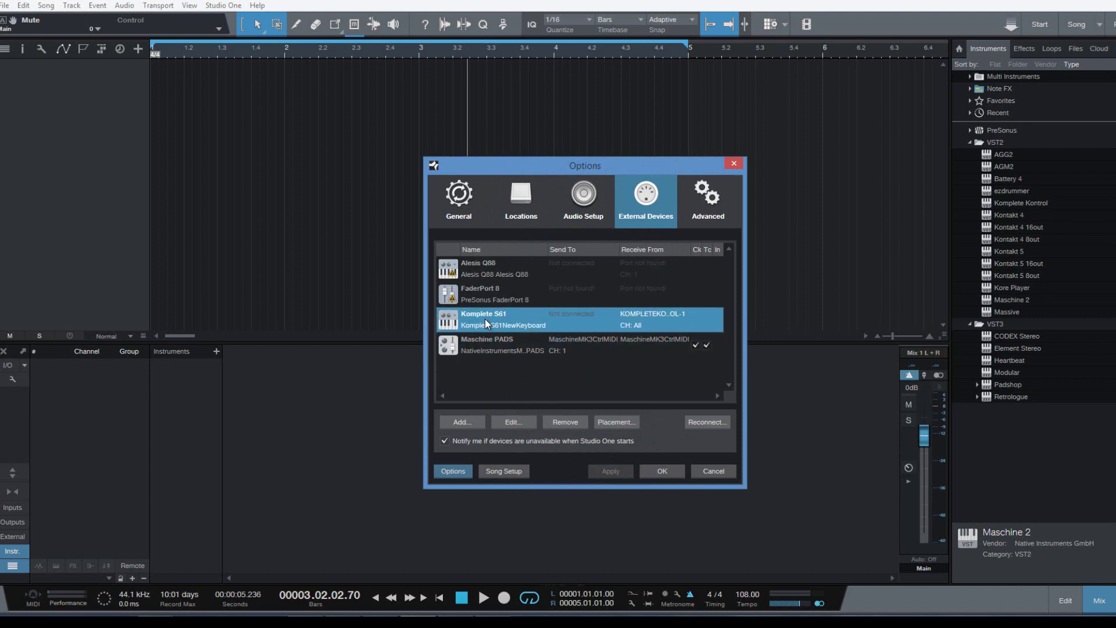
{"action": "double_click", "coordinate": [485, 319]}
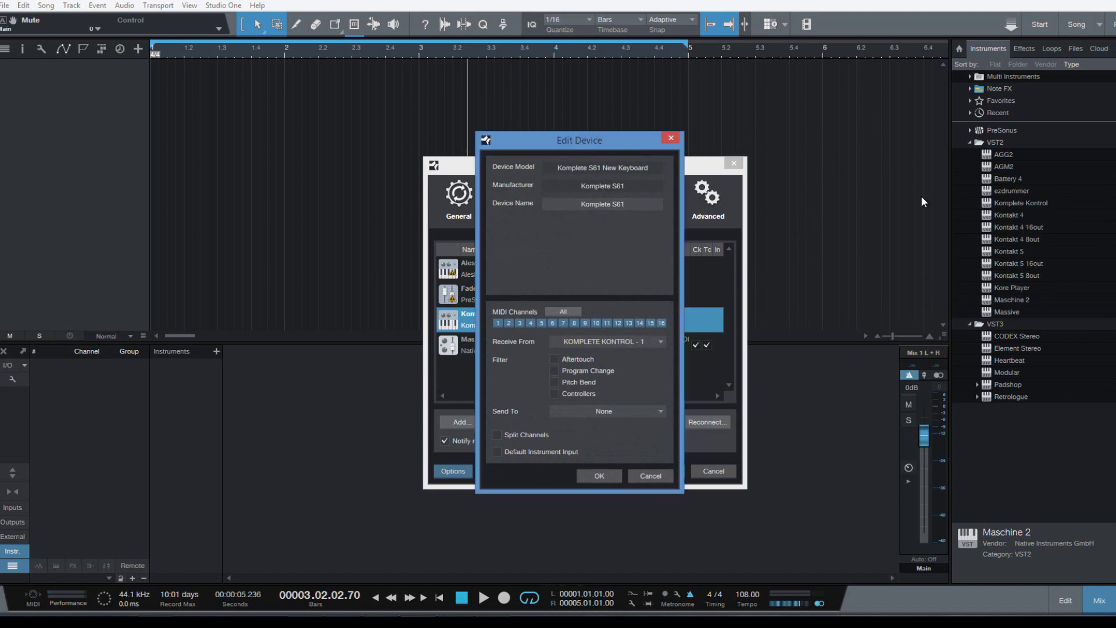
{"action": "left_click", "coordinate": [648, 476]}
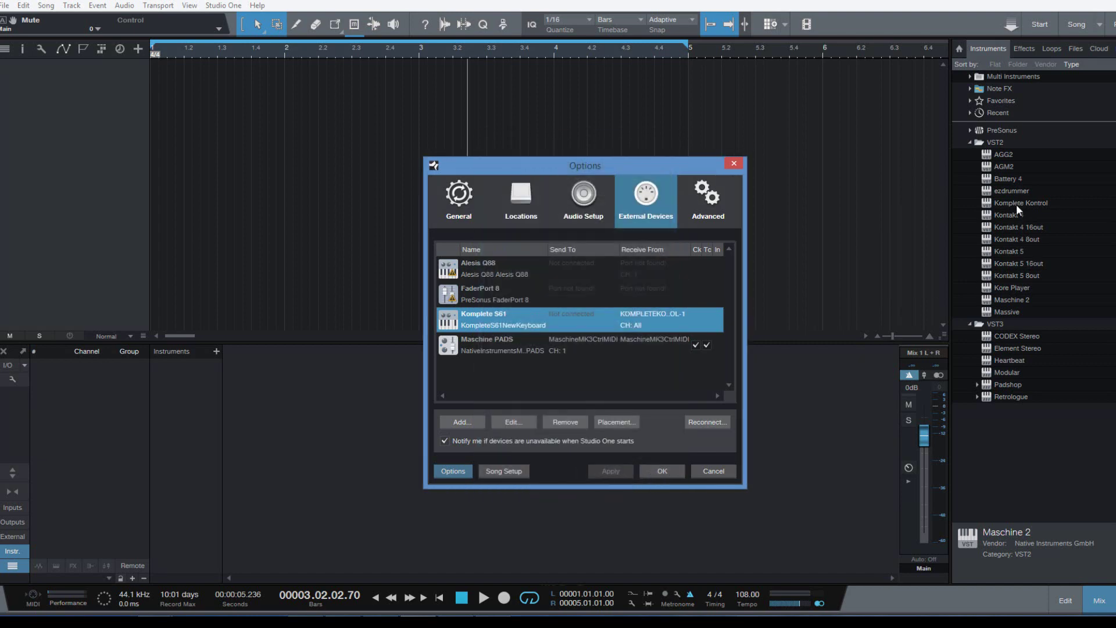
{"action": "left_click", "coordinate": [720, 471]}
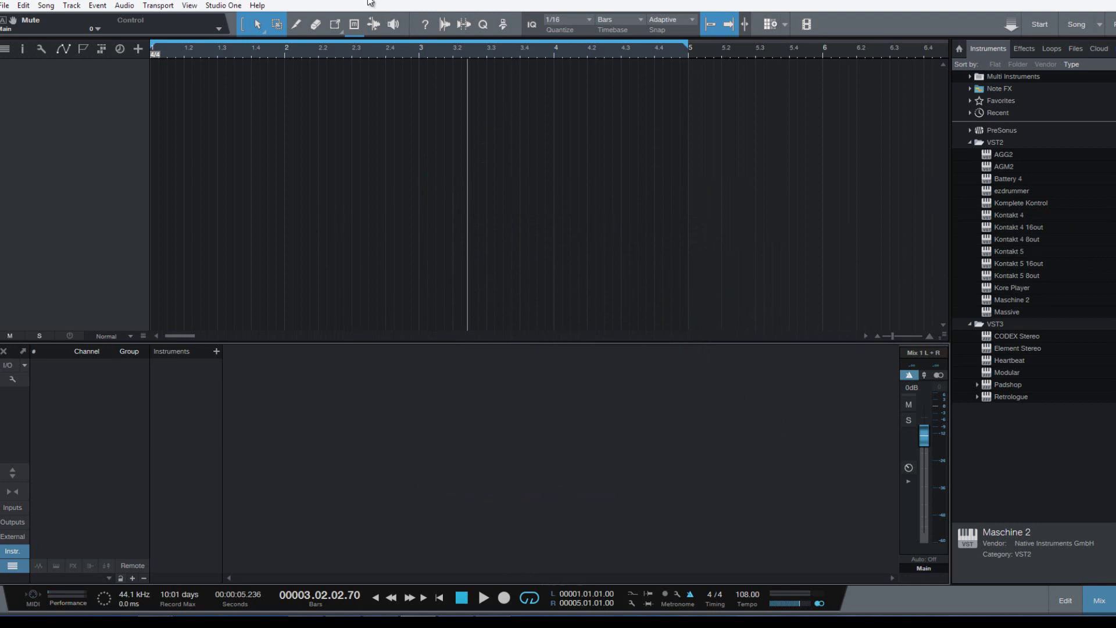
Step: Reopen the external devices options and examine the settings offered for adding a New Keyboard device
{"action": "left_click", "coordinate": [224, 5]}
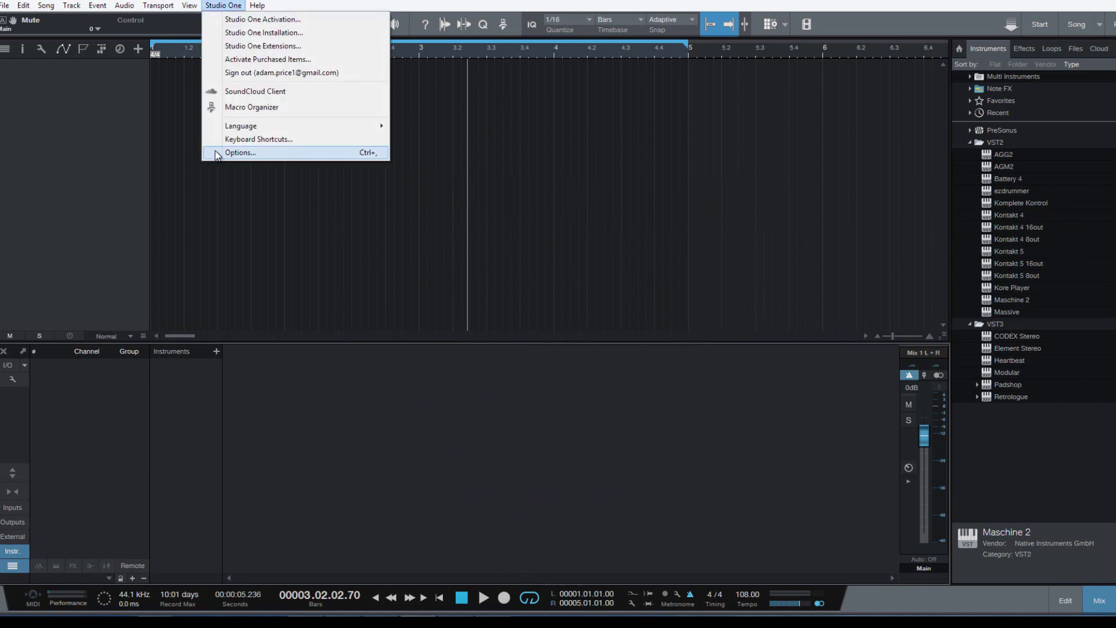
{"action": "left_click", "coordinate": [233, 152]}
{"action": "left_click", "coordinate": [494, 315]}
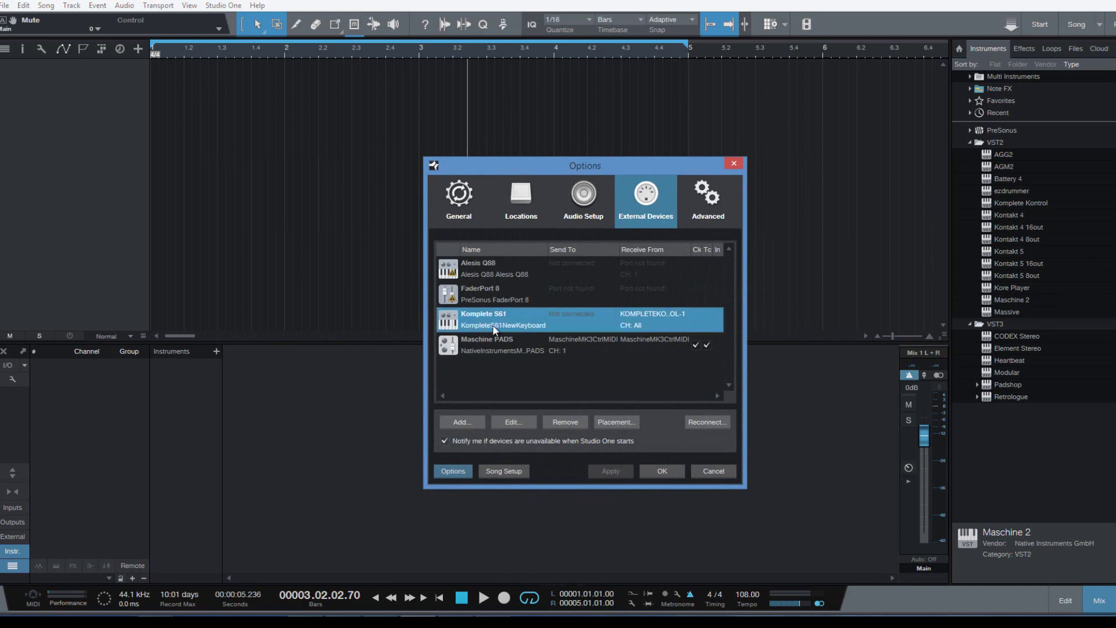
{"action": "left_click", "coordinate": [463, 423]}
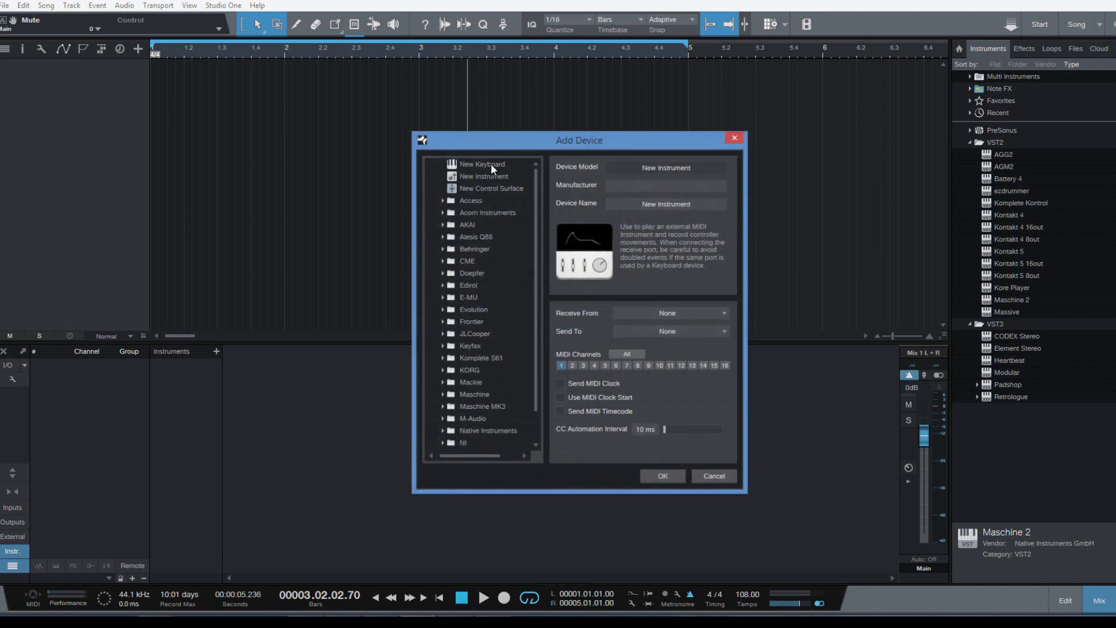
{"action": "left_click", "coordinate": [490, 164]}
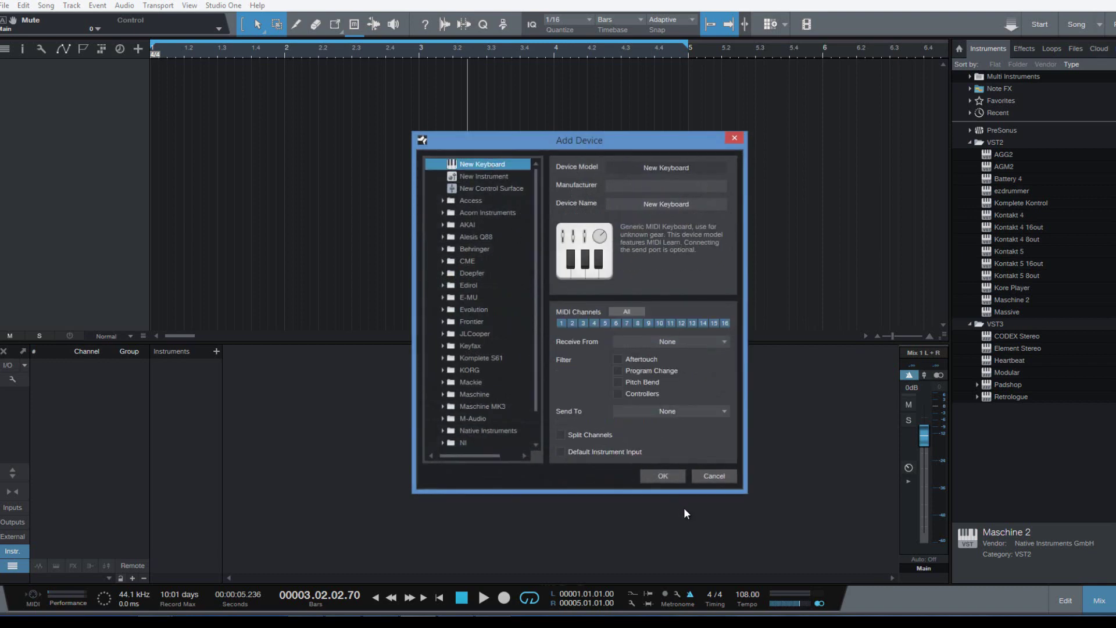
{"action": "left_click", "coordinate": [714, 477]}
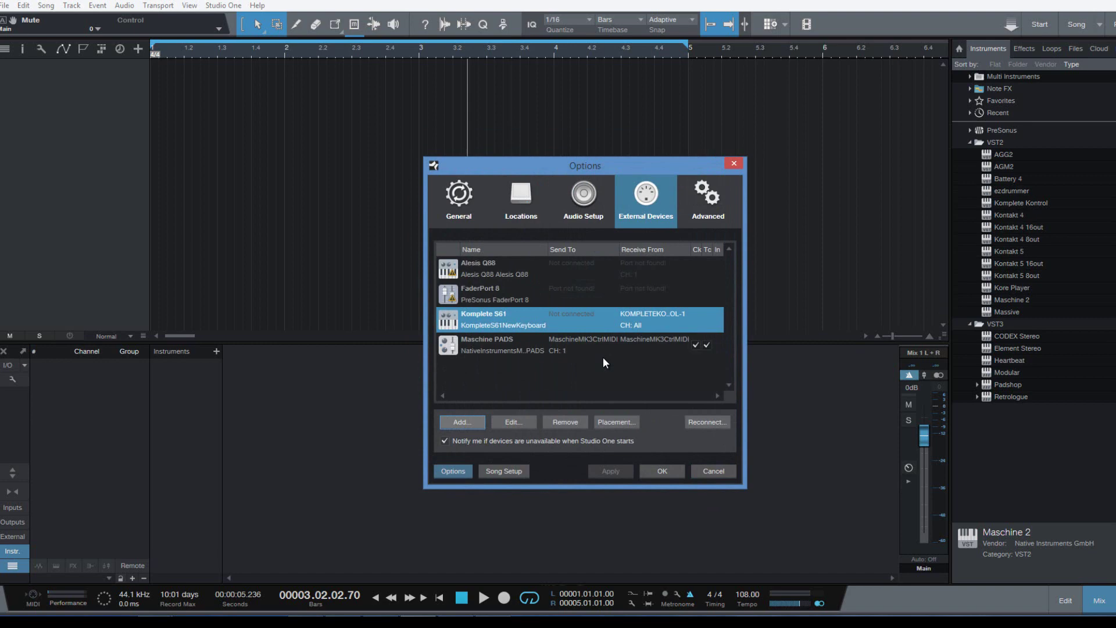
Step: Check the Komplete S61's receive port choices, keep KOMPLETE KONTROL - 1, and close the options without saving
{"action": "double_click", "coordinate": [544, 330]}
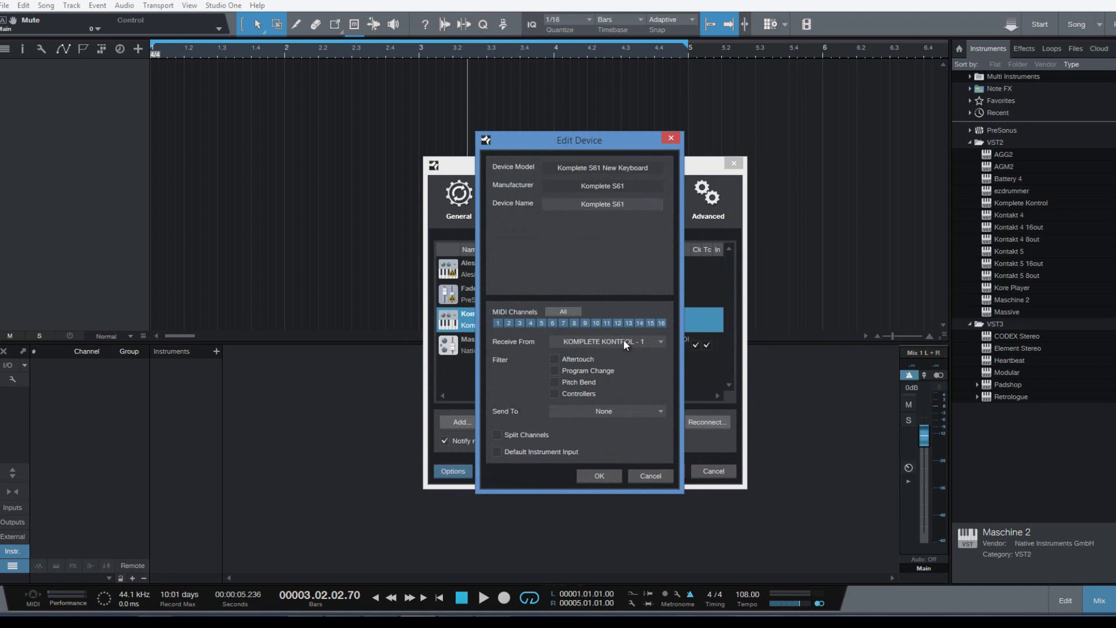
{"action": "left_click", "coordinate": [661, 342]}
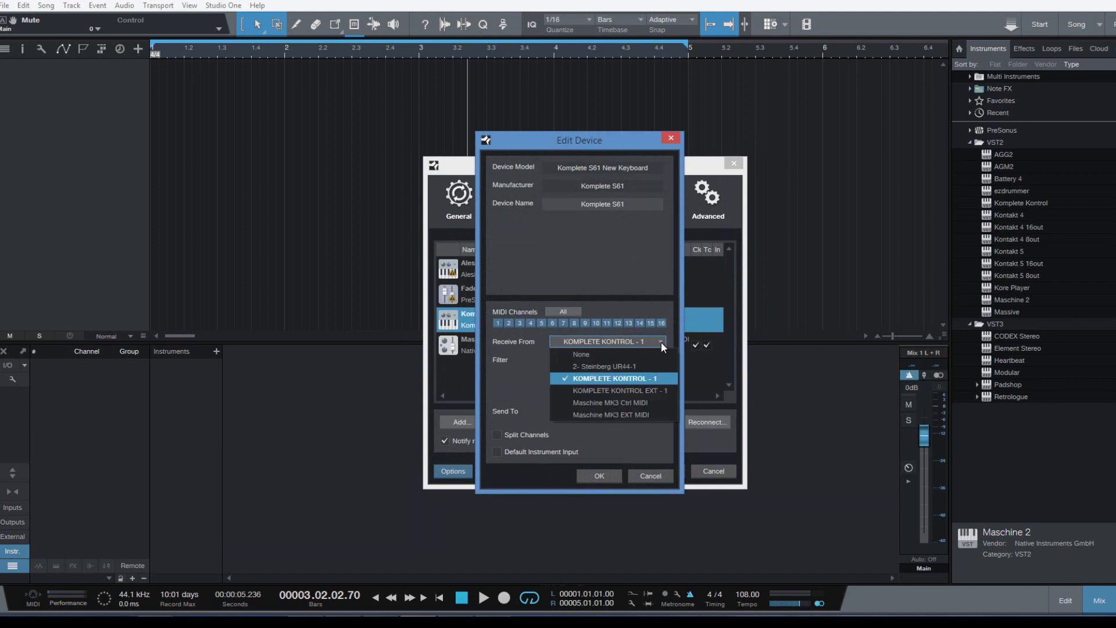
{"action": "left_click", "coordinate": [644, 379]}
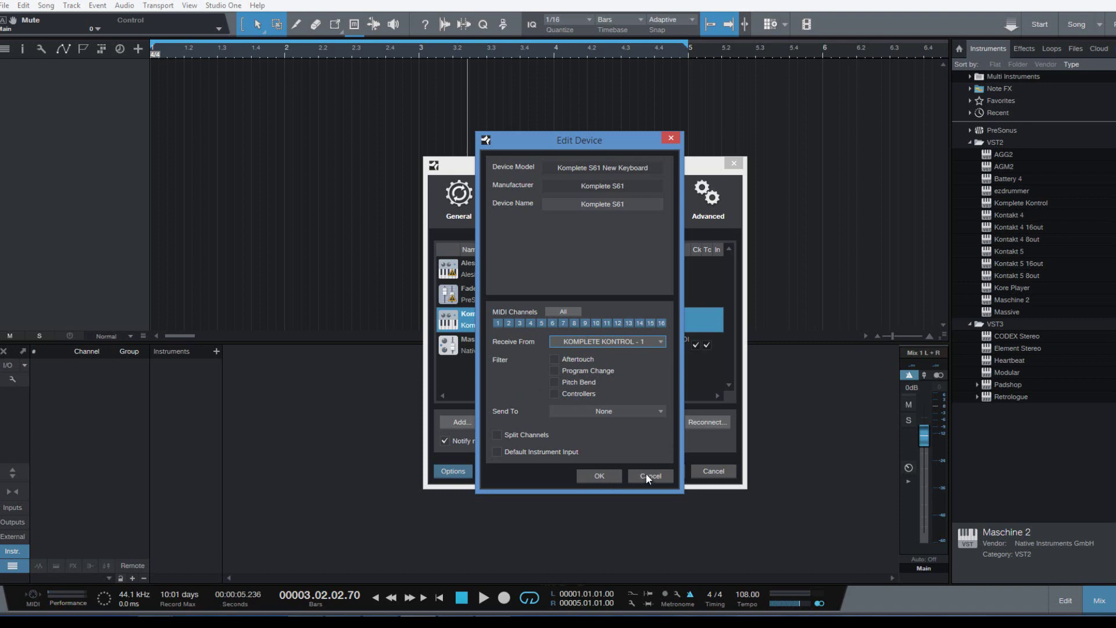
{"action": "left_click", "coordinate": [649, 475]}
{"action": "left_click", "coordinate": [715, 470]}
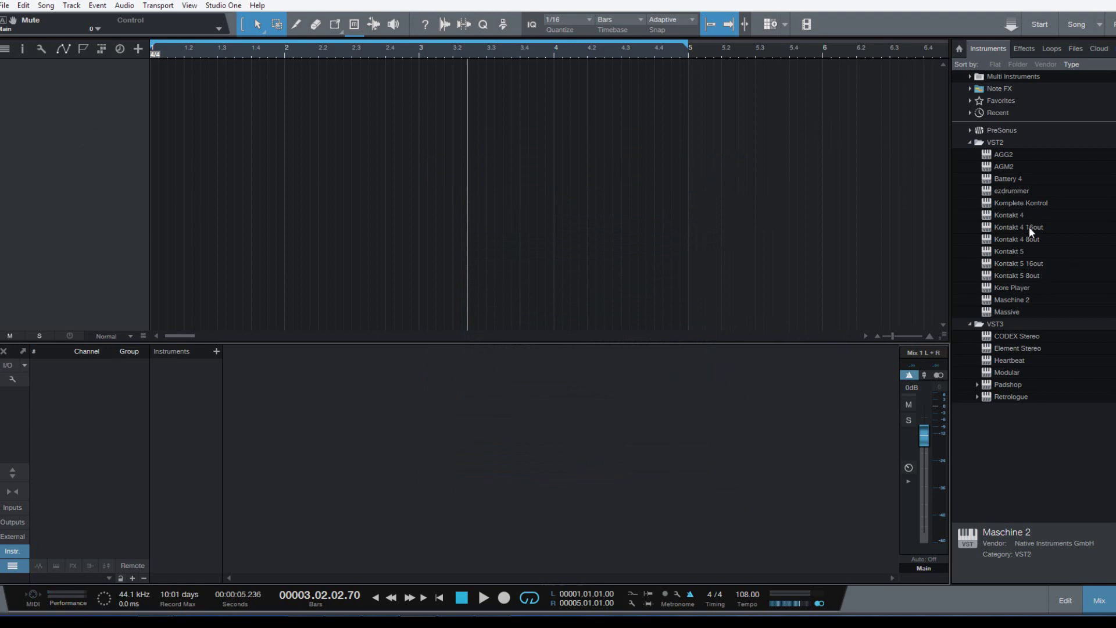
Step: Load the Maschine 2 VST2 instrument onto a new instrument track
{"action": "left_click", "coordinate": [1018, 300]}
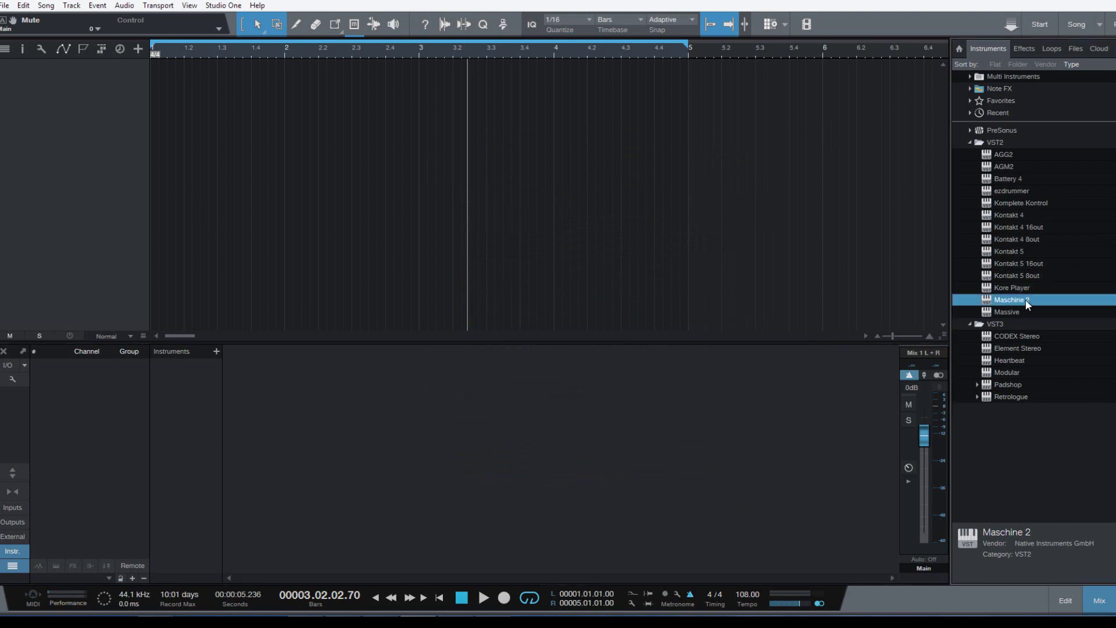
{"action": "left_click_drag", "start_coordinate": [1026, 303], "coordinate": [115, 182]}
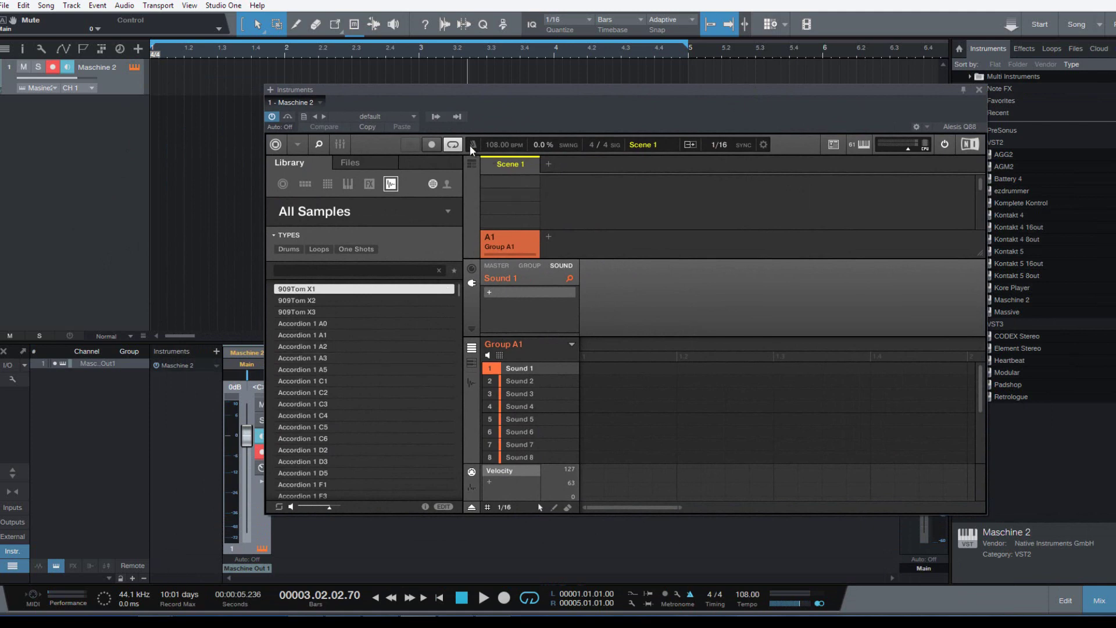
Step: Audition library samples, filter them to Drums and Kick, and load Kick 8-Ball 2 into Sound 1 of Group A1
{"action": "left_click", "coordinate": [316, 301]}
{"action": "left_click", "coordinate": [316, 311]}
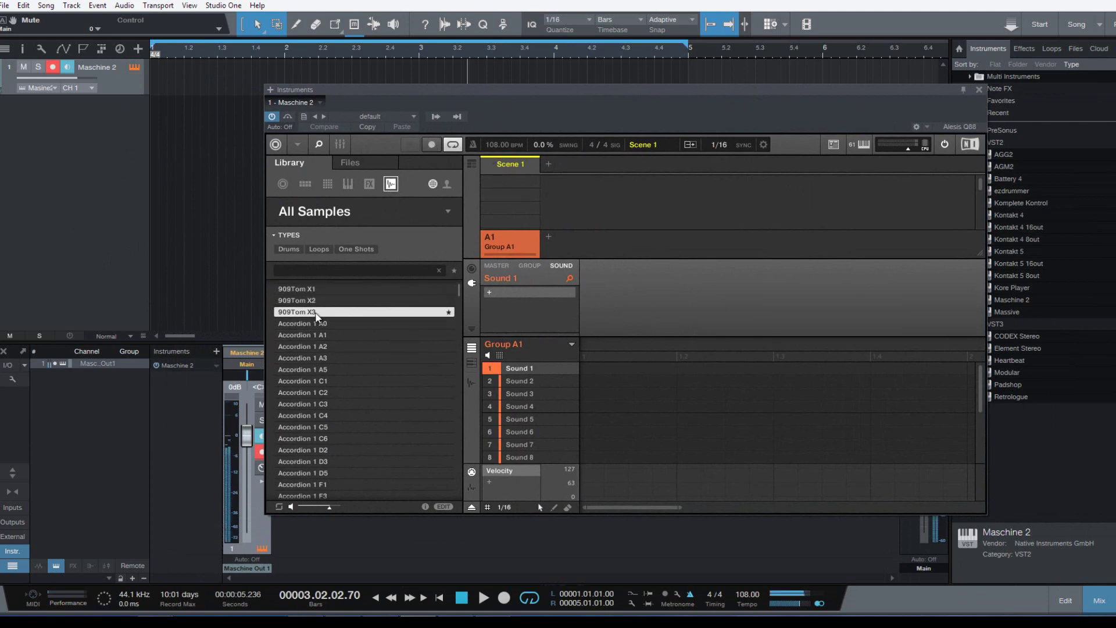
{"action": "left_click", "coordinate": [294, 249]}
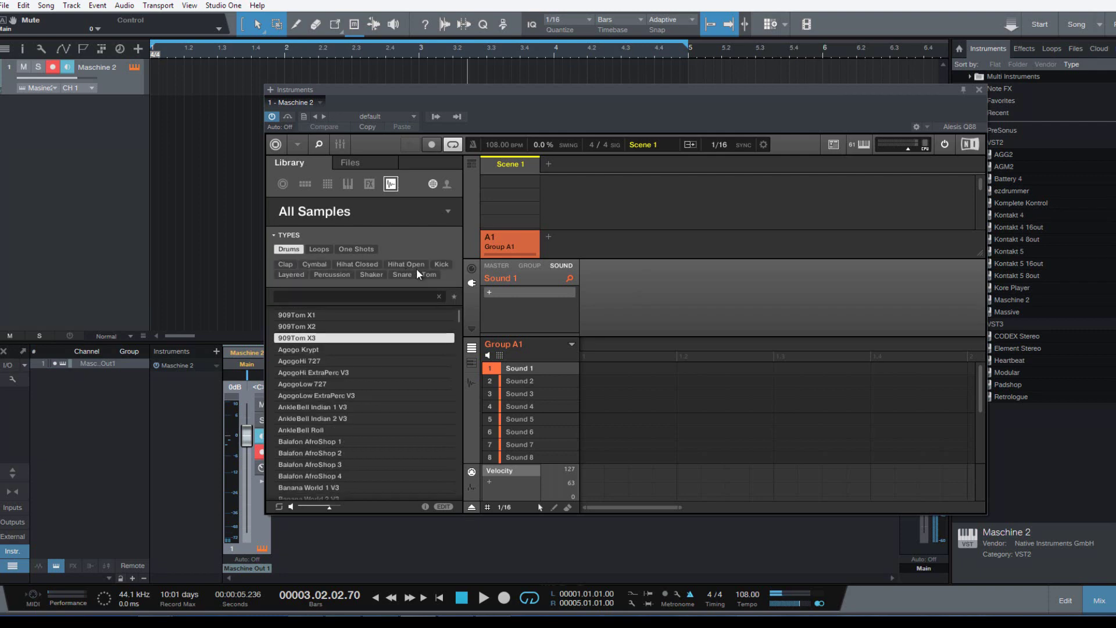
{"action": "left_click", "coordinate": [441, 263]}
{"action": "left_click", "coordinate": [320, 364]}
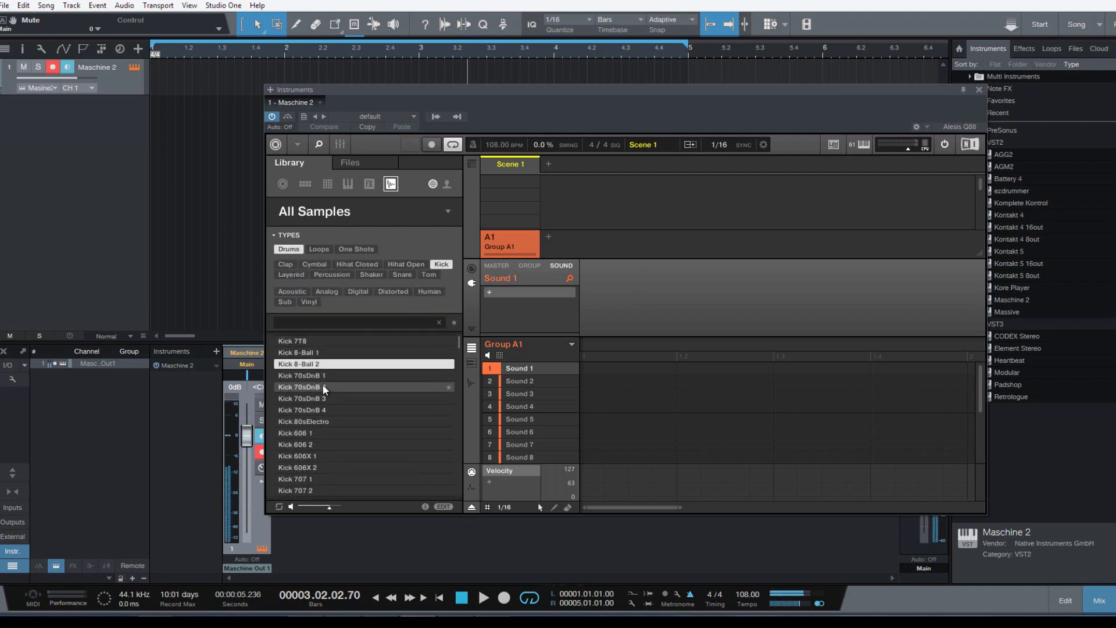
{"action": "left_click_drag", "start_coordinate": [332, 370], "coordinate": [516, 369]}
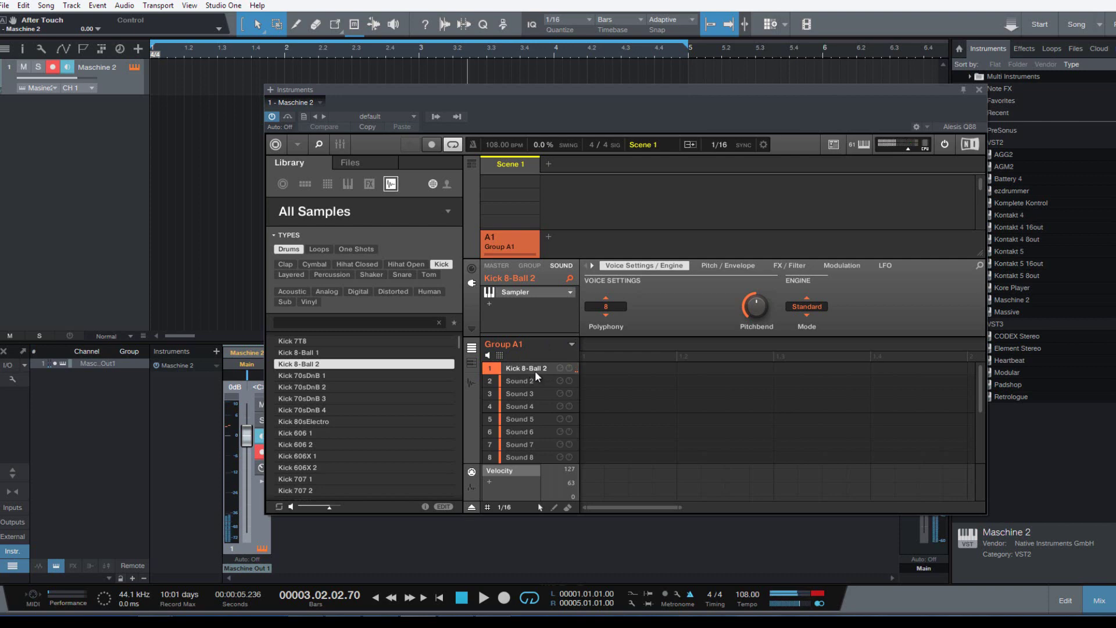
Step: Set the Kick 8-Ball 2 sound's MIDI input source to Host on channel 1
{"action": "left_click_drag", "start_coordinate": [598, 90], "coordinate": [620, 69]}
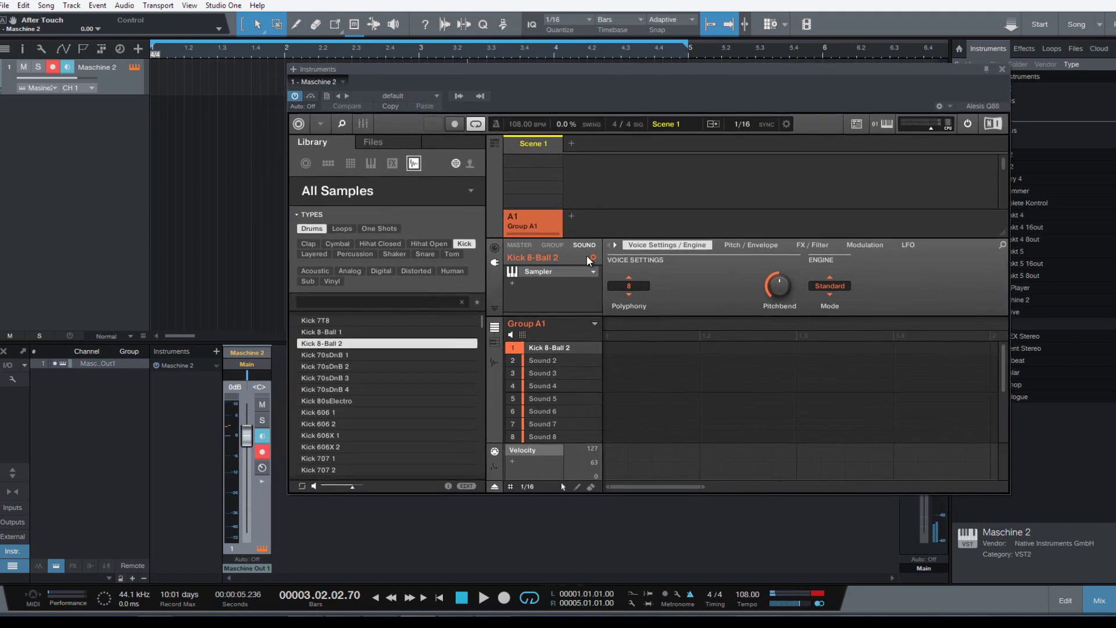
{"action": "left_click", "coordinate": [495, 248]}
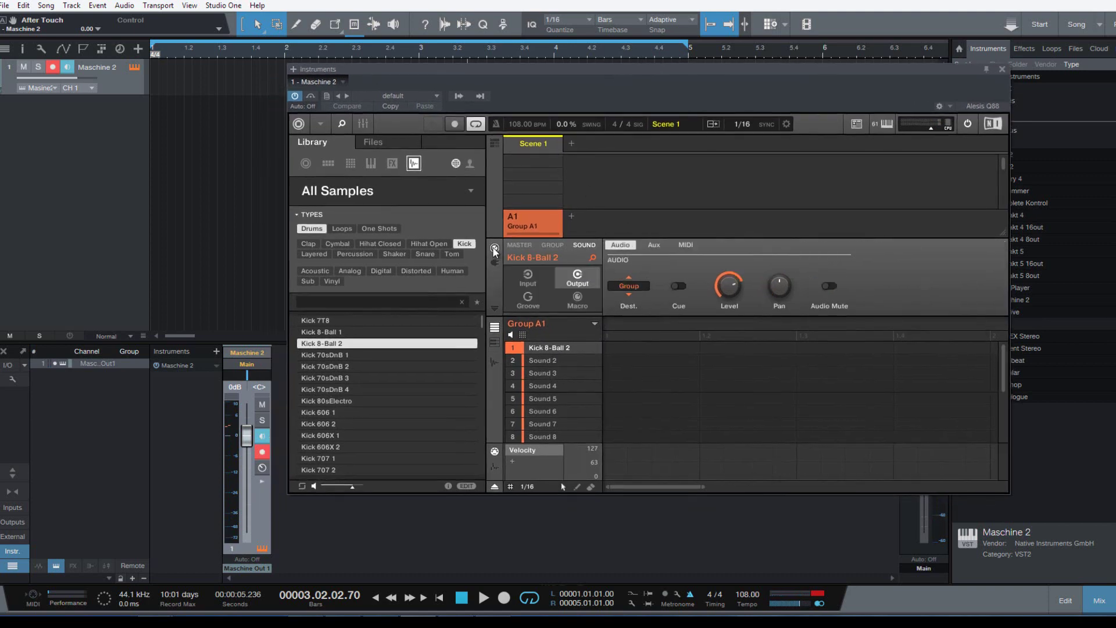
{"action": "left_click", "coordinate": [531, 278]}
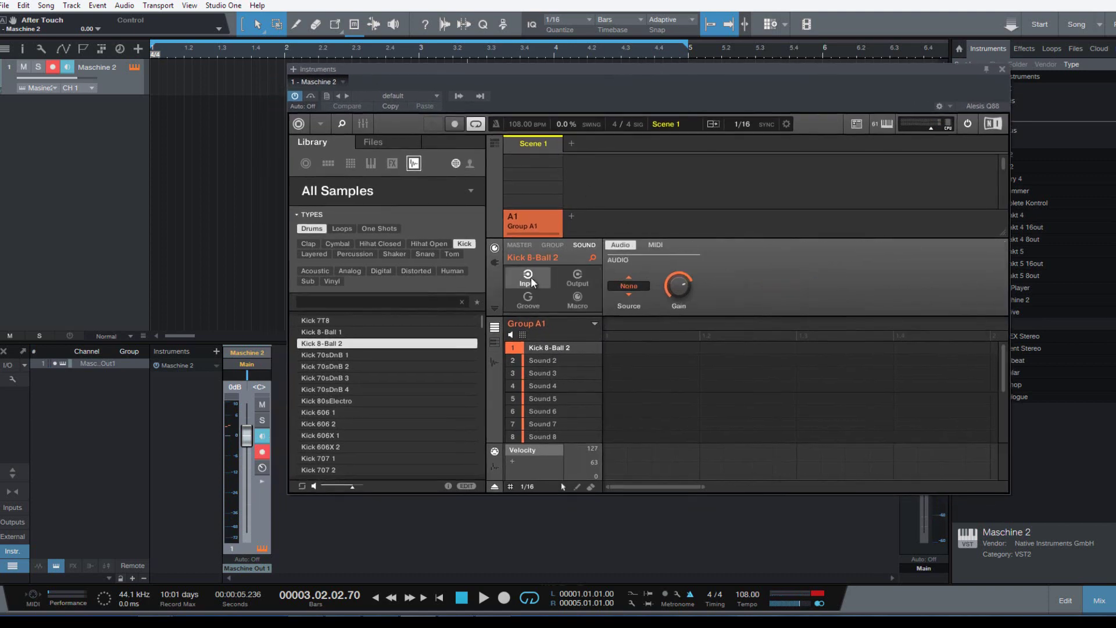
{"action": "left_click", "coordinate": [636, 286]}
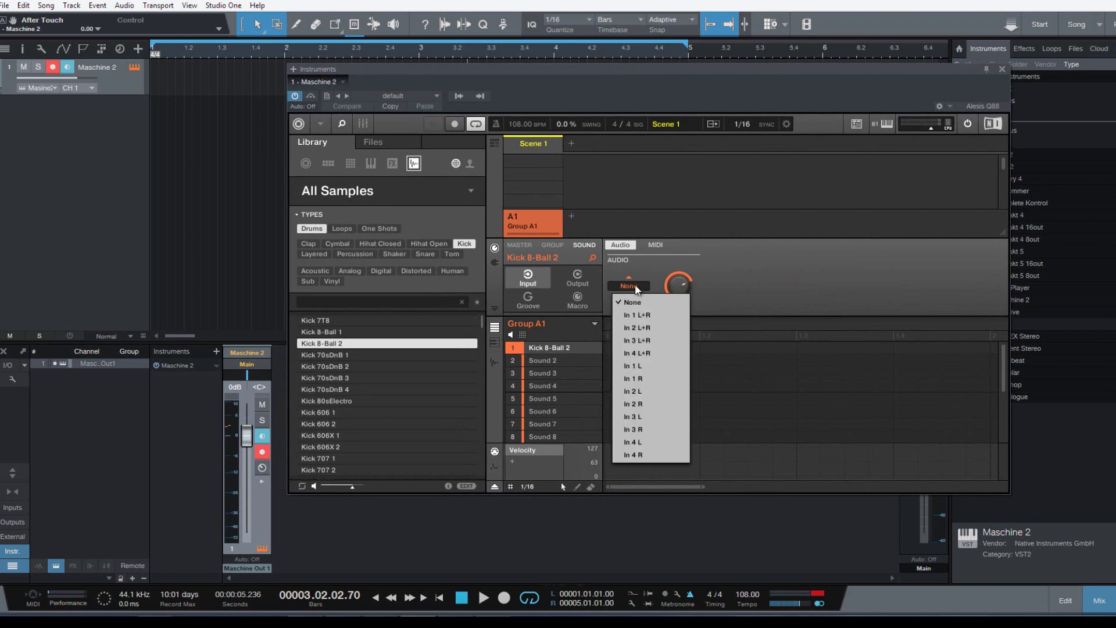
{"action": "left_click", "coordinate": [657, 241]}
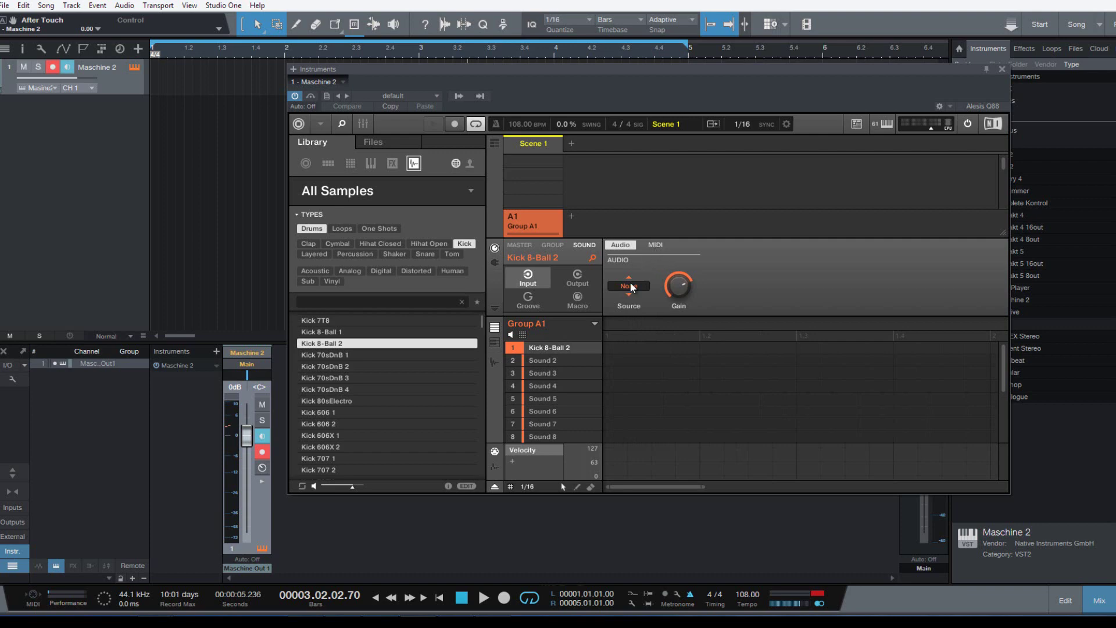
{"action": "left_click", "coordinate": [656, 247]}
{"action": "left_click", "coordinate": [636, 286]}
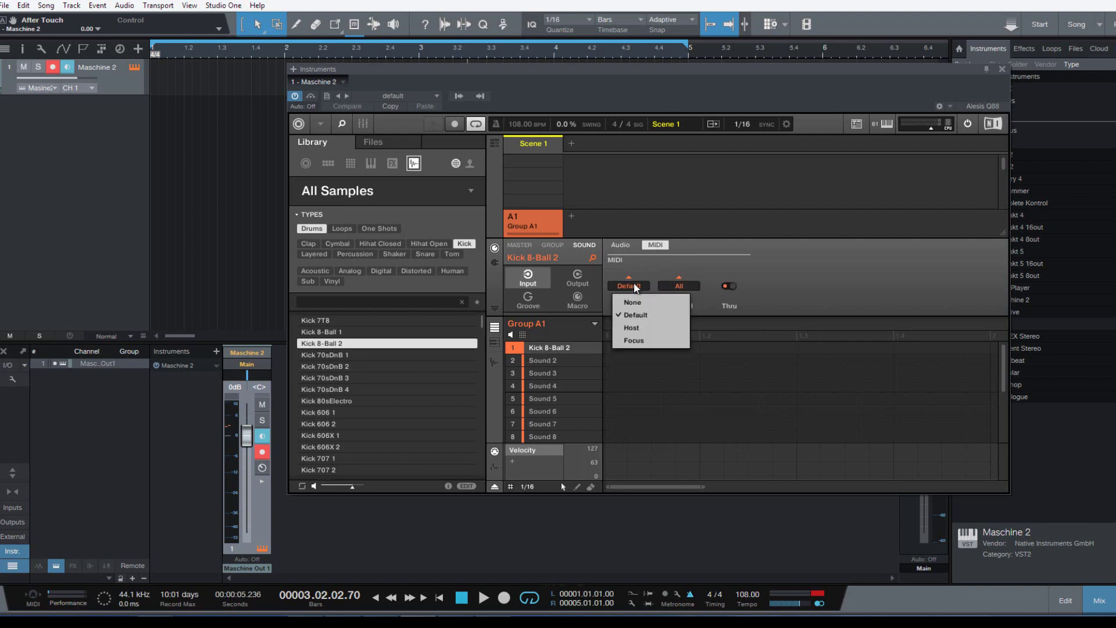
{"action": "left_click", "coordinate": [632, 334]}
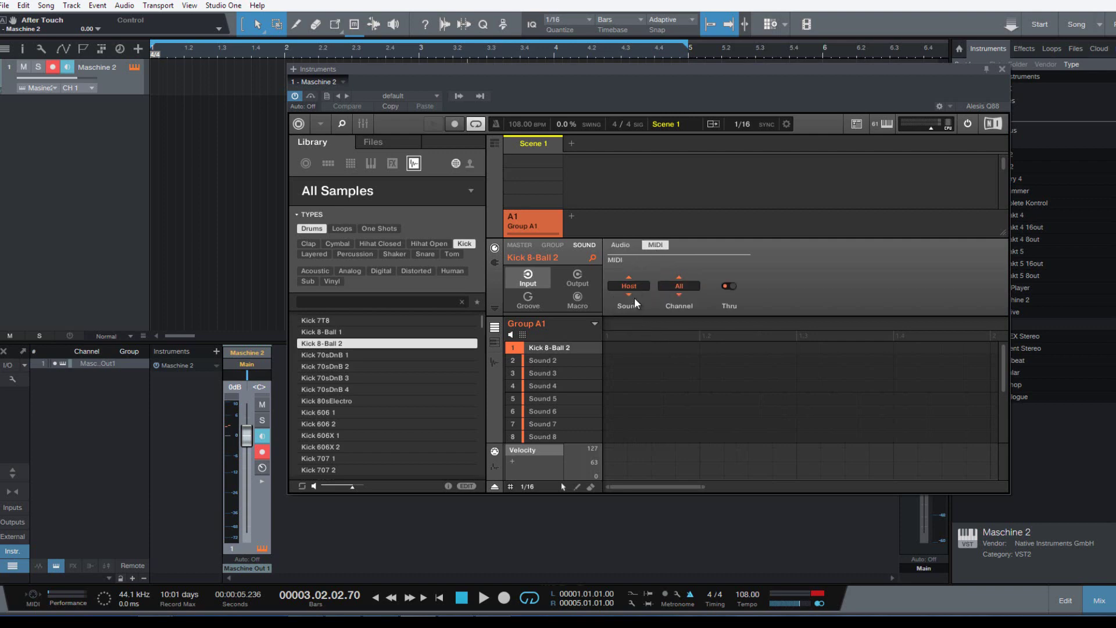
{"action": "left_click", "coordinate": [681, 287]}
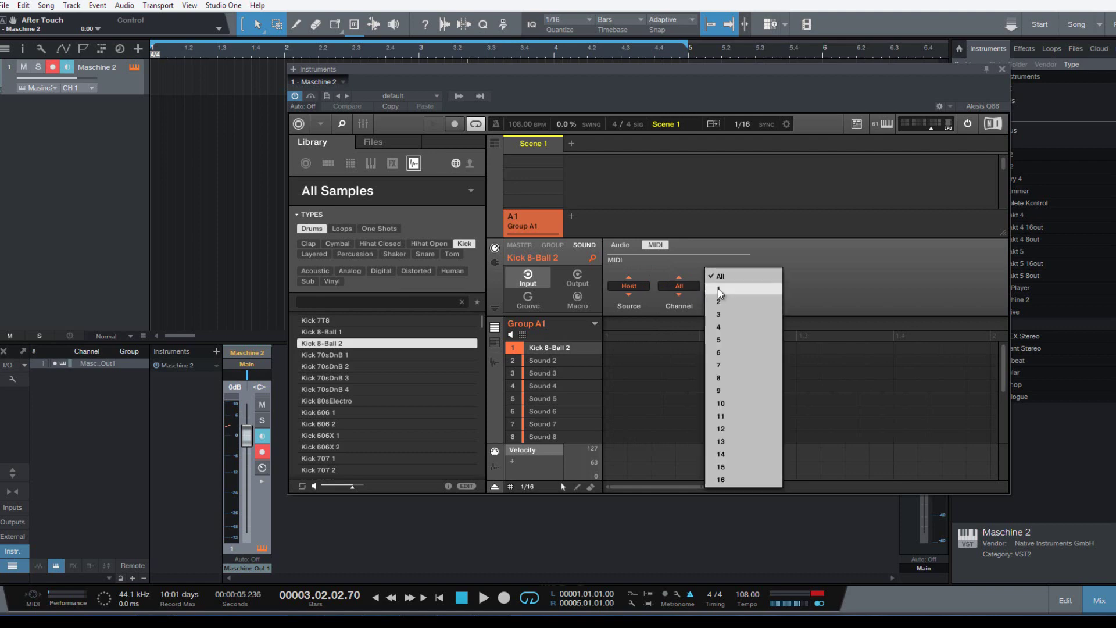
{"action": "left_click", "coordinate": [721, 290]}
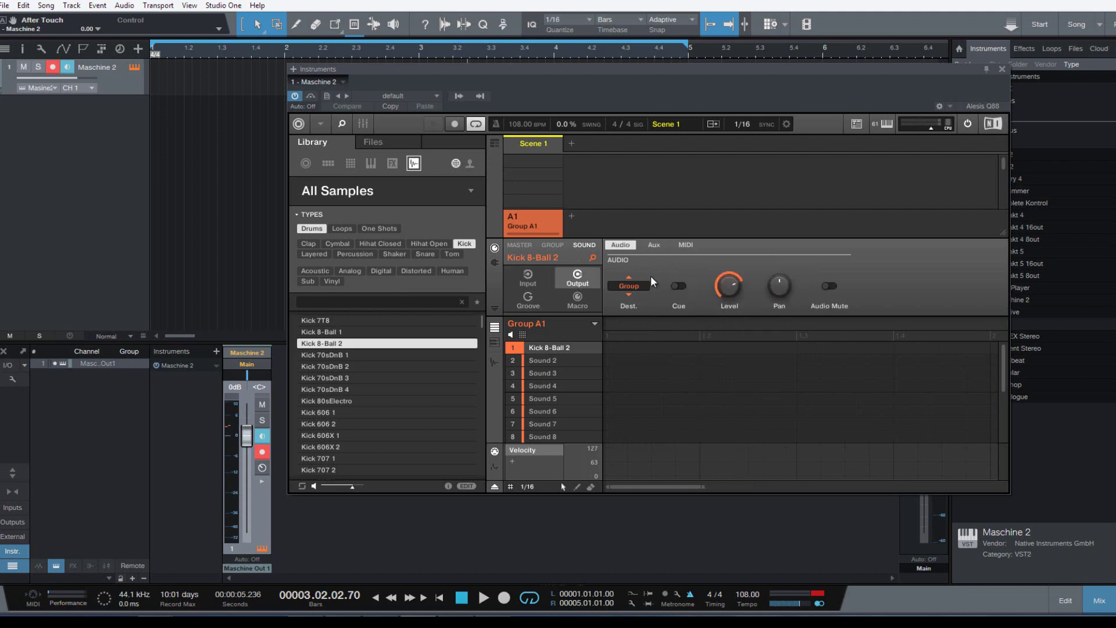
Step: Route the Kick 8-Ball 2 sound's audio output to Ext. 1 and its MIDI output destination to Host
{"action": "left_click", "coordinate": [635, 288]}
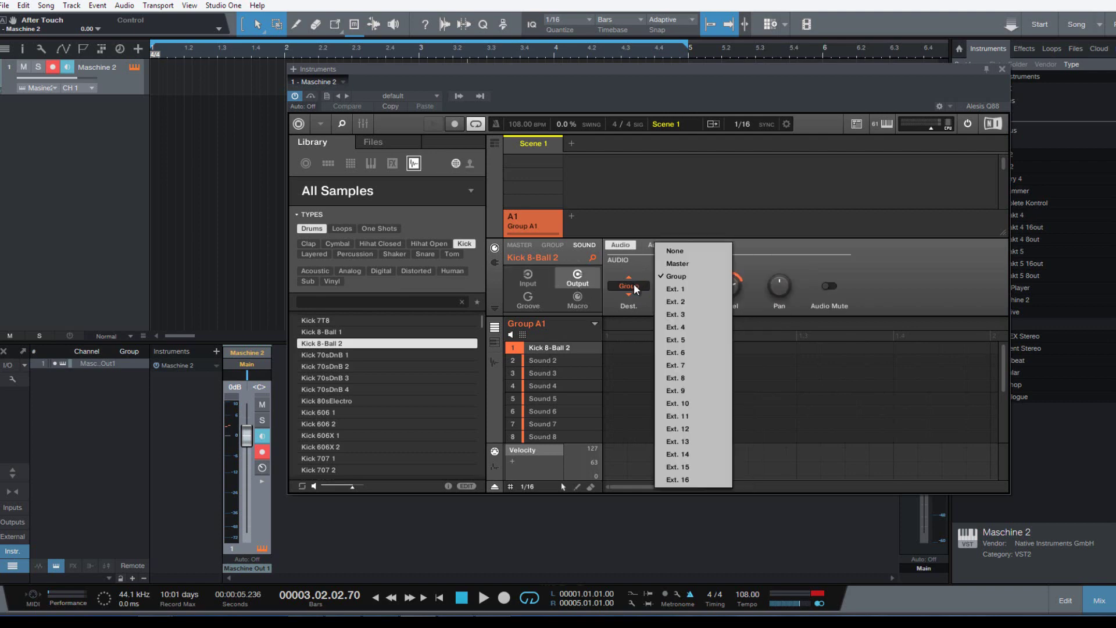
{"action": "left_click", "coordinate": [675, 290]}
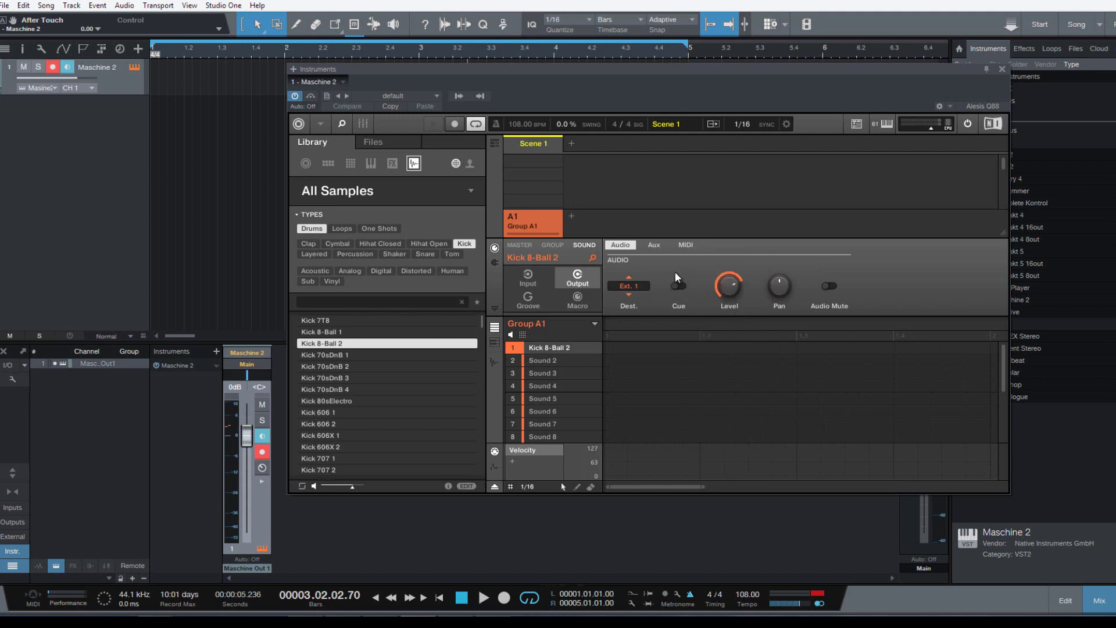
{"action": "left_click", "coordinate": [654, 245]}
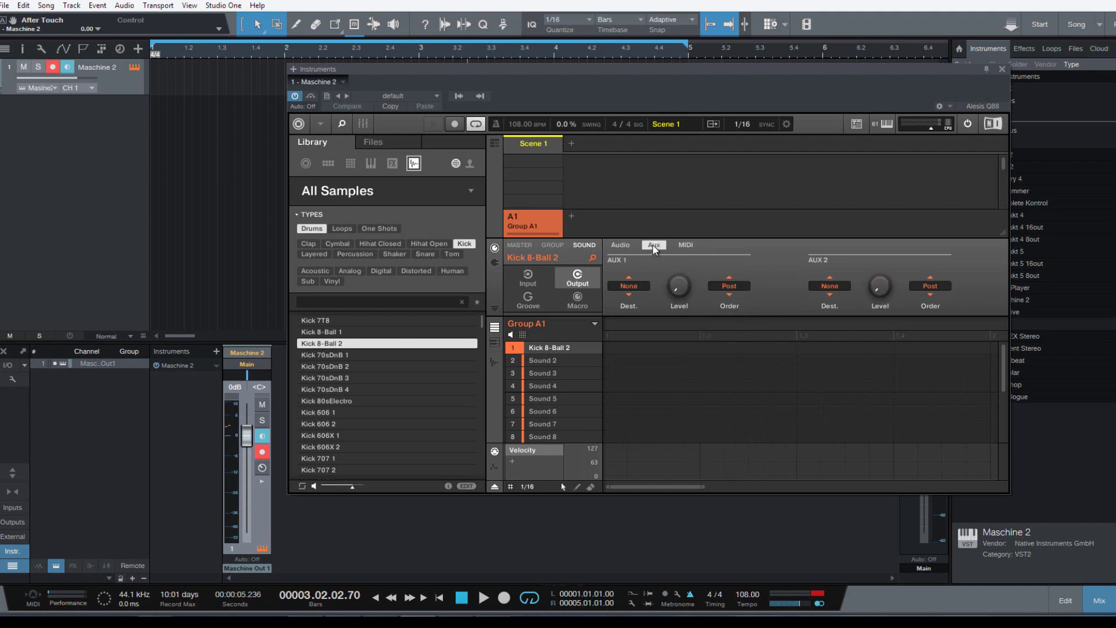
{"action": "left_click", "coordinate": [688, 245]}
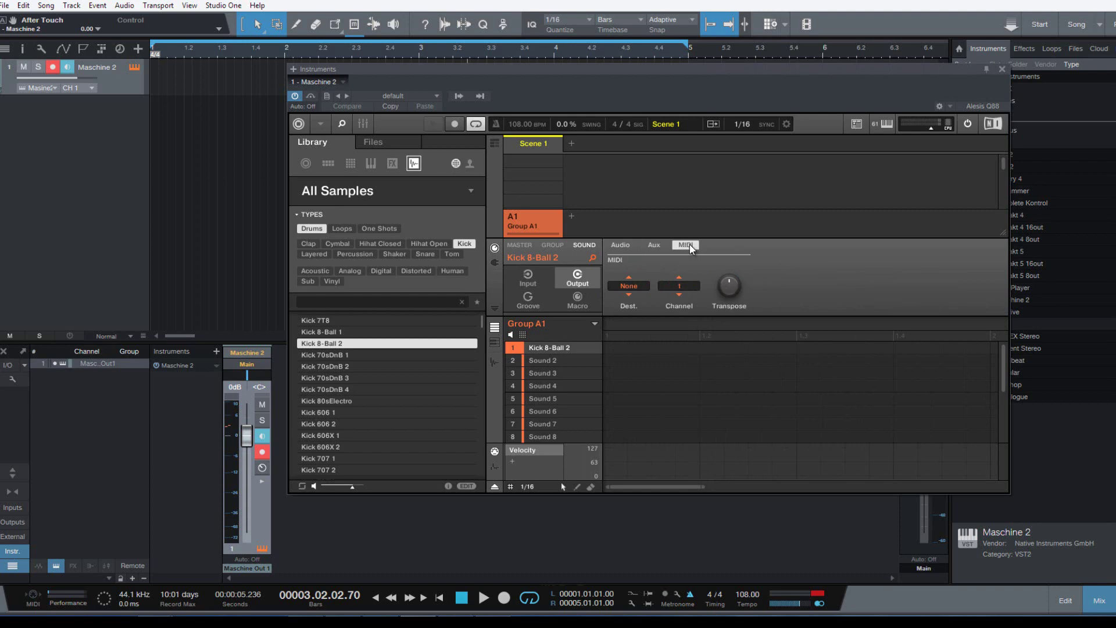
{"action": "left_click", "coordinate": [635, 289]}
{"action": "left_click", "coordinate": [625, 307]}
Step: Check which Maschine outputs are enabled for the plug-in, leave them as they are, and close the plug-in window
{"action": "left_click", "coordinate": [458, 96]}
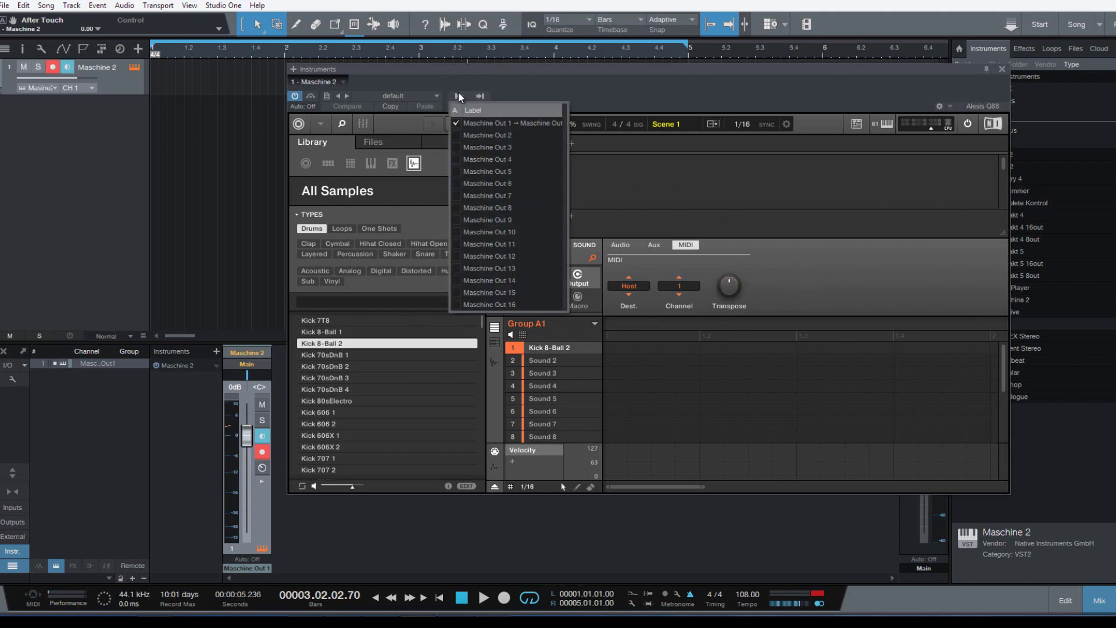
{"action": "left_click", "coordinate": [460, 96]}
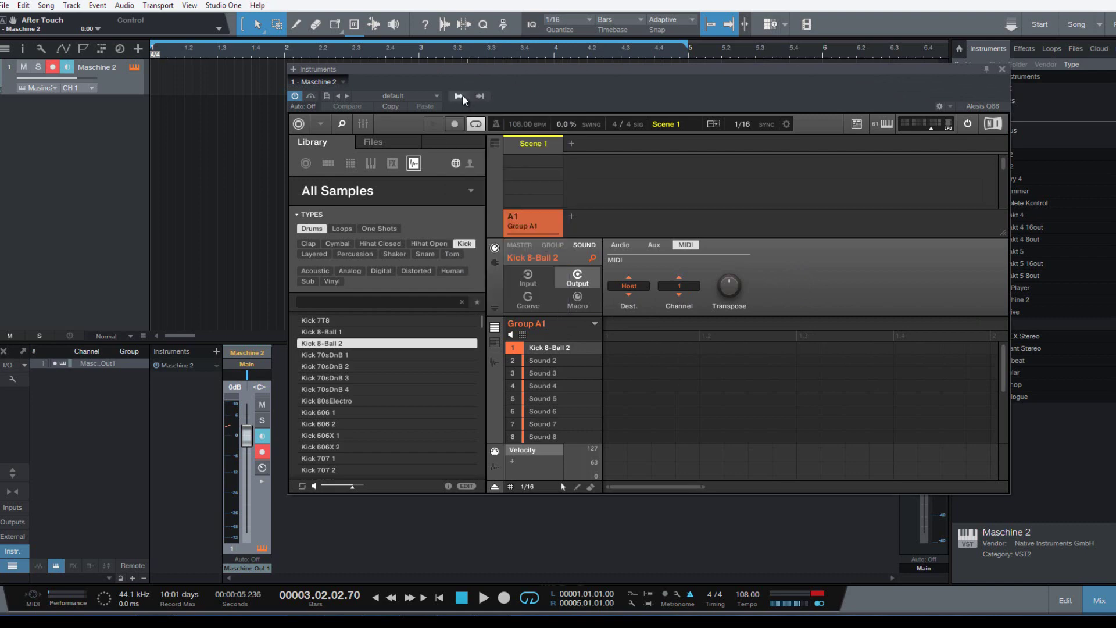
{"action": "left_click", "coordinate": [459, 96]}
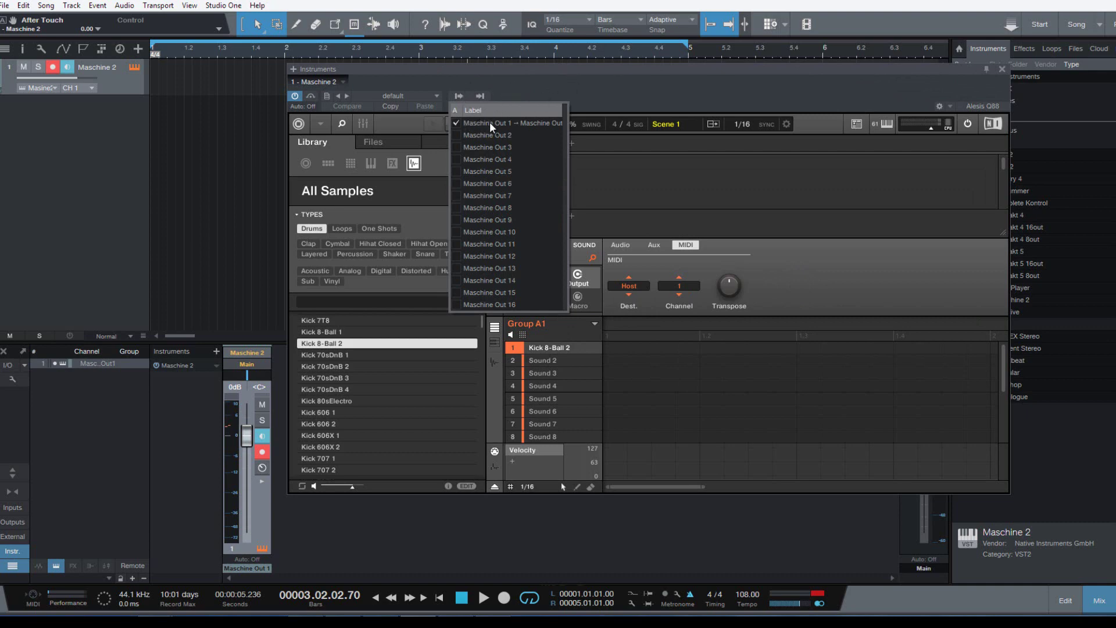
{"action": "left_click", "coordinate": [530, 95]}
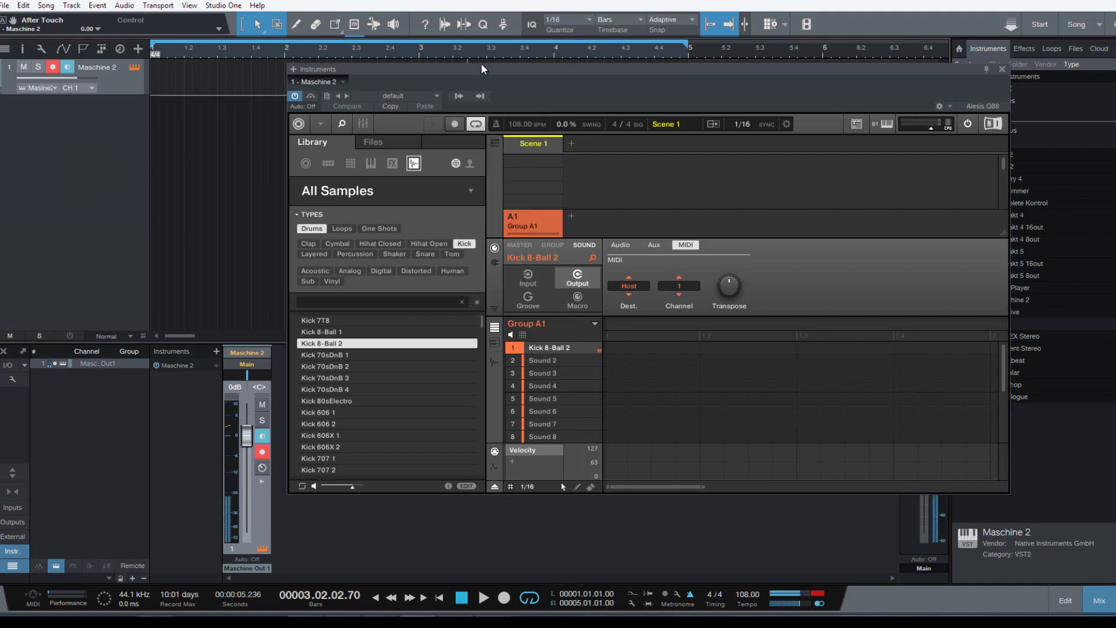
{"action": "left_click", "coordinate": [1003, 69]}
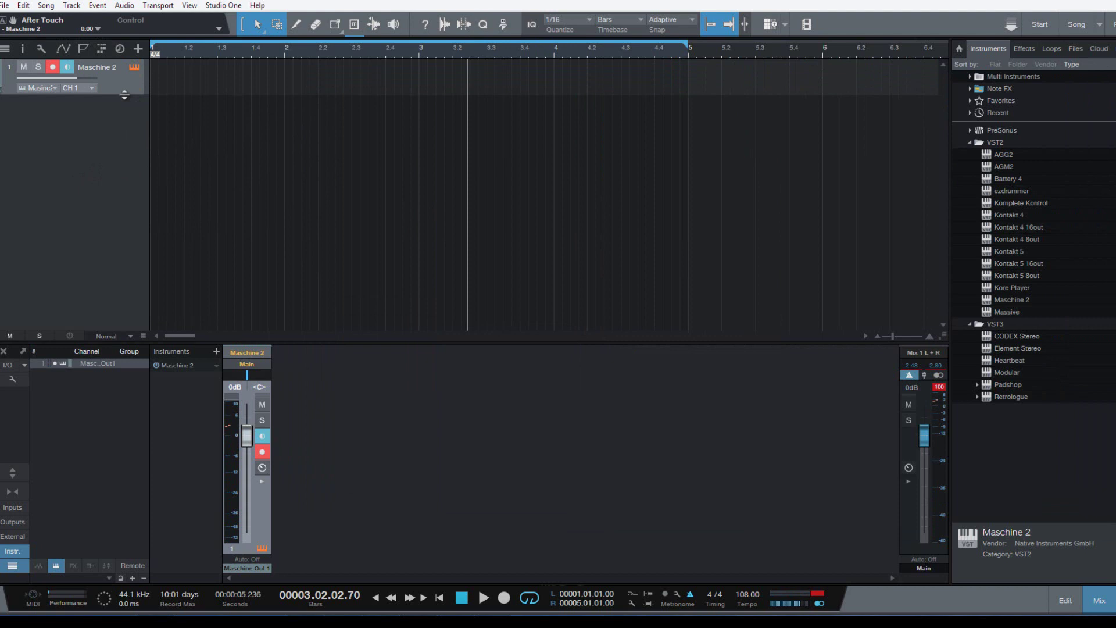
Step: Expand the Maschine 2 track and set its instrument output to Maschine PADS and its input to Maschine 2
{"action": "left_click_drag", "start_coordinate": [124, 95], "coordinate": [122, 130]}
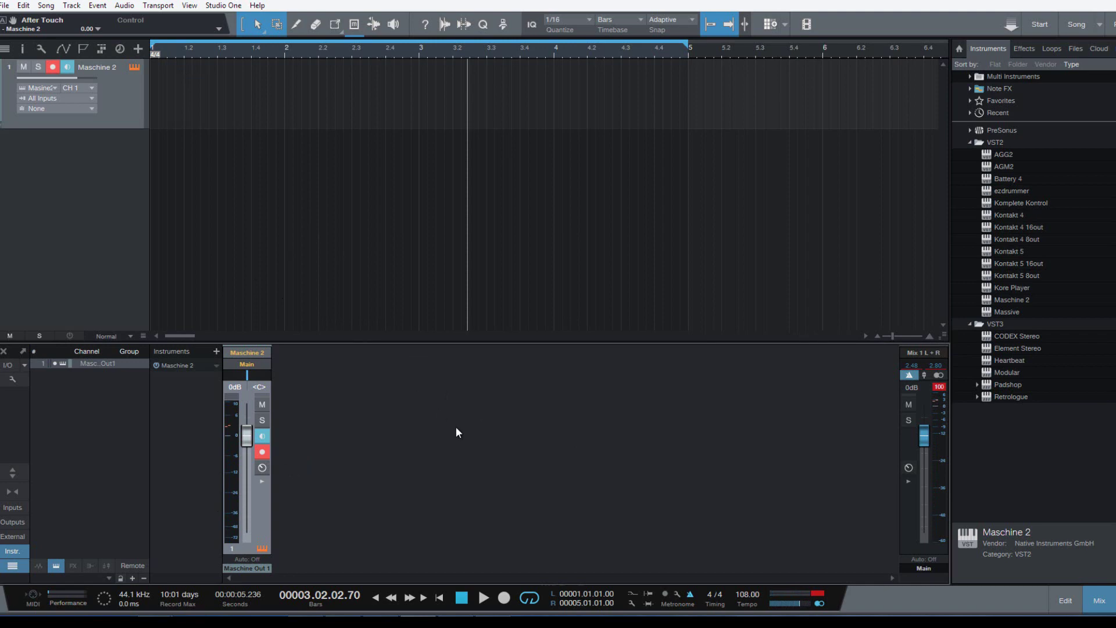
{"action": "left_click", "coordinate": [819, 595]}
{"action": "left_click", "coordinate": [53, 87]}
{"action": "left_click", "coordinate": [63, 124]}
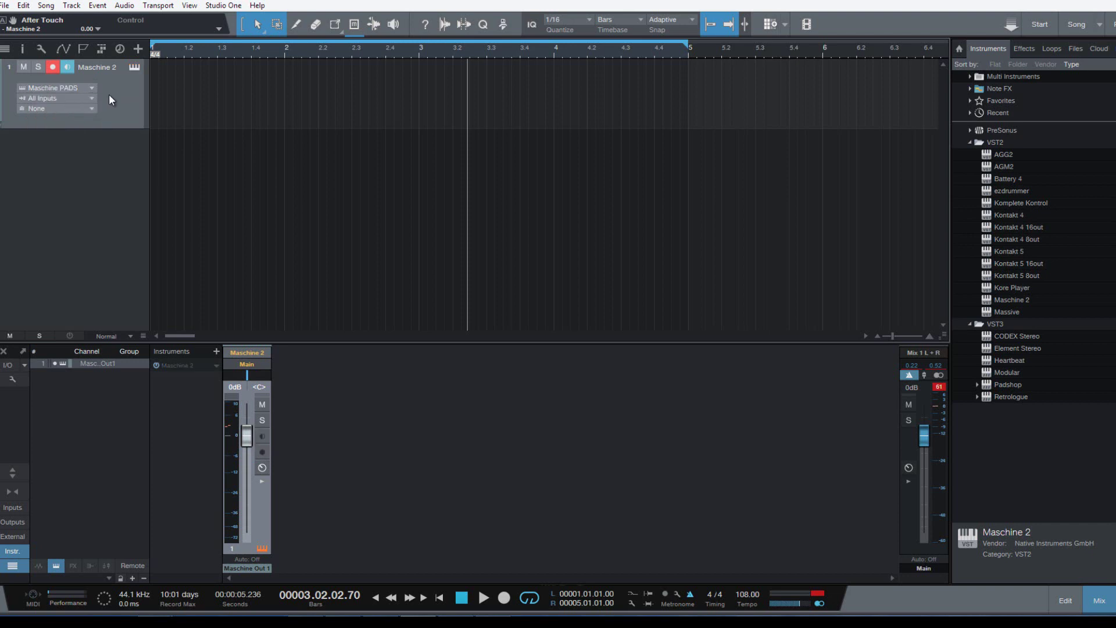
{"action": "left_click", "coordinate": [61, 96]}
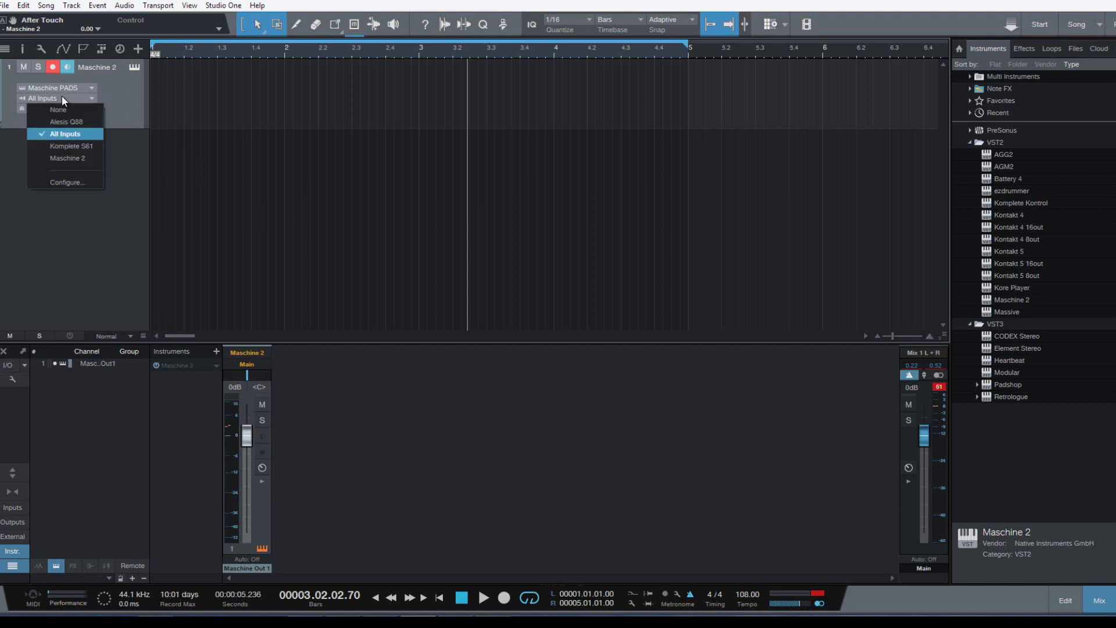
{"action": "left_click", "coordinate": [55, 159]}
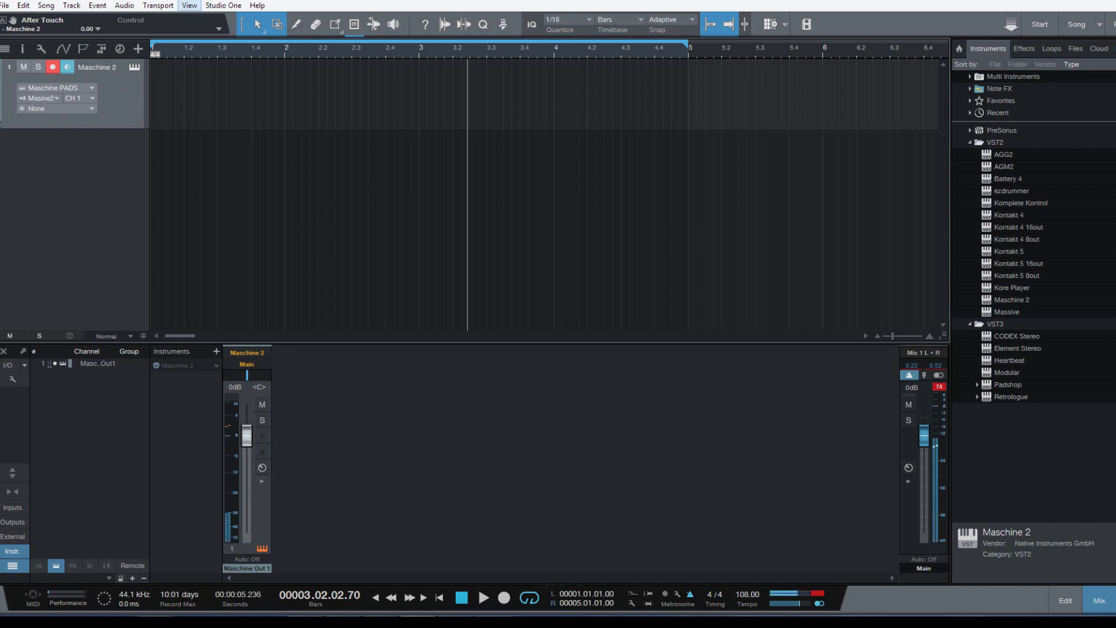
Step: Record a kick take on the Maschine 2 track from the start of the song and play it back
{"action": "left_click", "coordinate": [155, 50]}
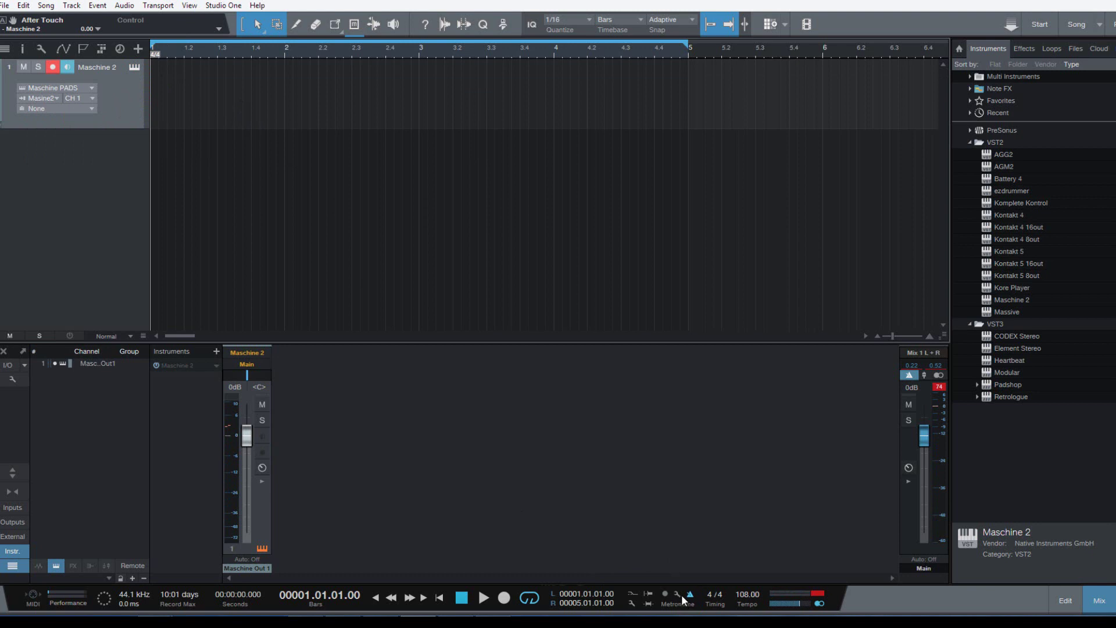
{"action": "left_click", "coordinate": [505, 599]}
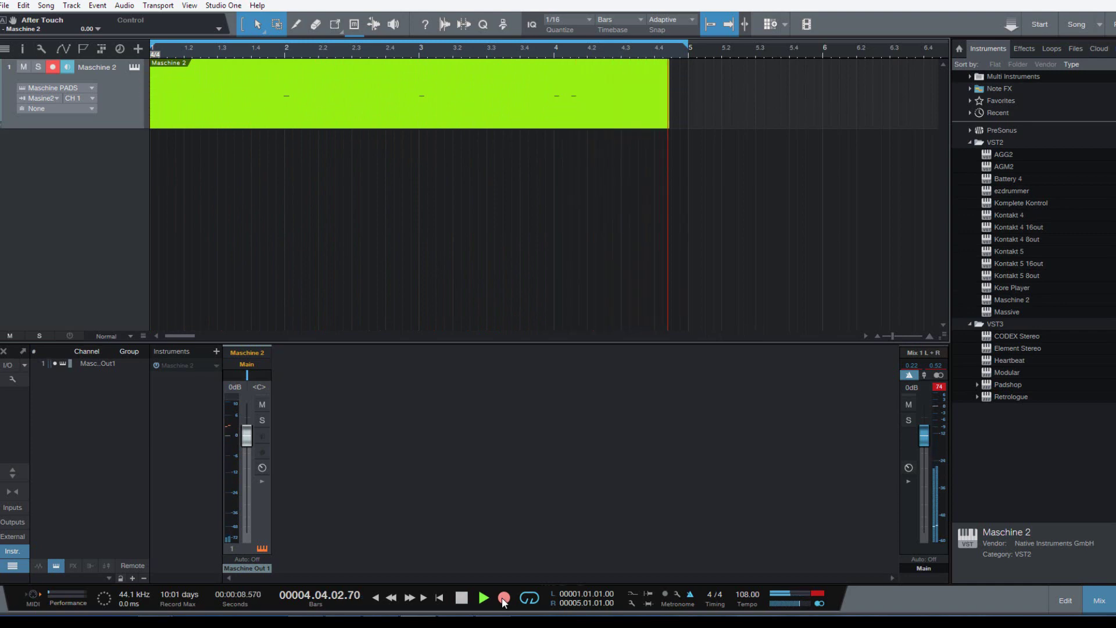
{"action": "key", "text": "space"}
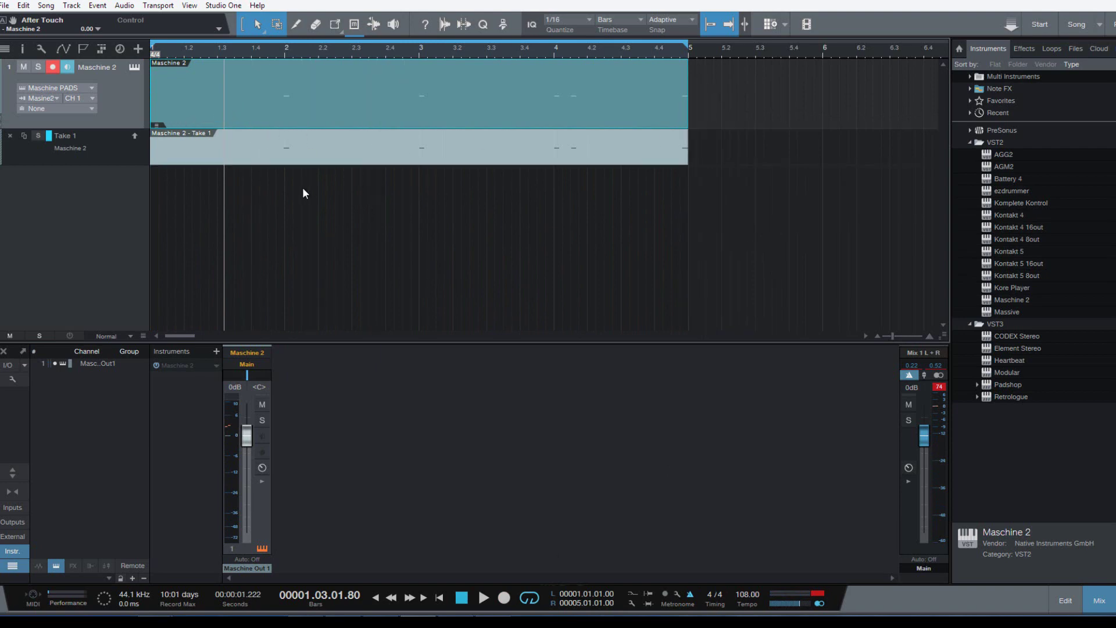
{"action": "key", "text": "space"}
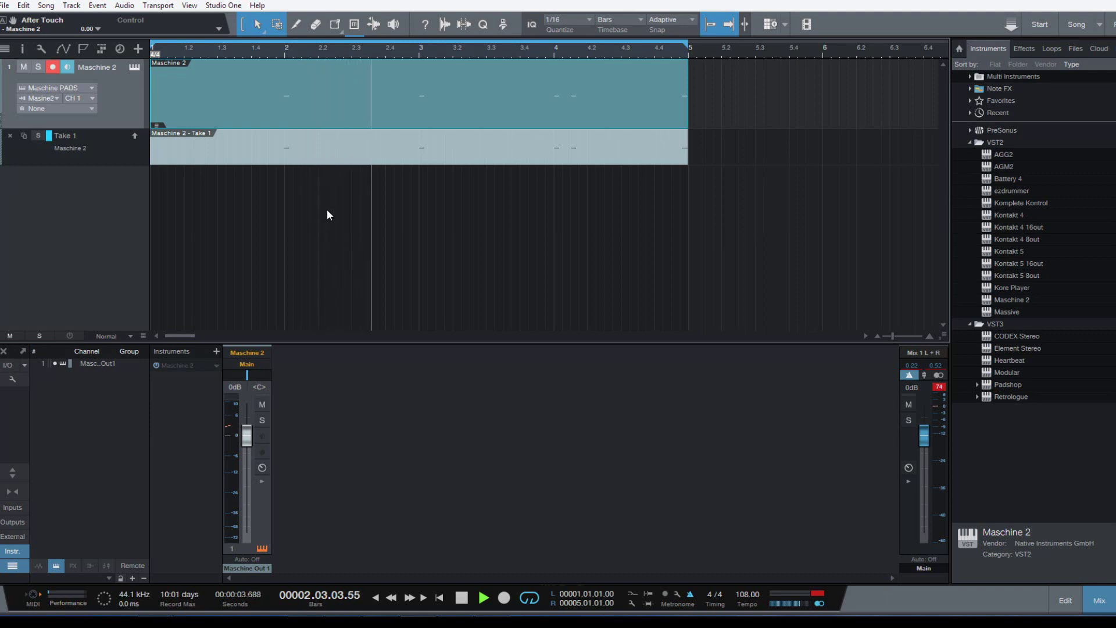
{"action": "key", "text": "space"}
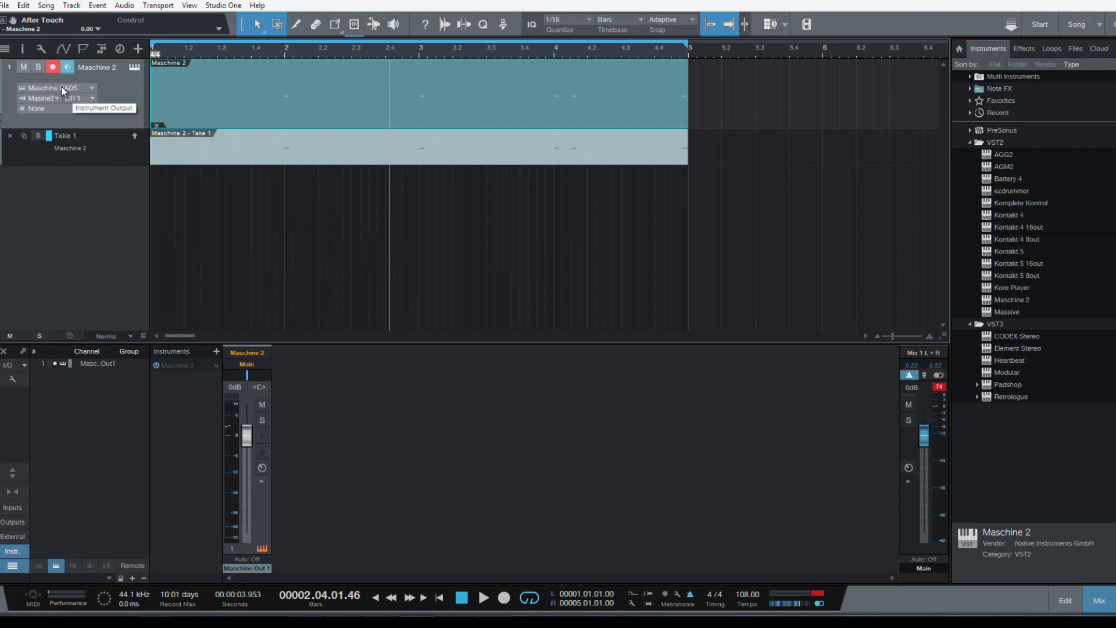
Step: Set the track's input to All Inputs and its instrument output to Maschine 2, and play back the recorded take
{"action": "left_click", "coordinate": [50, 97]}
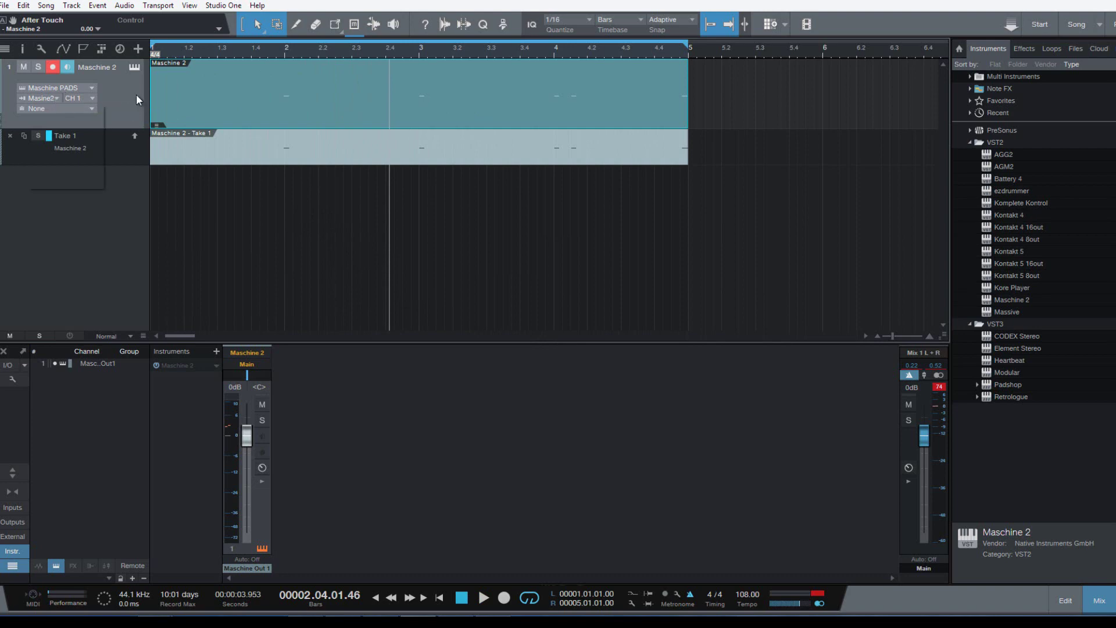
{"action": "left_click", "coordinate": [50, 97]}
{"action": "left_click", "coordinate": [53, 136]}
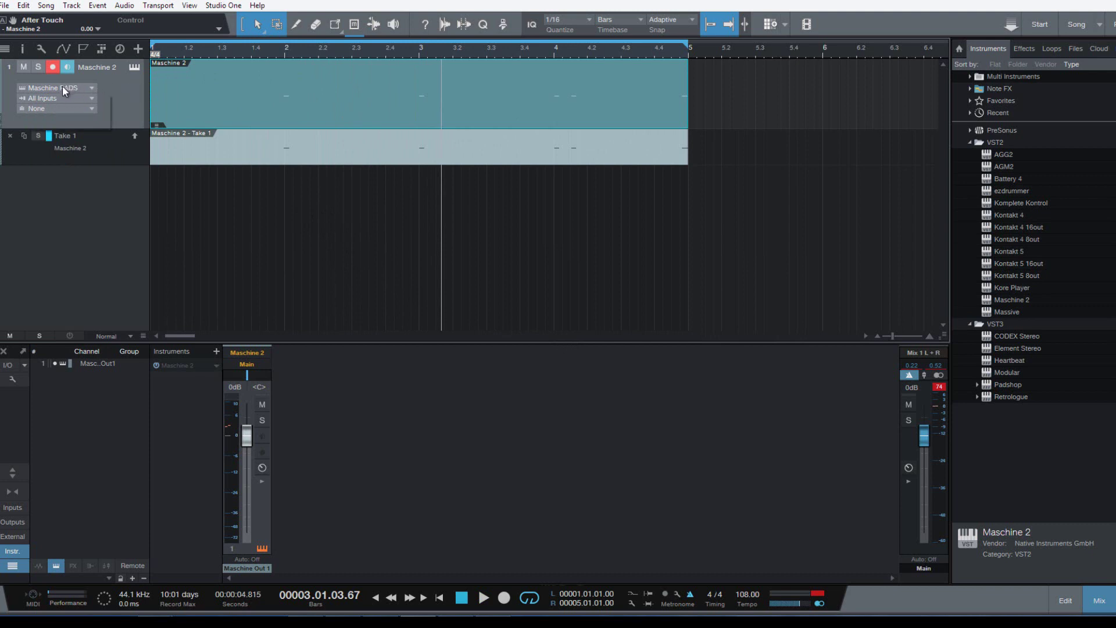
{"action": "left_click", "coordinate": [46, 87]}
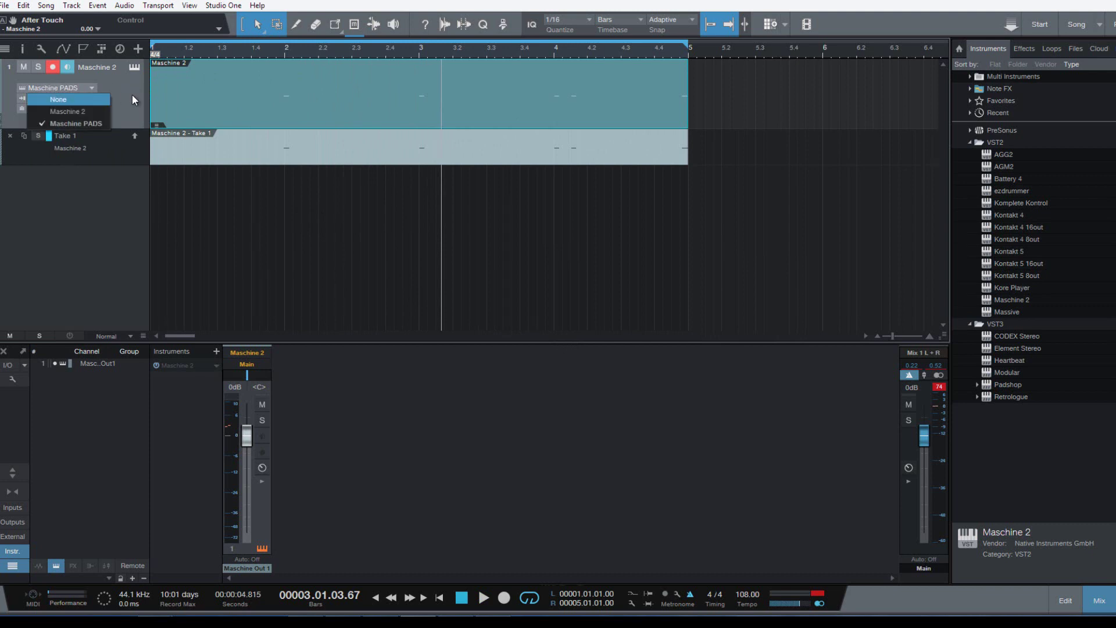
{"action": "left_click", "coordinate": [74, 111]}
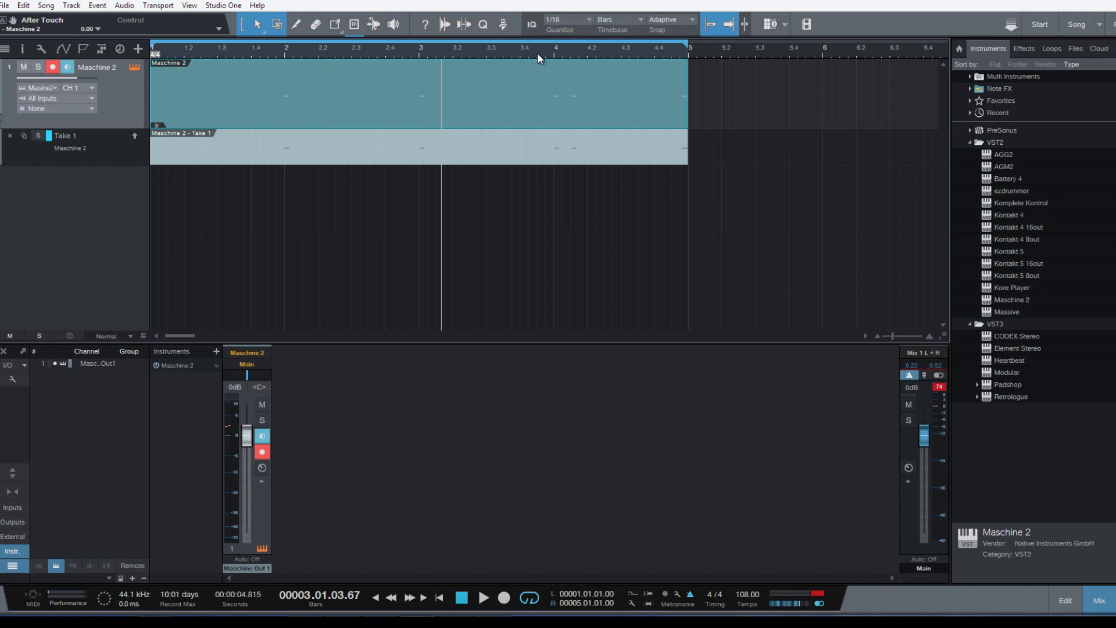
{"action": "key", "text": "space"}
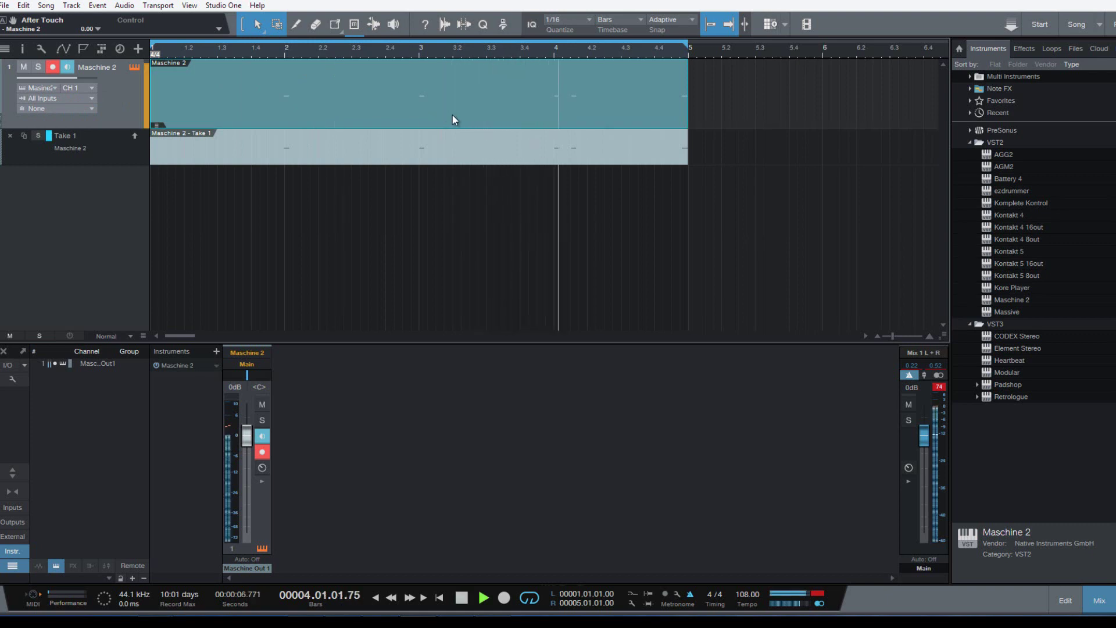
{"action": "key", "text": "space"}
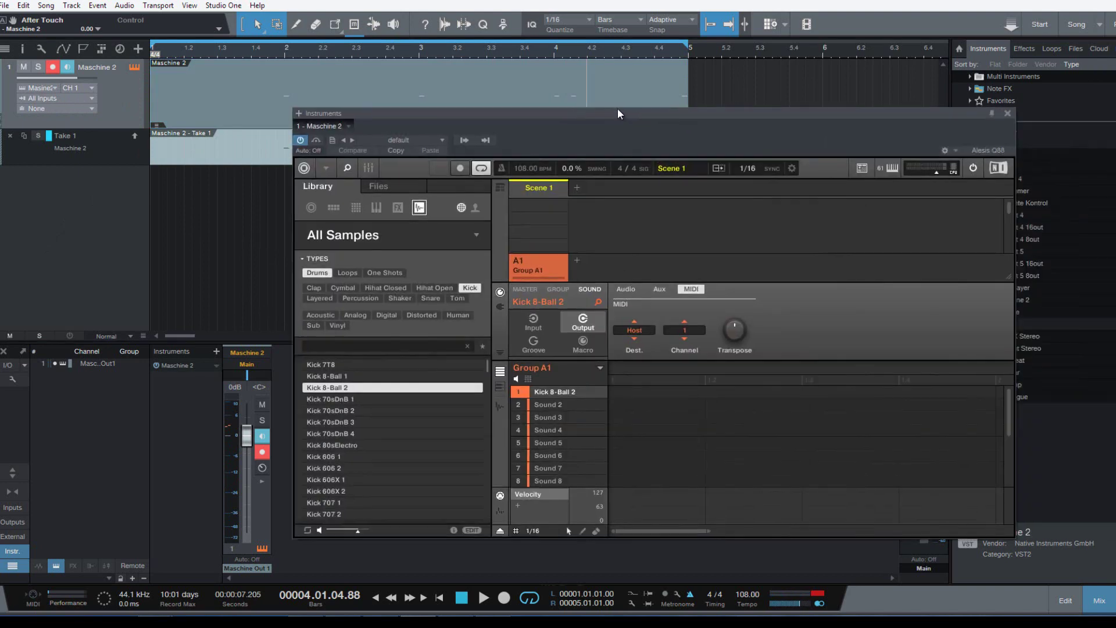
Step: Select the empty Sound 2 slot in Group A1 and check which pad it occupies in the pad view
{"action": "left_click_drag", "start_coordinate": [617, 109], "coordinate": [549, 100]}
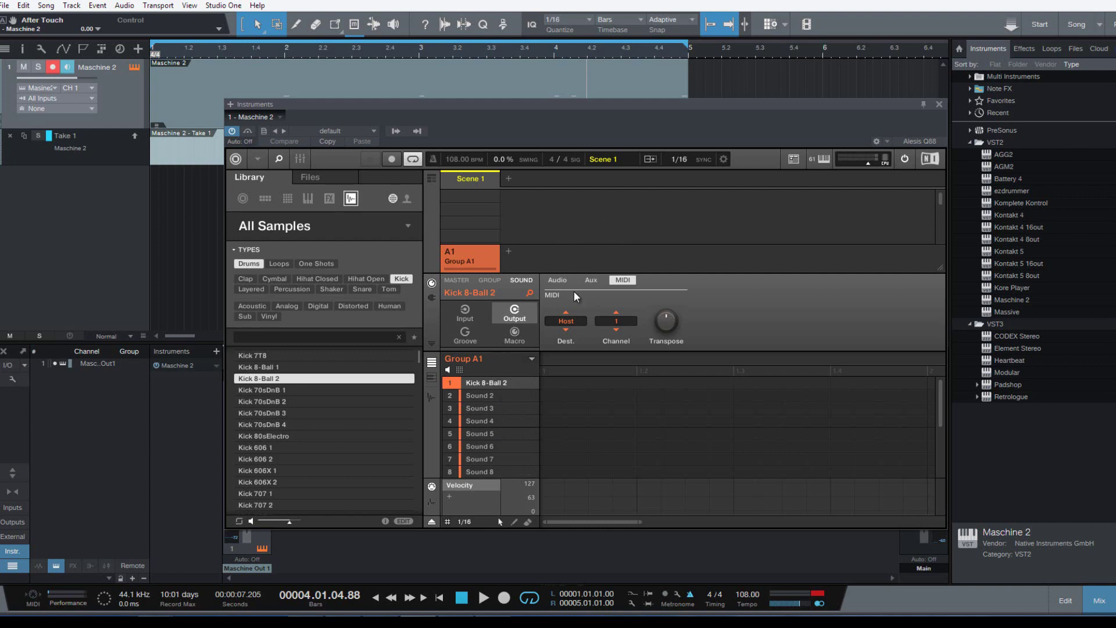
{"action": "left_click", "coordinate": [488, 397]}
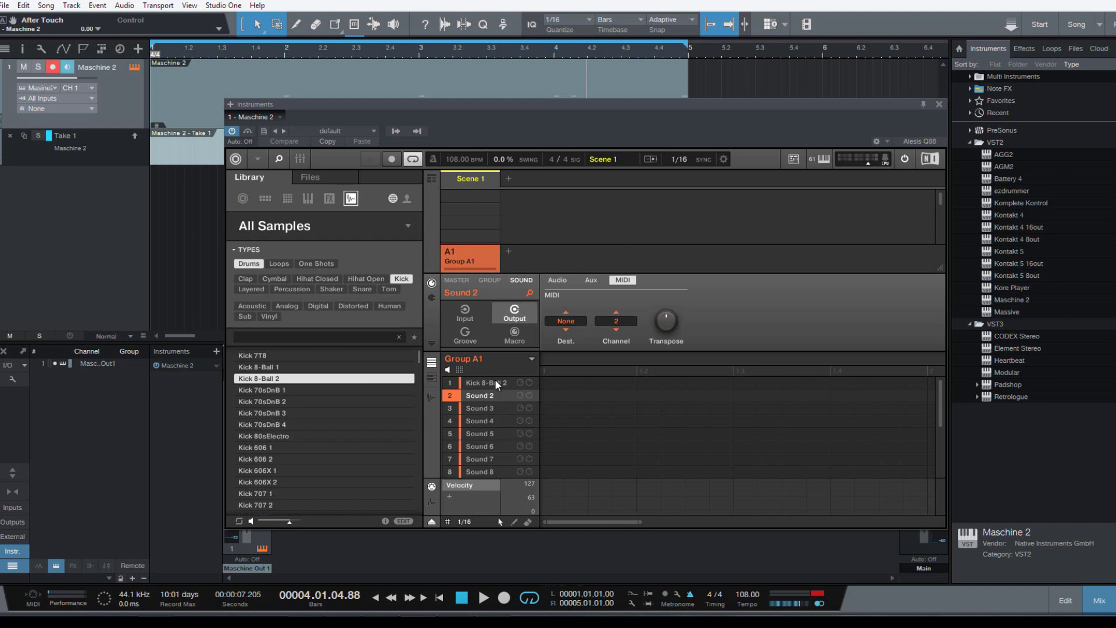
{"action": "left_click", "coordinate": [460, 370]}
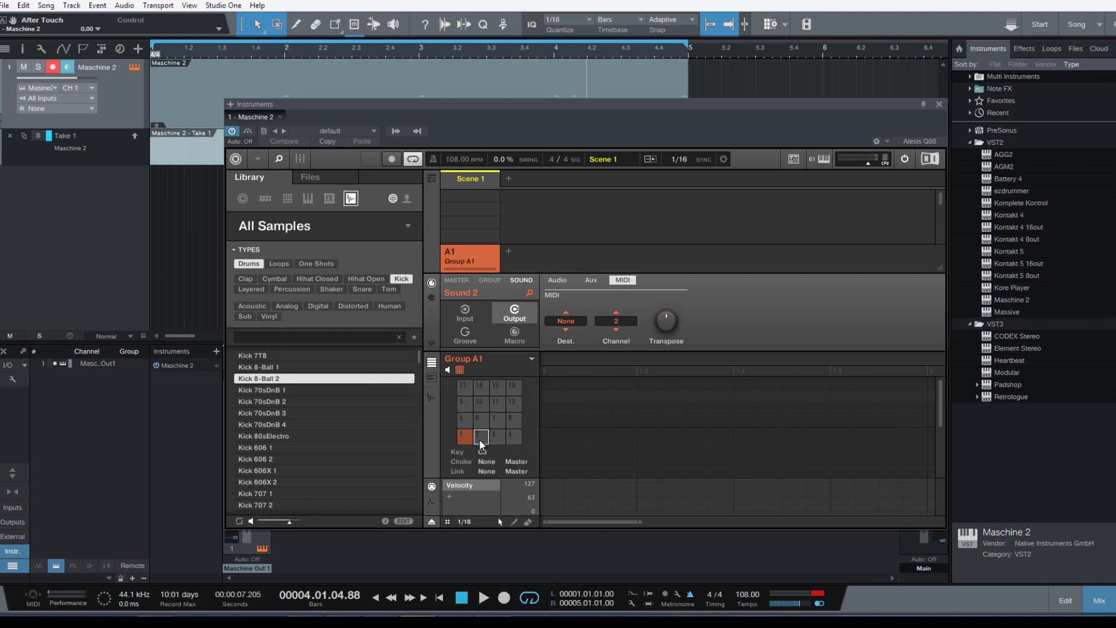
{"action": "left_click", "coordinate": [460, 370]}
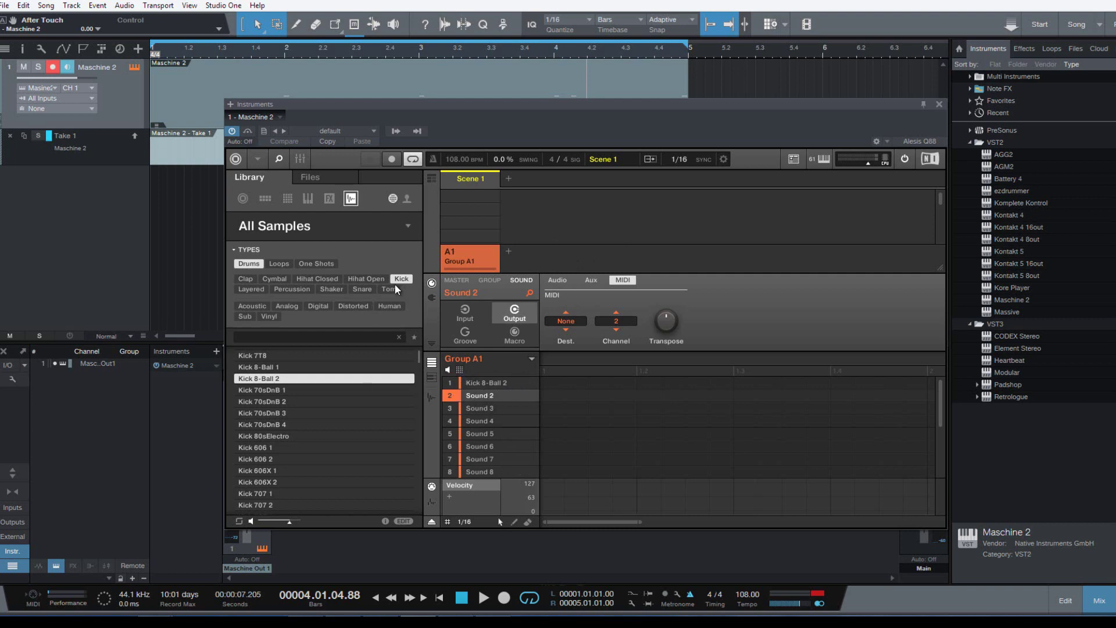
Step: Filter the drum samples to Snare and audition several brush and rim samples
{"action": "left_click", "coordinate": [362, 290]}
{"action": "left_click", "coordinate": [285, 425]}
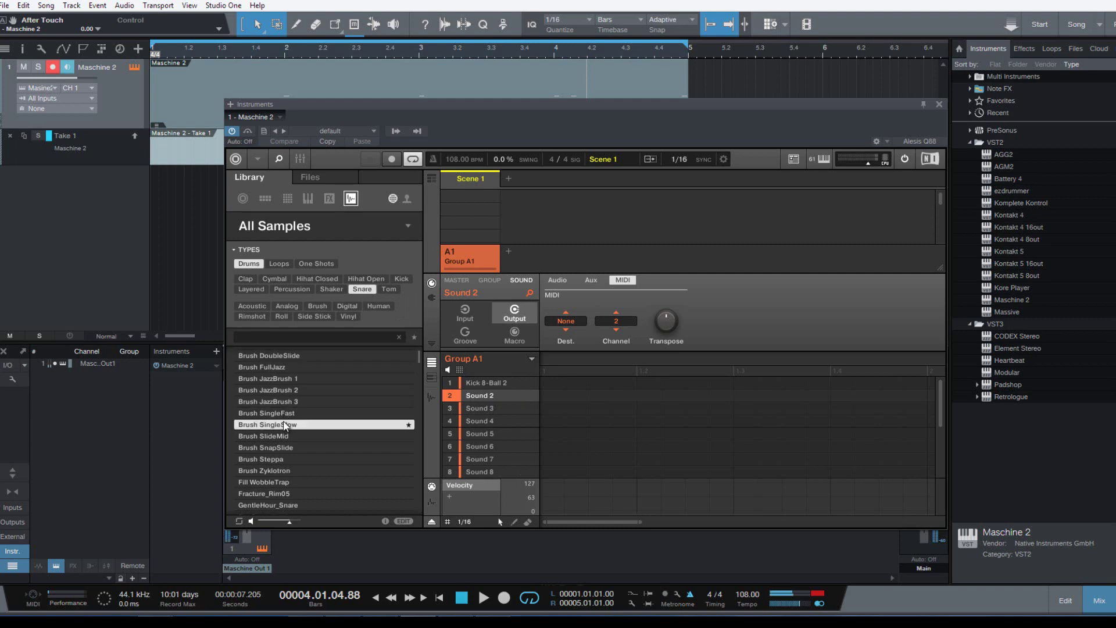
{"action": "key", "text": "Up"}
{"action": "key", "text": "Up"}
{"action": "scroll", "coordinate": [288, 468], "scroll_direction": "down", "scroll_amount": 2}
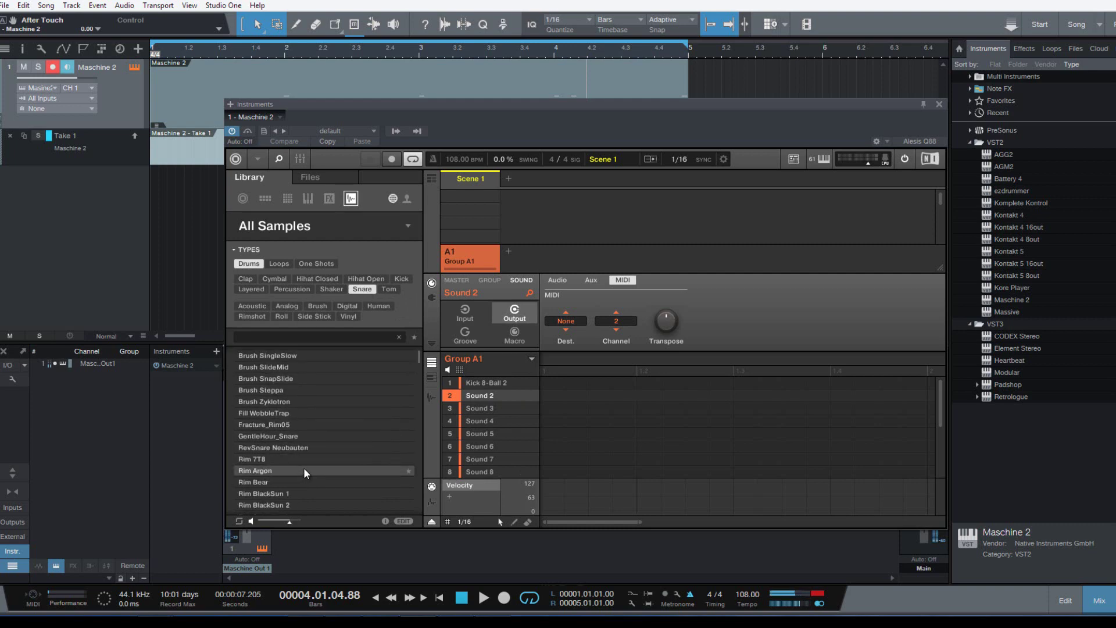
{"action": "left_click", "coordinate": [284, 471]}
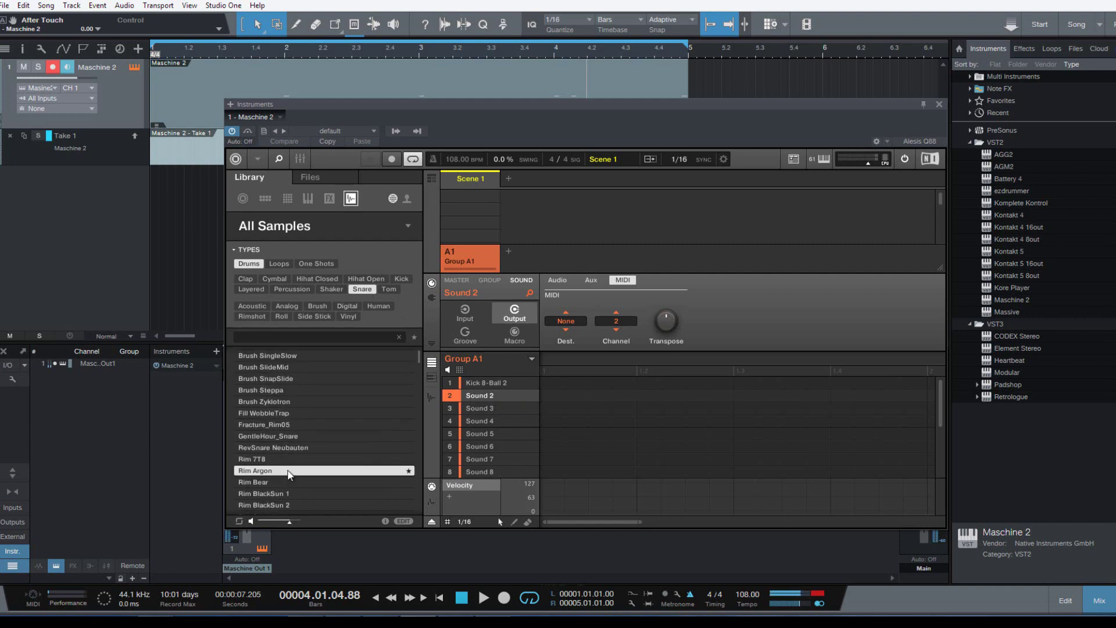
{"action": "scroll", "coordinate": [320, 451], "scroll_direction": "down", "scroll_amount": 5}
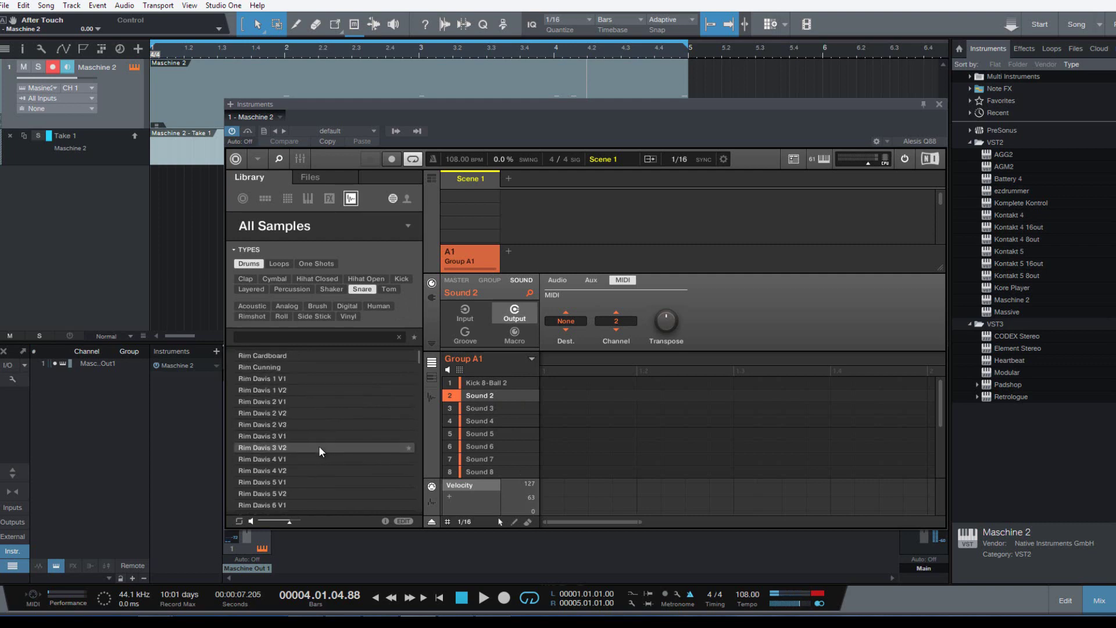
{"action": "scroll", "coordinate": [320, 450], "scroll_direction": "down", "scroll_amount": 10}
{"action": "left_click", "coordinate": [299, 448]}
{"action": "scroll", "coordinate": [349, 436], "scroll_direction": "down", "scroll_amount": 2}
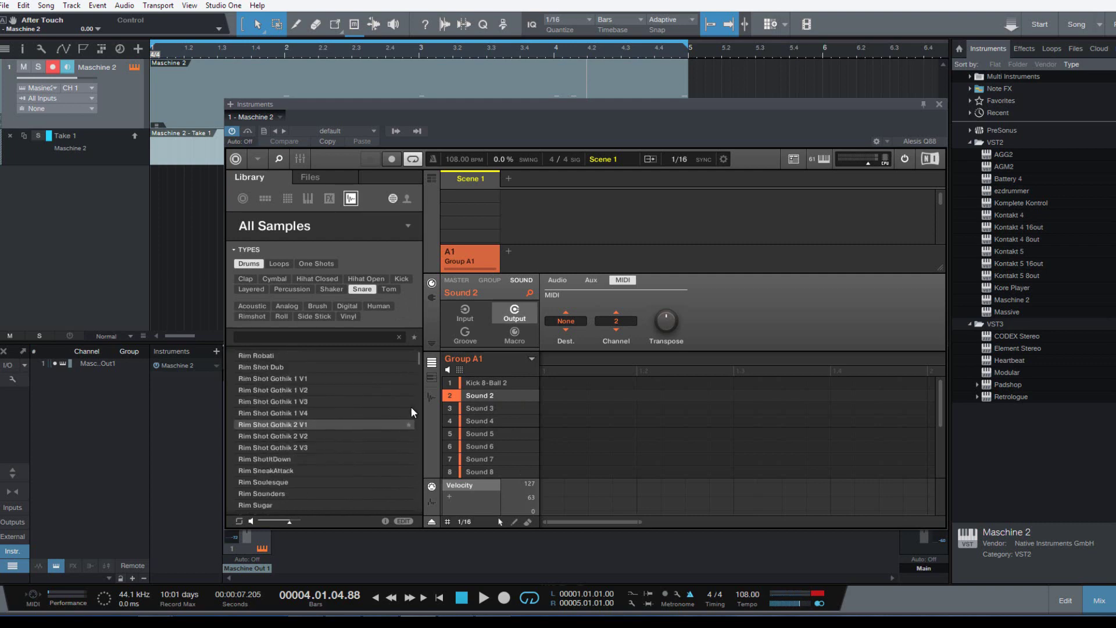
Step: Audition the Snare Alkaloid samples and load Snare Alkaloid 1 into the Sound 2 slot
{"action": "left_click_drag", "start_coordinate": [424, 361], "coordinate": [424, 373]}
{"action": "left_click", "coordinate": [288, 458]}
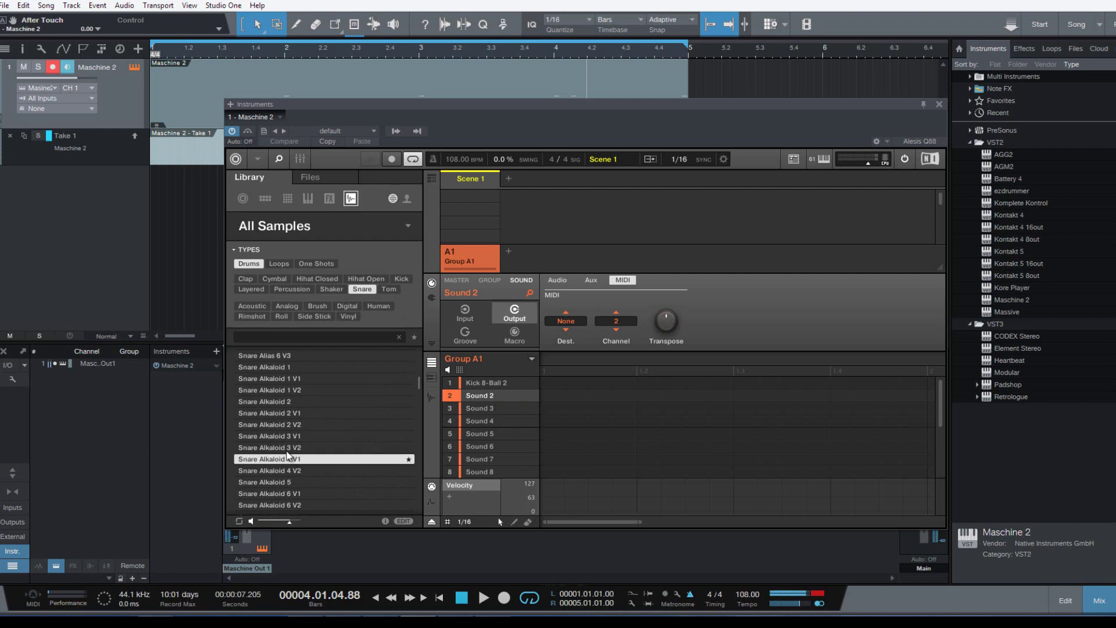
{"action": "left_click", "coordinate": [285, 448]}
{"action": "left_click", "coordinate": [284, 436]}
{"action": "left_click", "coordinate": [283, 424]}
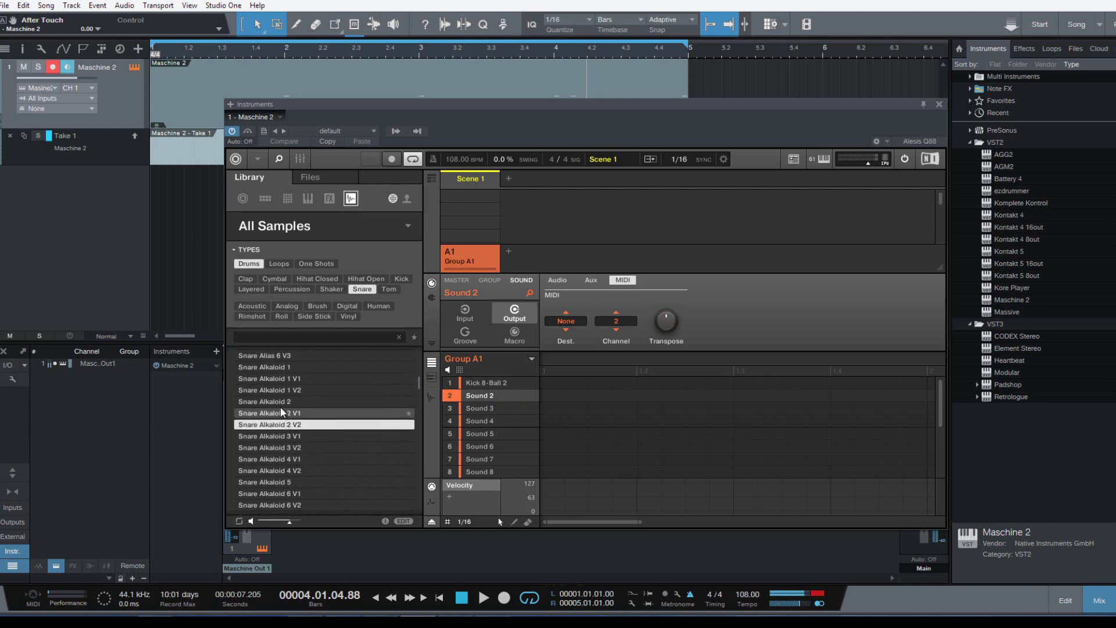
{"action": "left_click", "coordinate": [278, 414]}
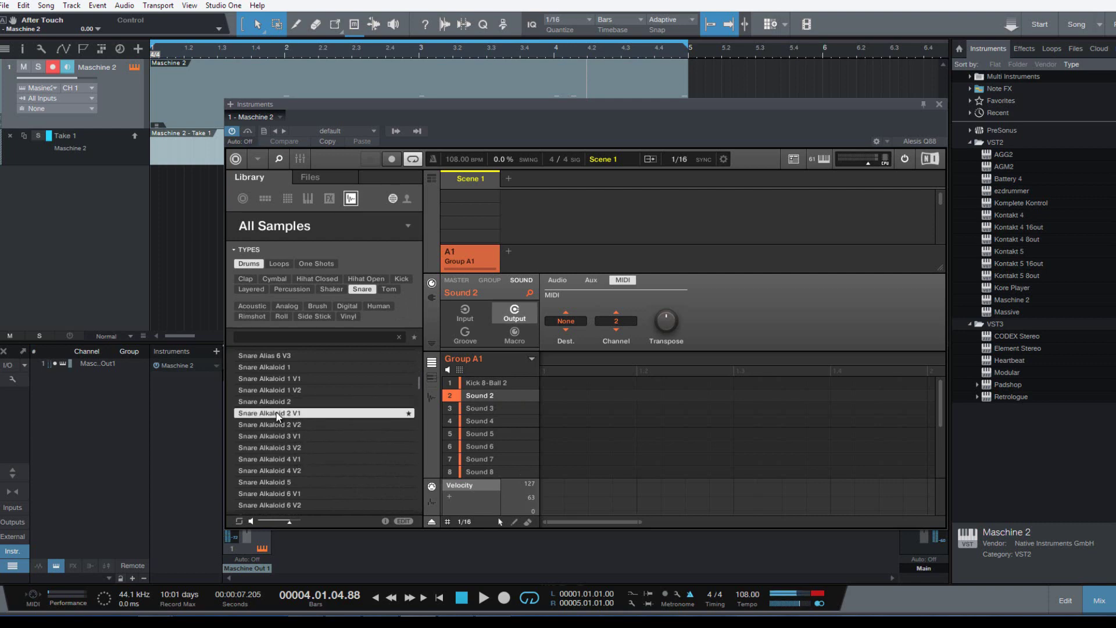
{"action": "left_click", "coordinate": [281, 402]}
{"action": "left_click", "coordinate": [285, 391]}
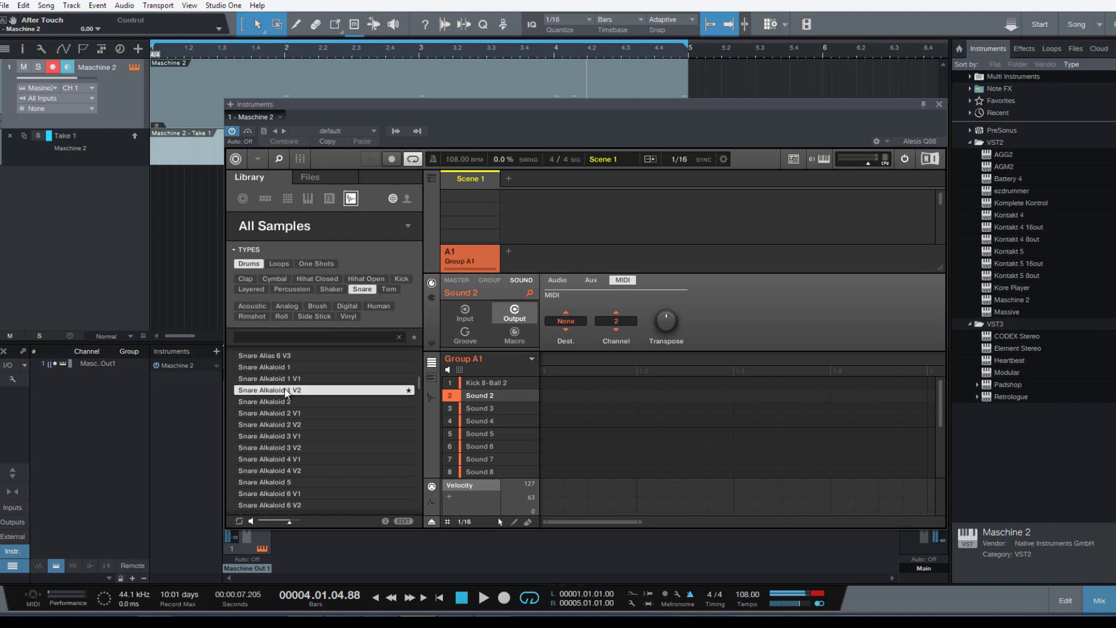
{"action": "left_click", "coordinate": [285, 379]}
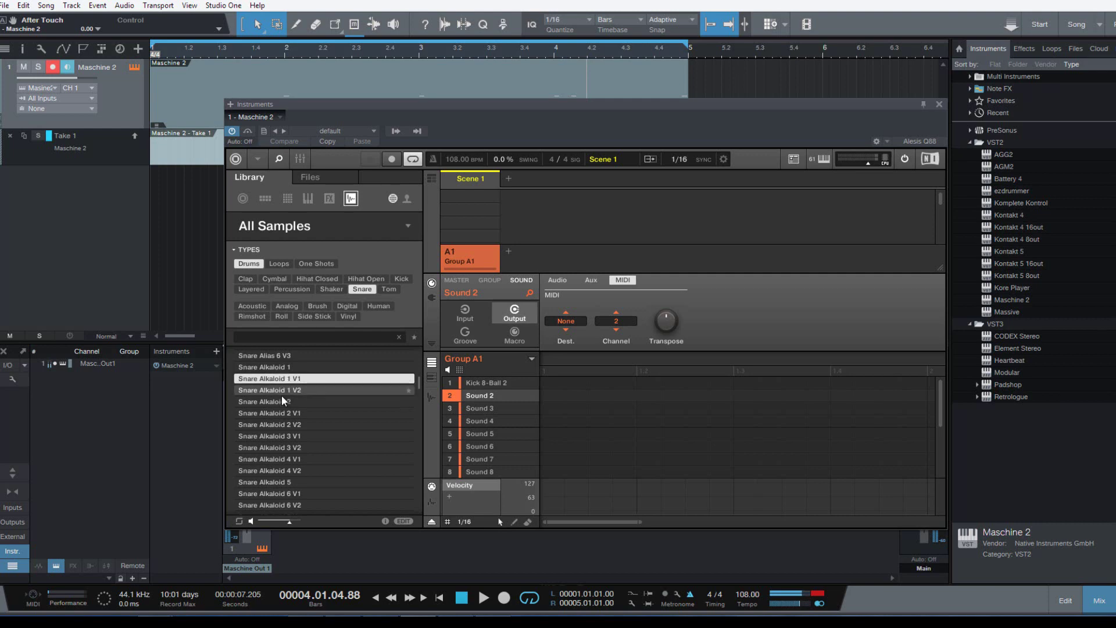
{"action": "left_click", "coordinate": [285, 368]}
{"action": "left_click_drag", "start_coordinate": [285, 368], "coordinate": [483, 398]}
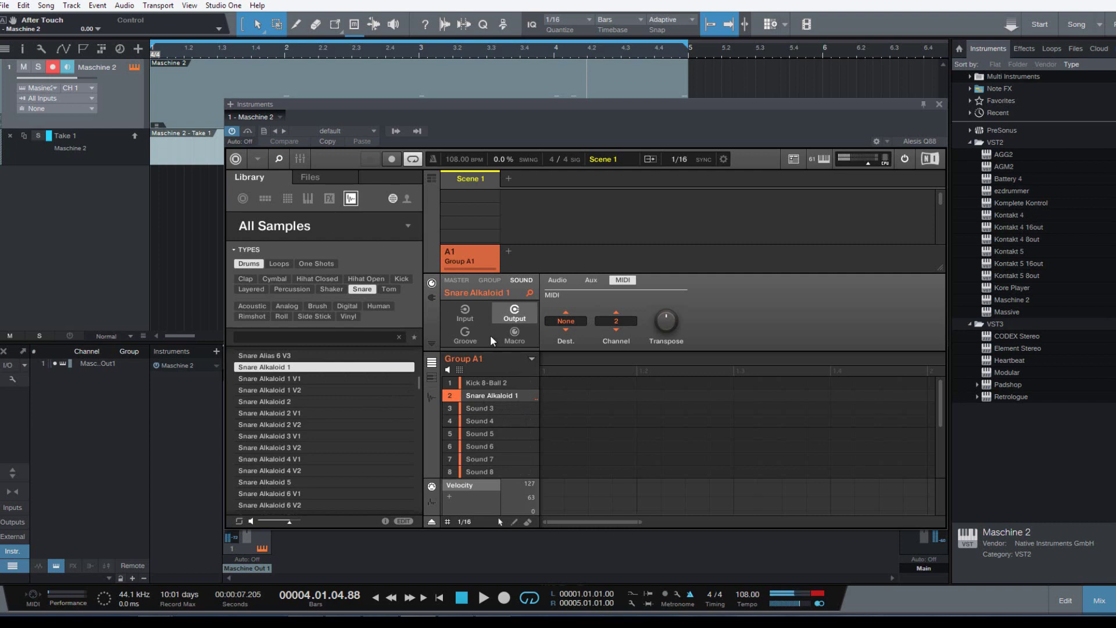
Step: Check the kick's MIDI input settings, and set Snare Alkaloid 1's MIDI input source to Host on channel 2
{"action": "left_click", "coordinate": [469, 317]}
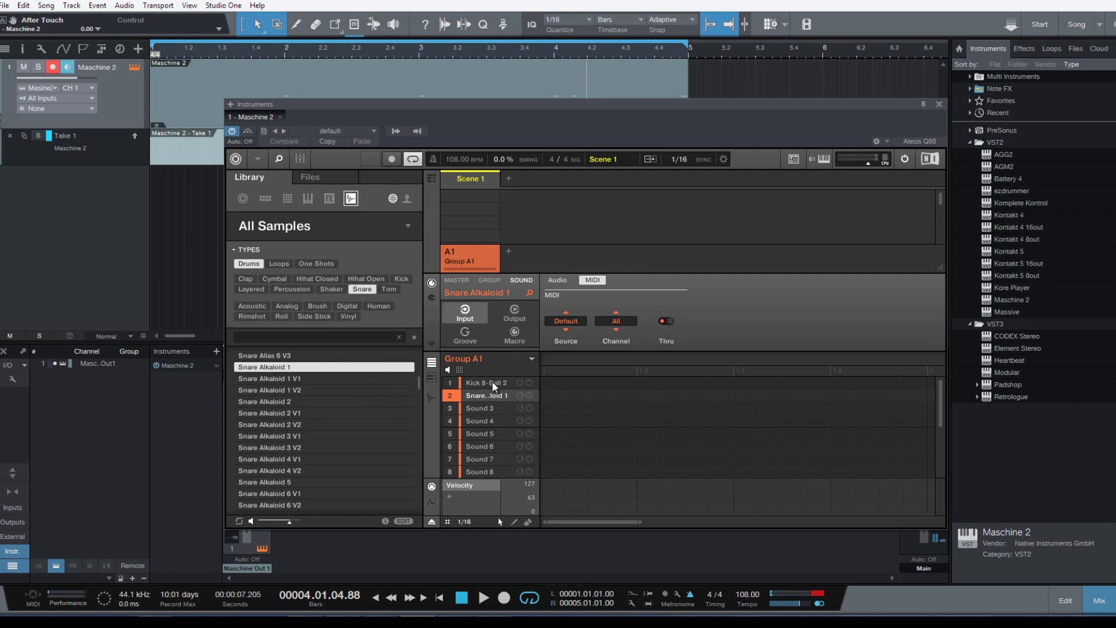
{"action": "left_click", "coordinate": [475, 385]}
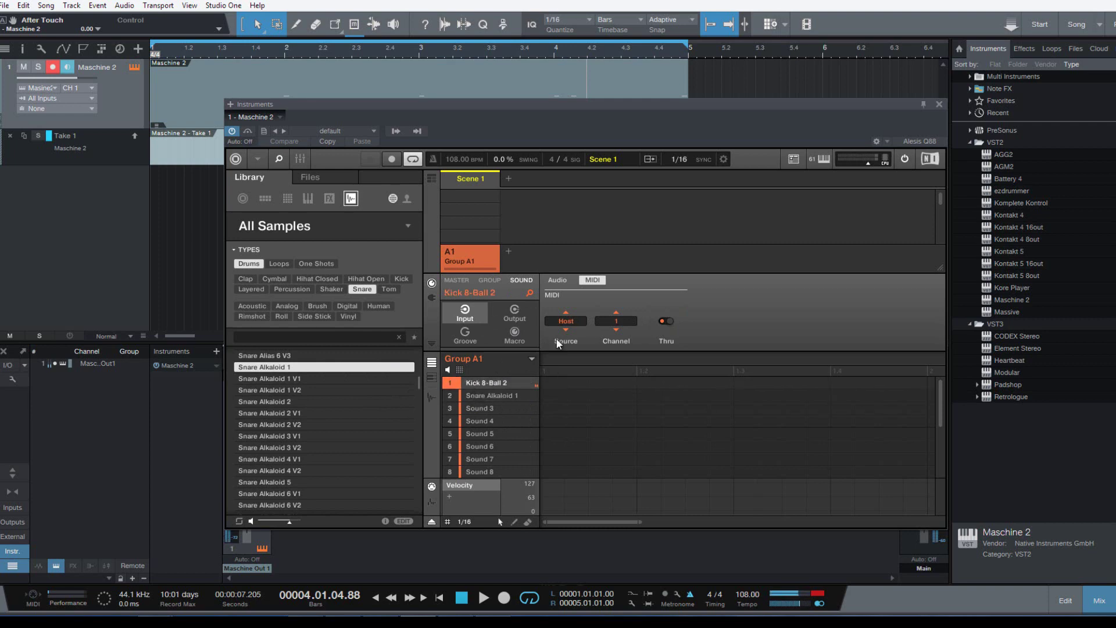
{"action": "left_click", "coordinate": [491, 395]}
{"action": "left_click", "coordinate": [567, 321]}
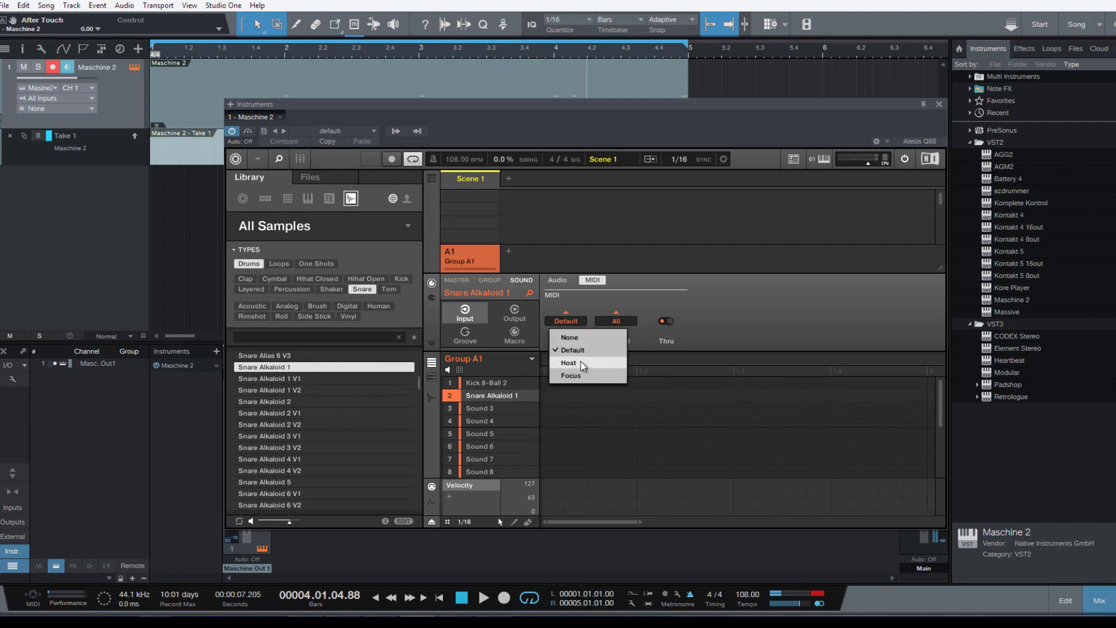
{"action": "left_click", "coordinate": [581, 364]}
{"action": "left_click", "coordinate": [625, 326]}
{"action": "left_click", "coordinate": [664, 342]}
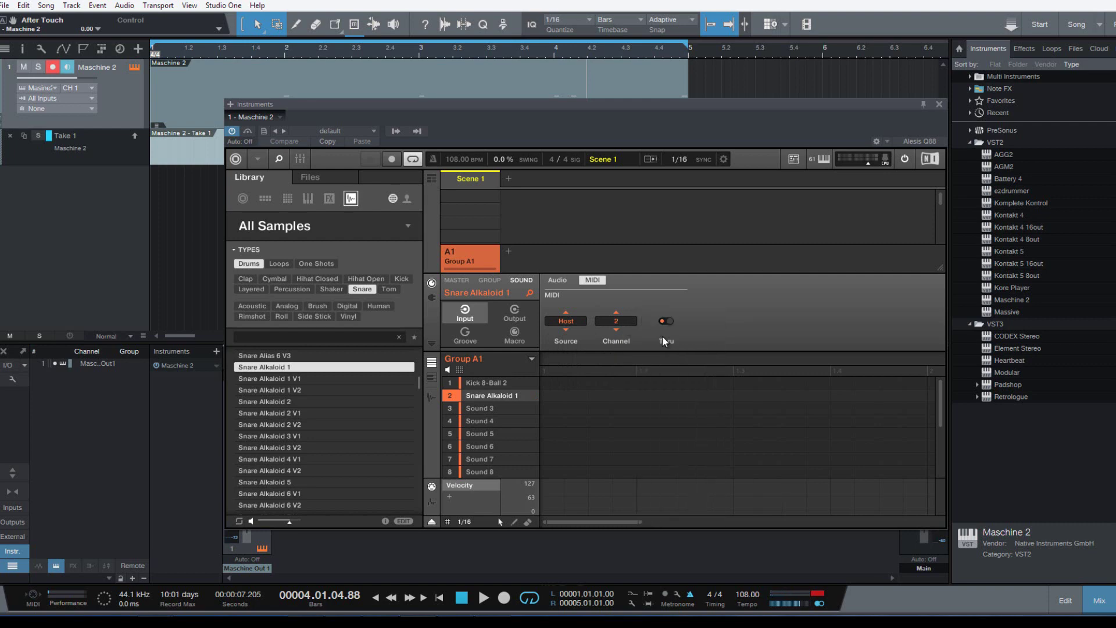
Step: Compare the kick's input and output settings with the snare's, and set Snare Alkaloid 1's MIDI output destination to Host
{"action": "left_click", "coordinate": [556, 281]}
{"action": "left_click", "coordinate": [503, 383]}
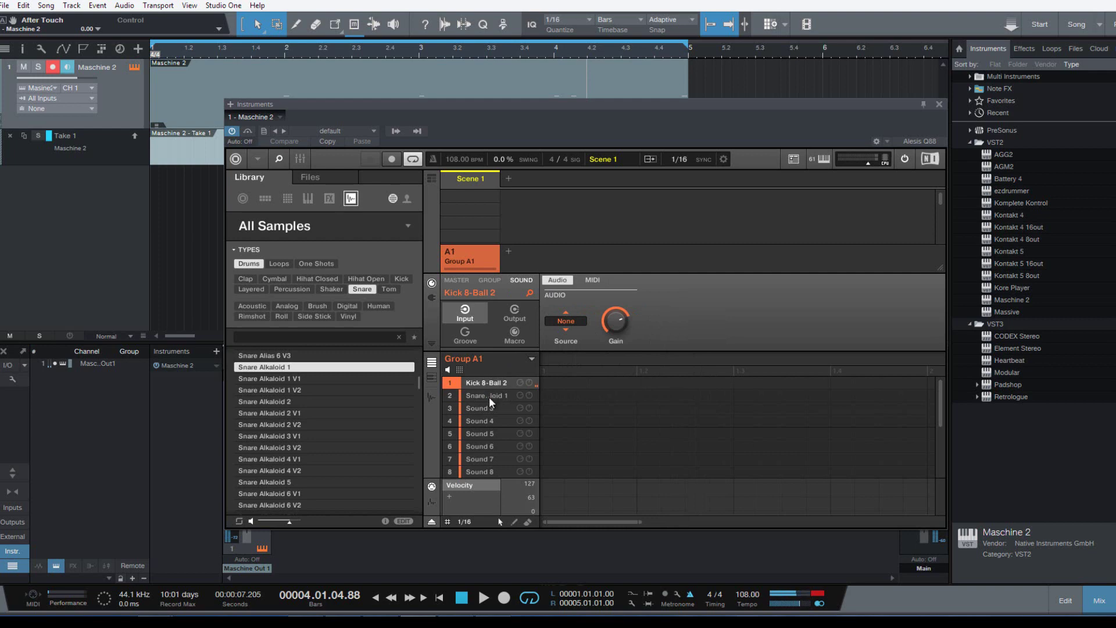
{"action": "left_click", "coordinate": [491, 402]}
{"action": "left_click", "coordinate": [514, 314]}
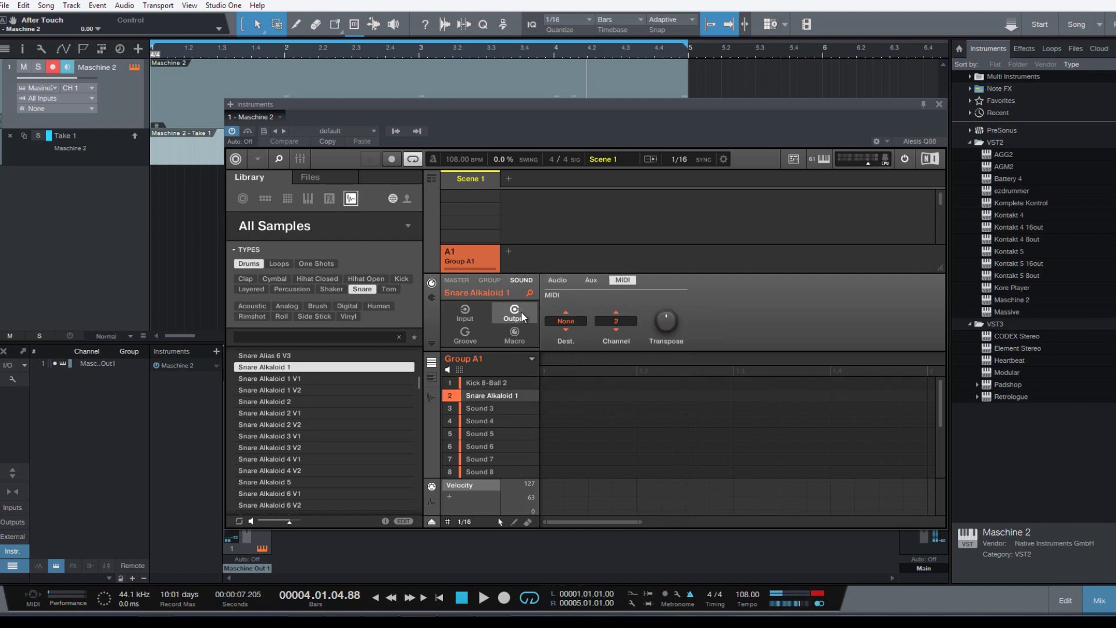
{"action": "left_click", "coordinate": [502, 385]}
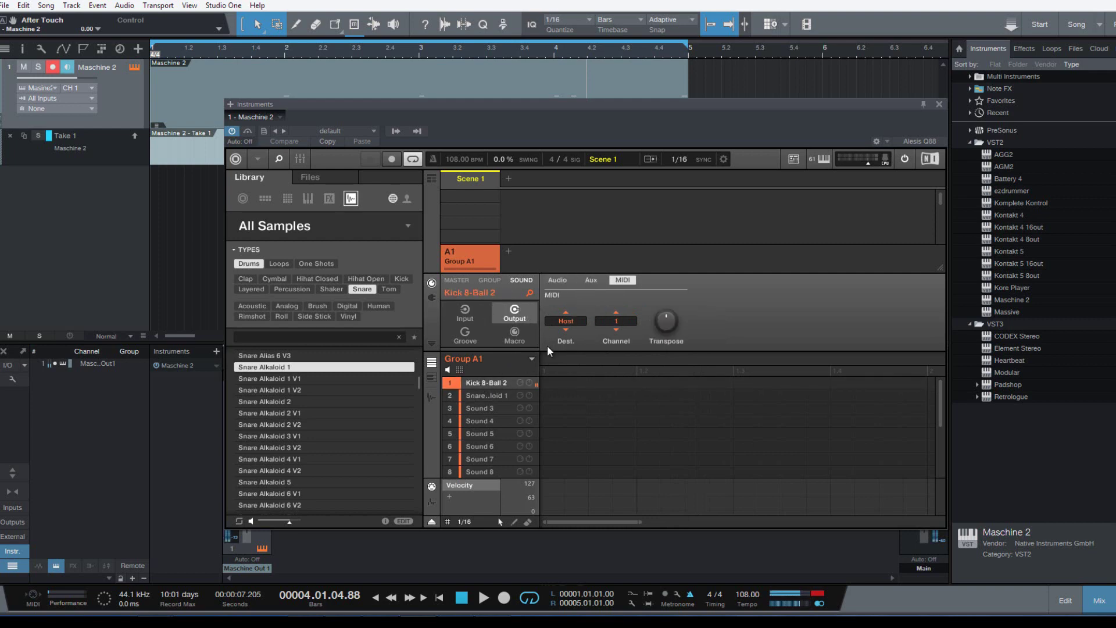
{"action": "left_click", "coordinate": [494, 400]}
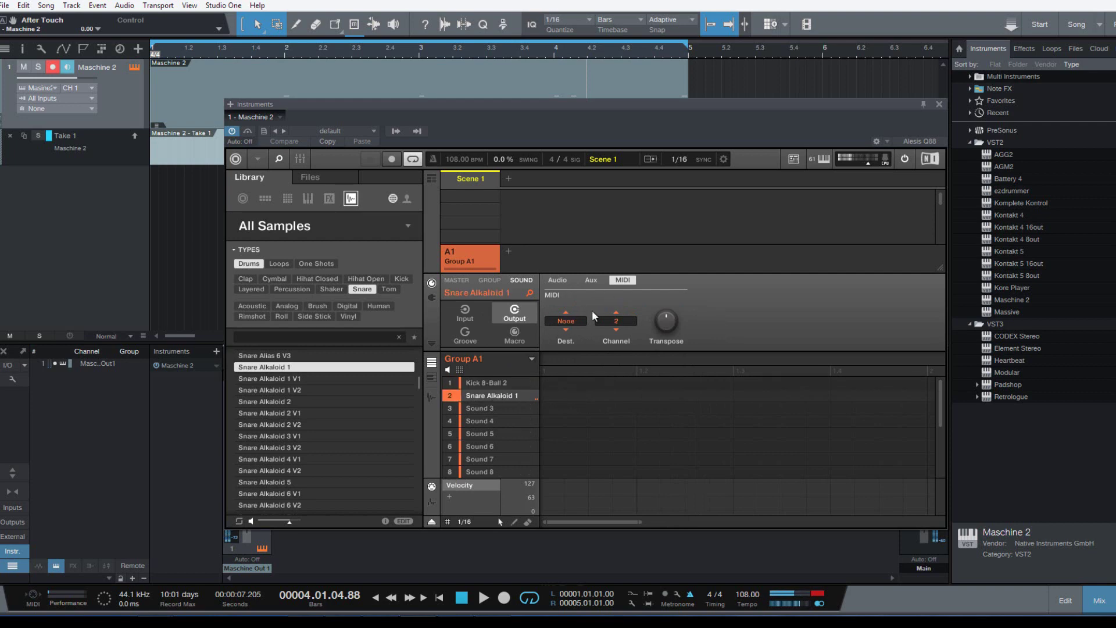
{"action": "left_click", "coordinate": [571, 324]}
{"action": "left_click", "coordinate": [579, 350]}
Step: Compare the kick's and snare's audio output routing, and set Snare Alkaloid 1's audio output destination to Ext. 2
{"action": "left_click", "coordinate": [592, 281]}
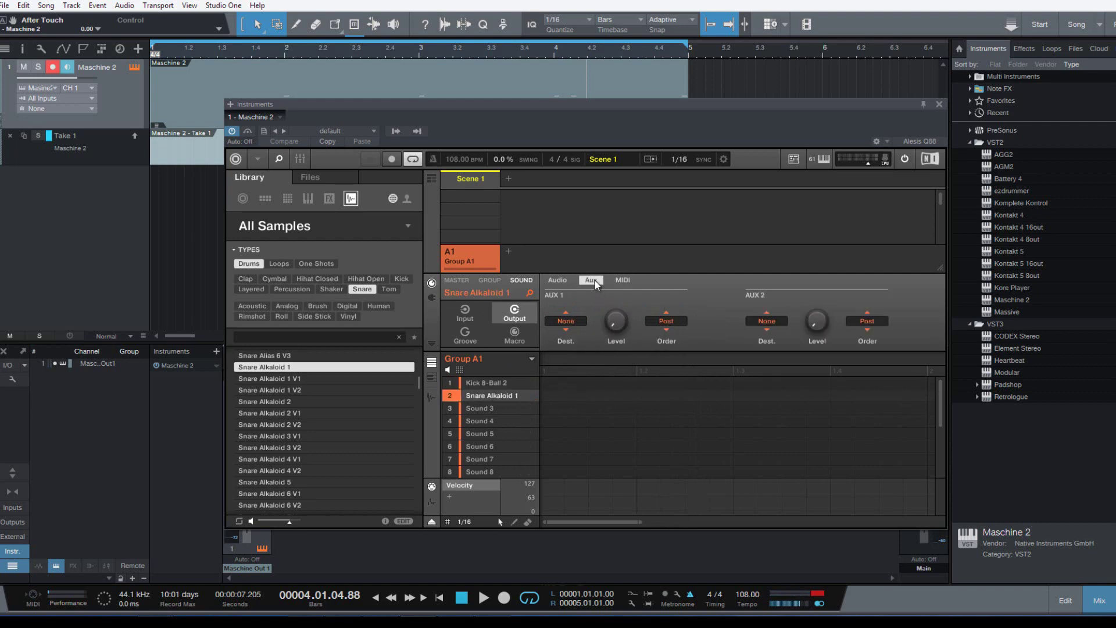
{"action": "left_click", "coordinate": [498, 384]}
{"action": "left_click", "coordinate": [496, 395]}
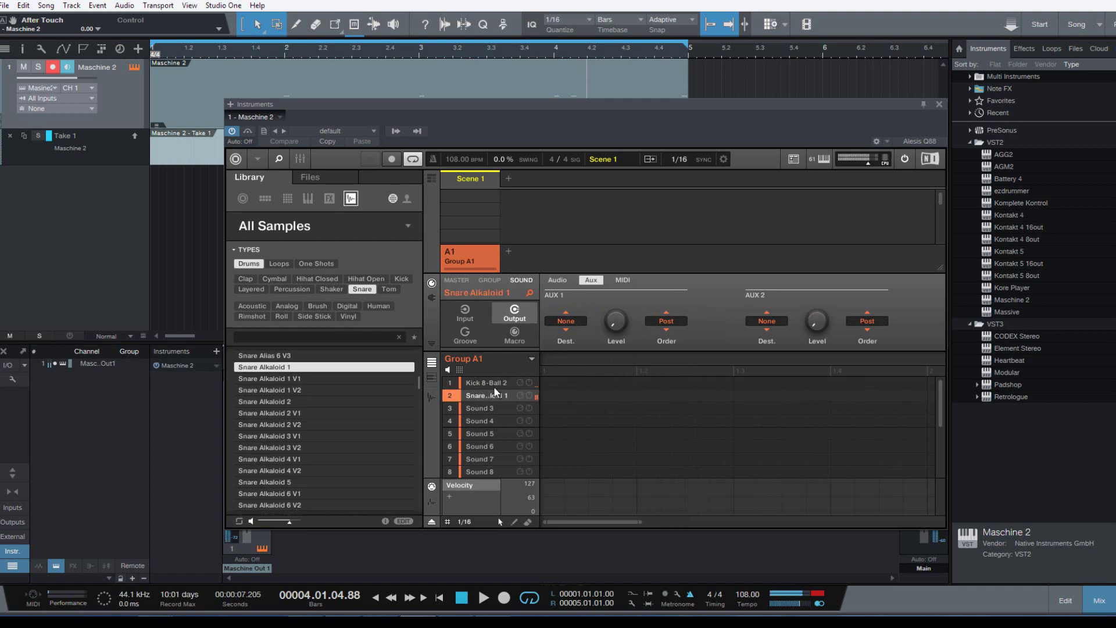
{"action": "left_click", "coordinate": [558, 280]}
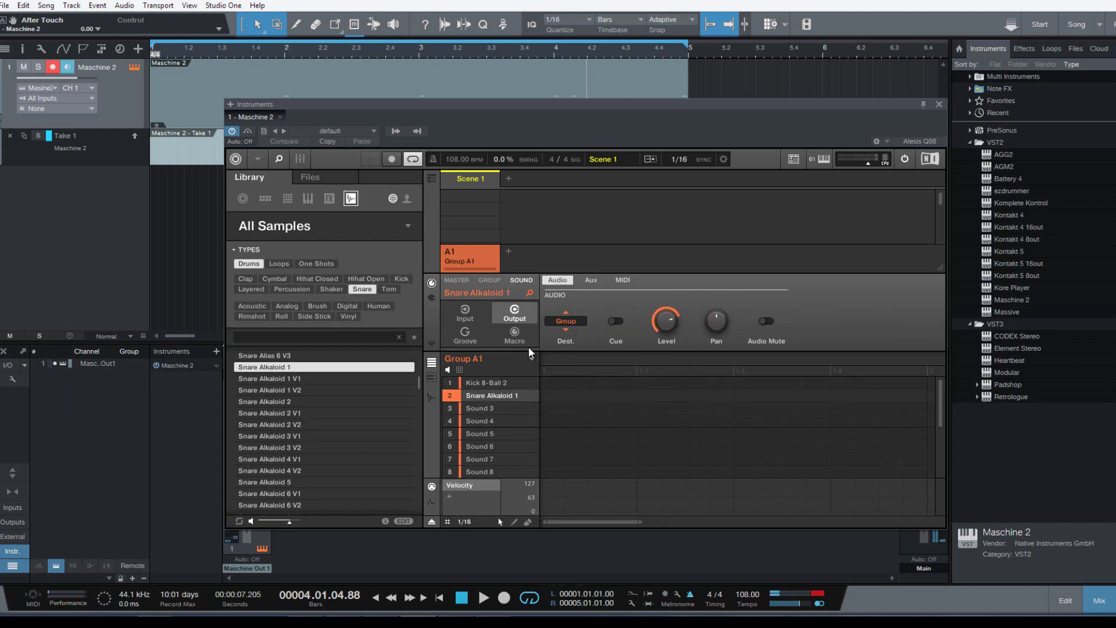
{"action": "left_click", "coordinate": [498, 383]}
{"action": "left_click", "coordinate": [495, 396]}
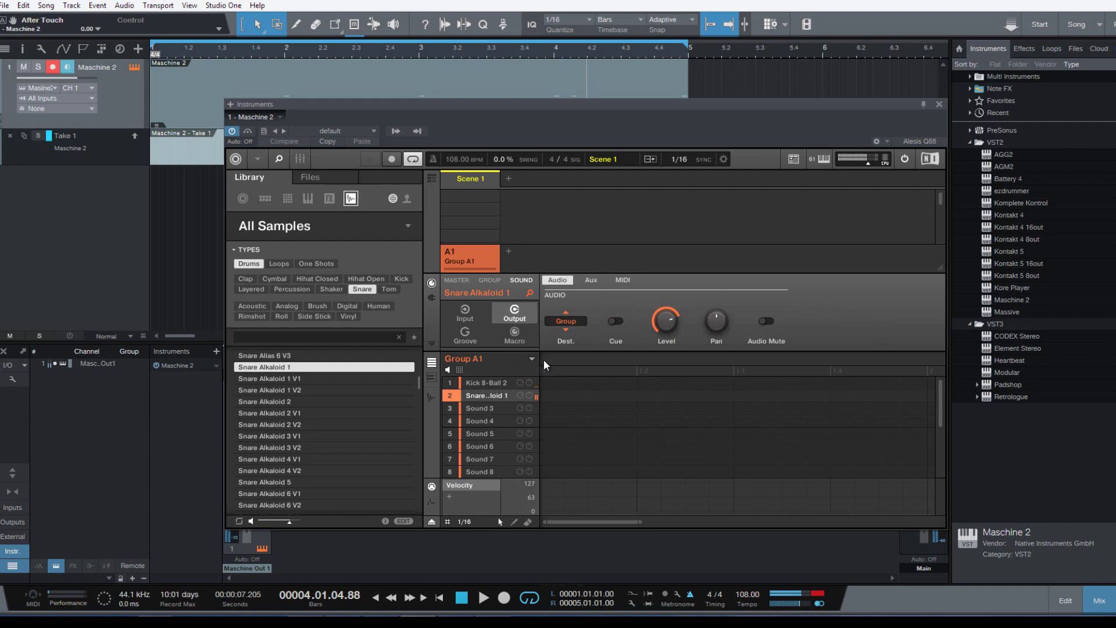
{"action": "left_click", "coordinate": [570, 324]}
{"action": "left_click", "coordinate": [617, 337]}
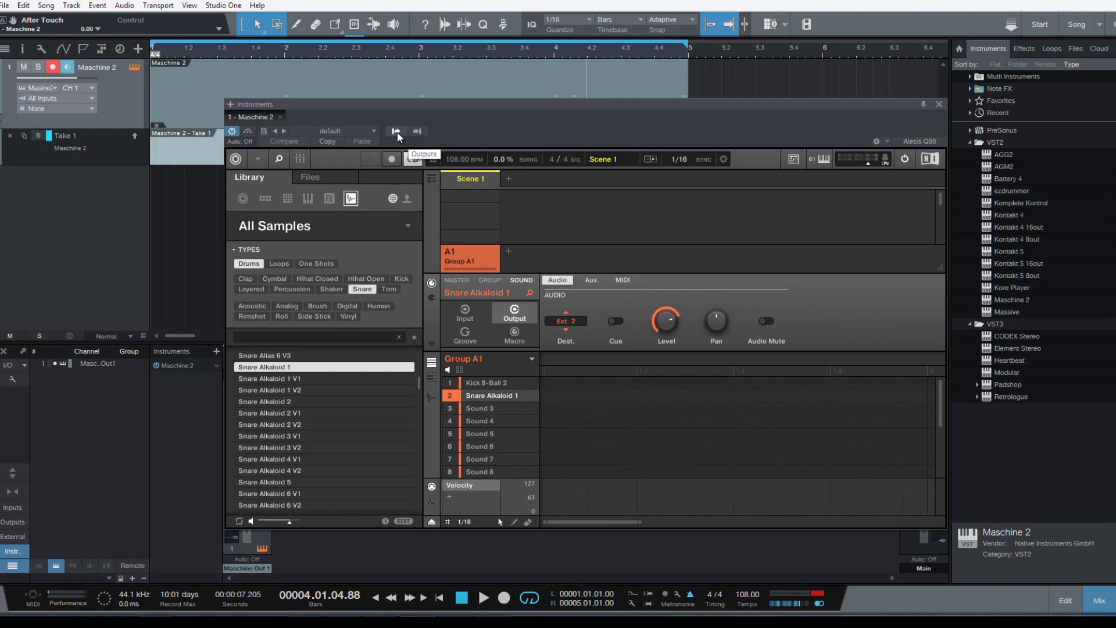
Step: Enable the plug-in's Maschine Out 2 output and move the plug-in window away from the arrangement
{"action": "left_click_drag", "start_coordinate": [465, 121], "coordinate": [481, 111]}
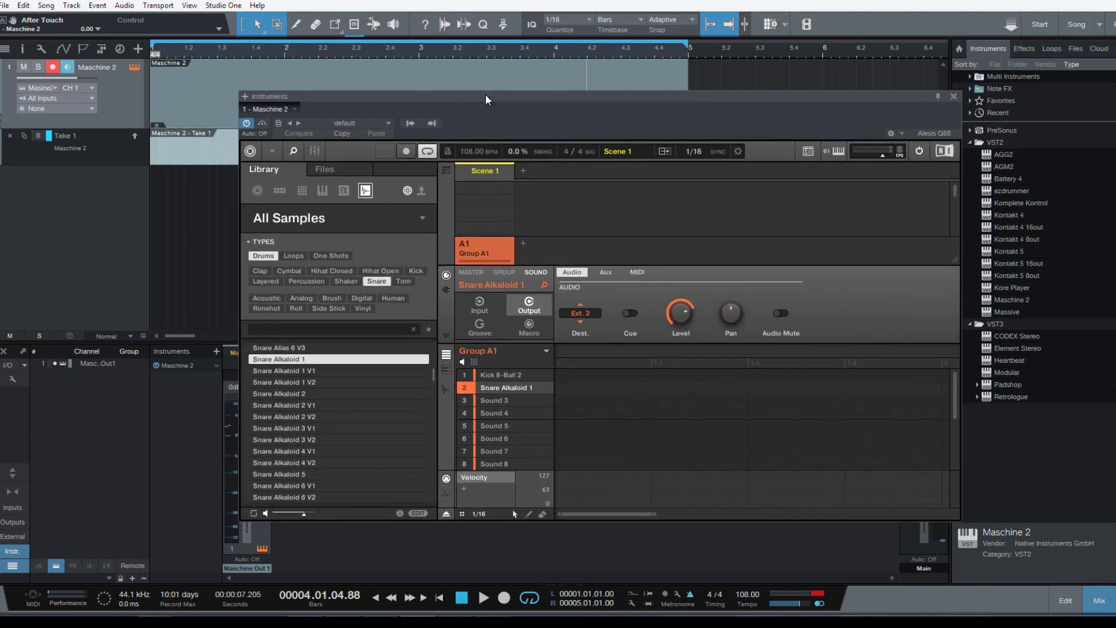
{"action": "left_click", "coordinate": [411, 122]}
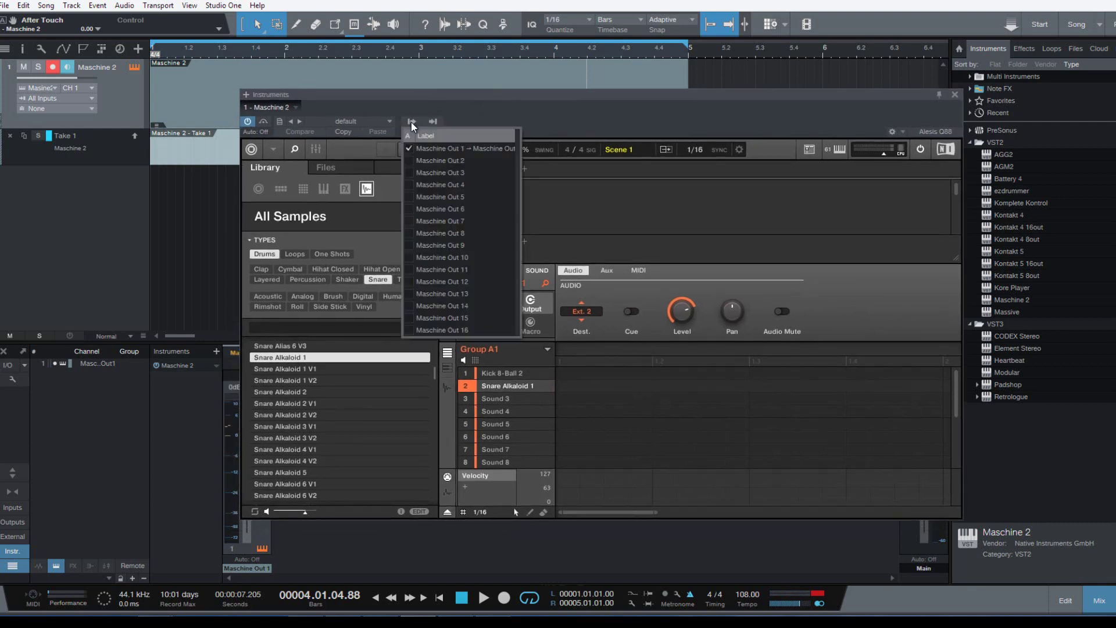
{"action": "left_click", "coordinate": [414, 160]}
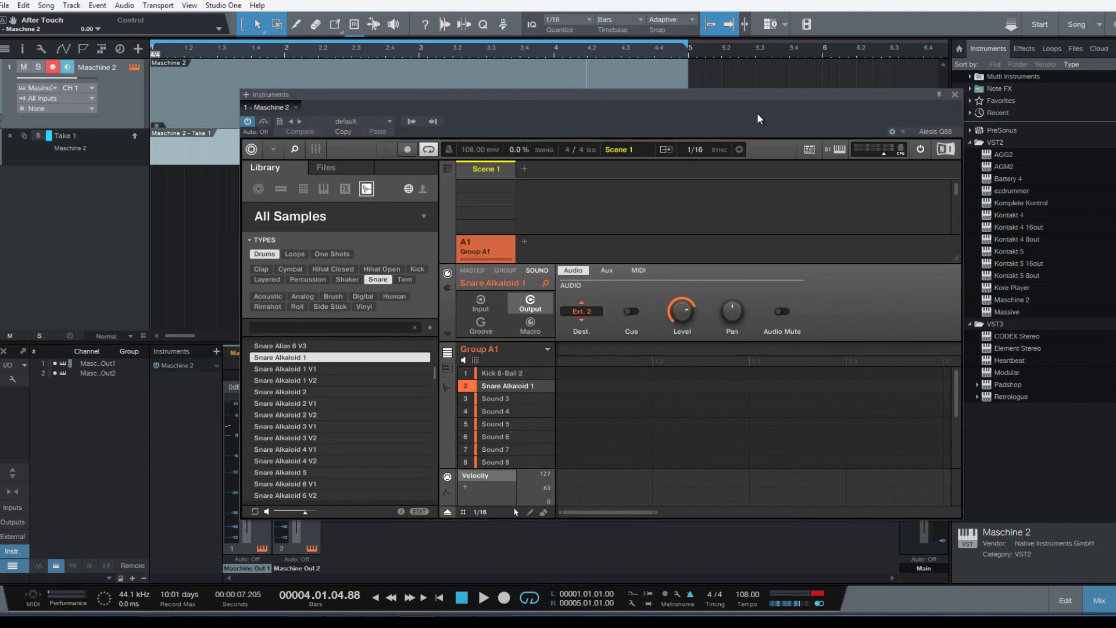
{"action": "left_click", "coordinate": [80, 253]}
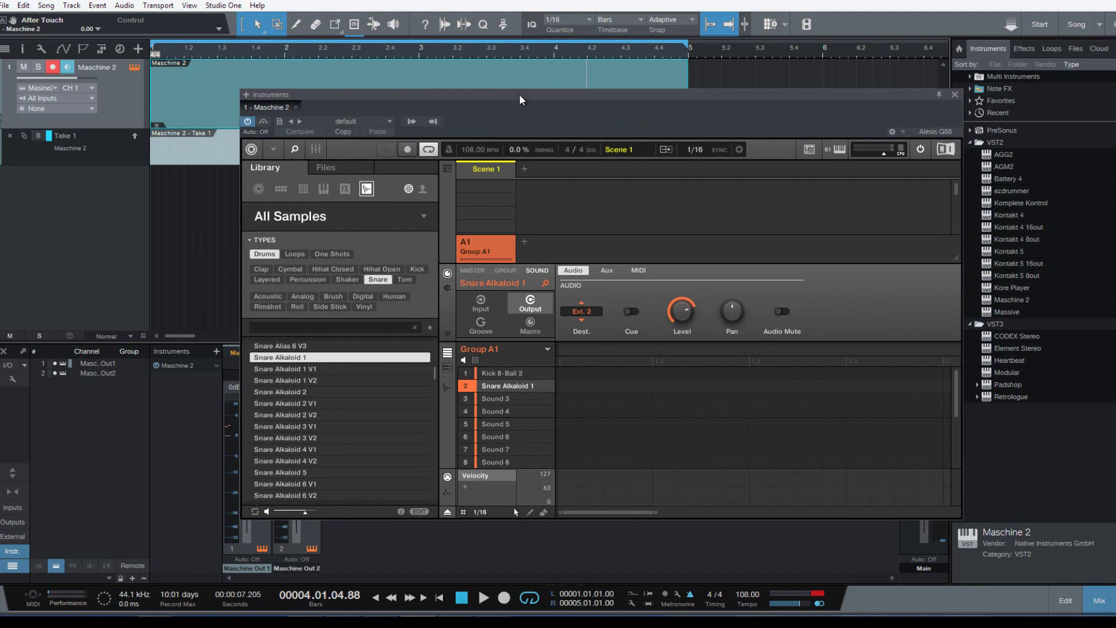
{"action": "left_click_drag", "start_coordinate": [518, 95], "coordinate": [1115, 169]}
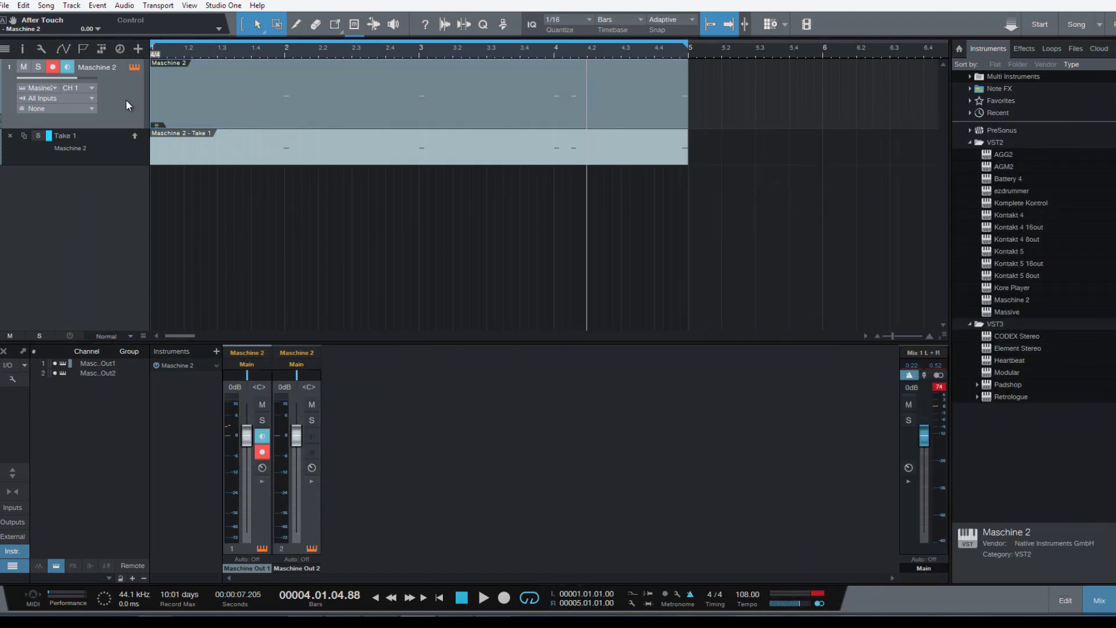
Step: Duplicate the Maschine 2 track without its content, and set the duplicate's instrument output channel to CH 2
{"action": "left_click", "coordinate": [128, 106]}
{"action": "left_click", "coordinate": [126, 100]}
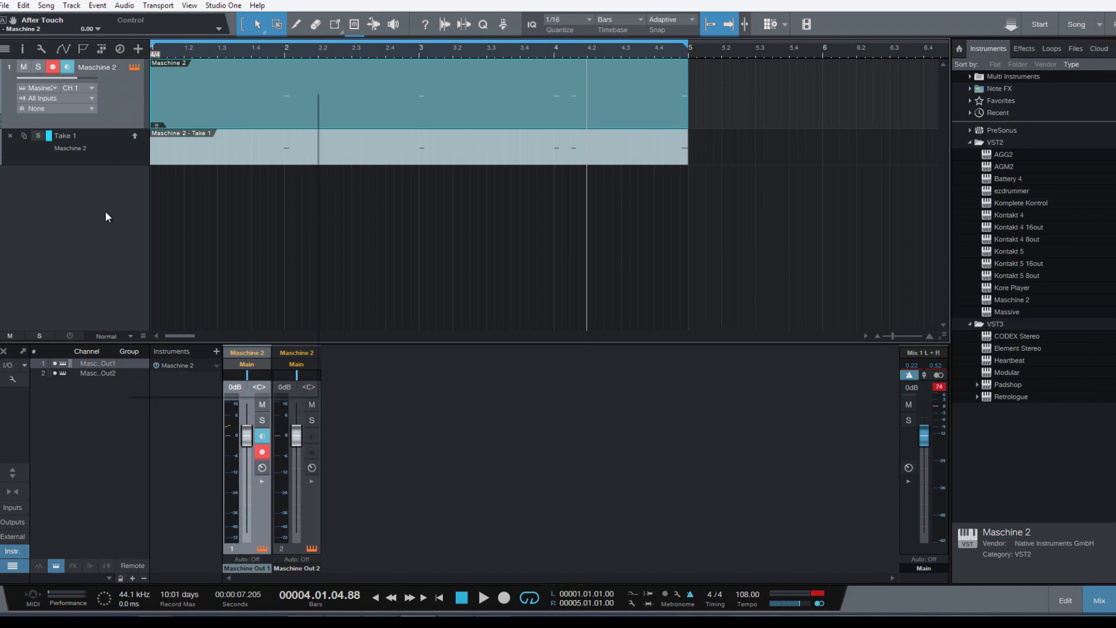
{"action": "right_click", "coordinate": [120, 103]}
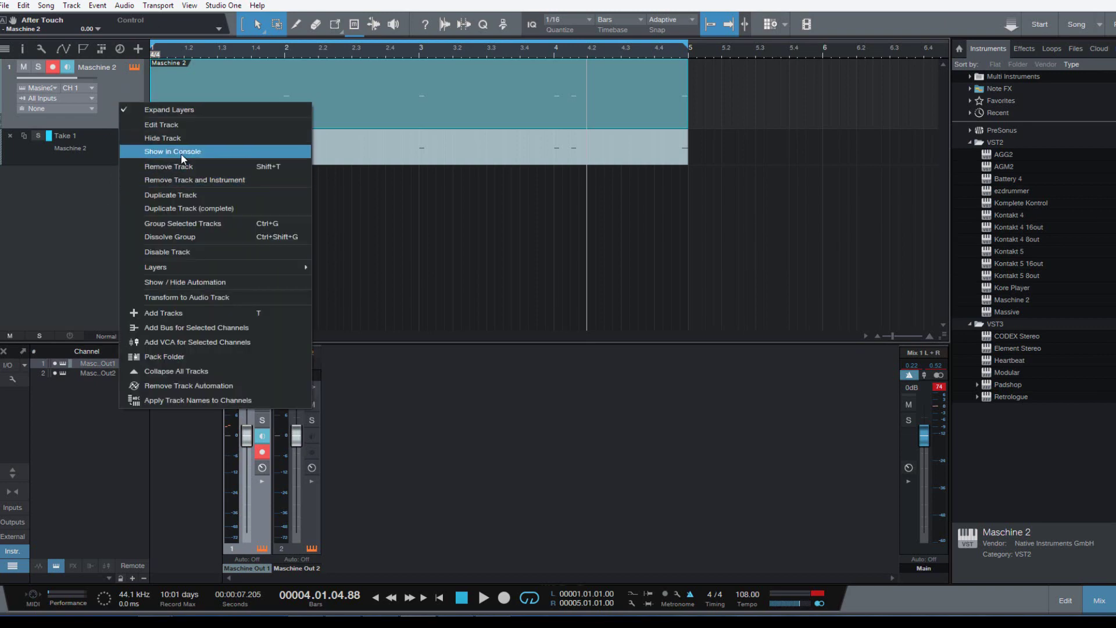
{"action": "left_click", "coordinate": [186, 197]}
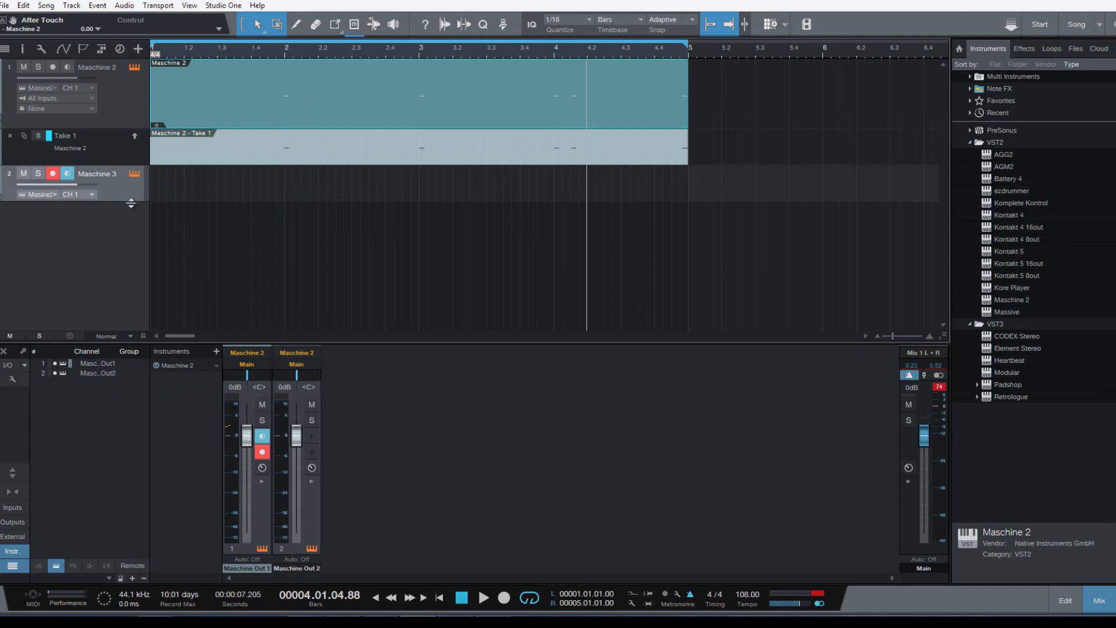
{"action": "left_click_drag", "start_coordinate": [132, 201], "coordinate": [119, 265]}
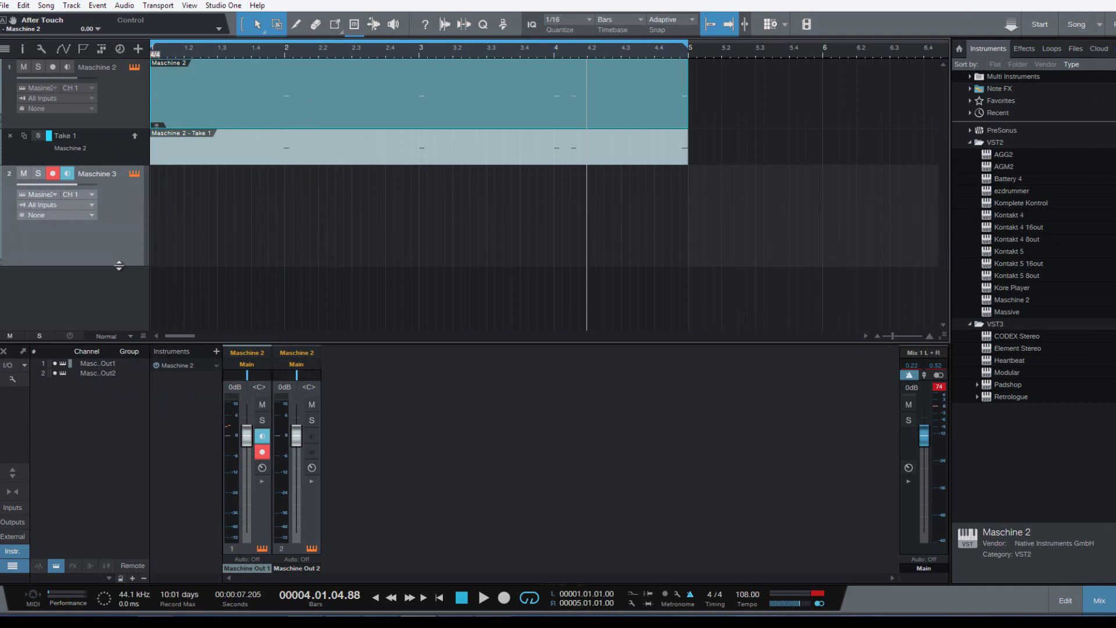
{"action": "left_click", "coordinate": [91, 195]}
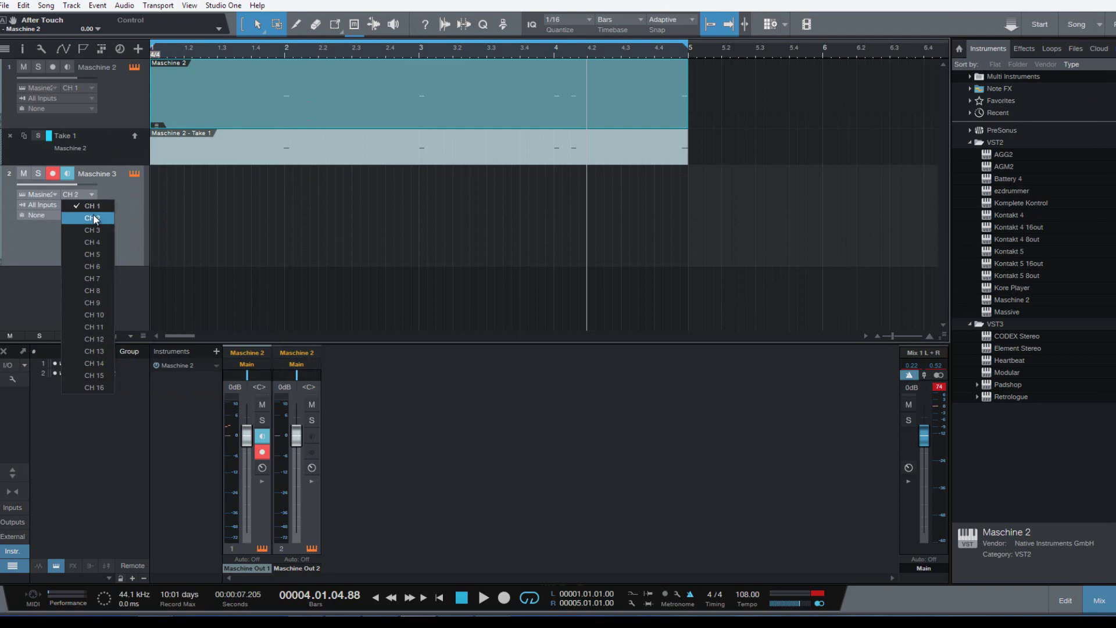
{"action": "left_click", "coordinate": [93, 214]}
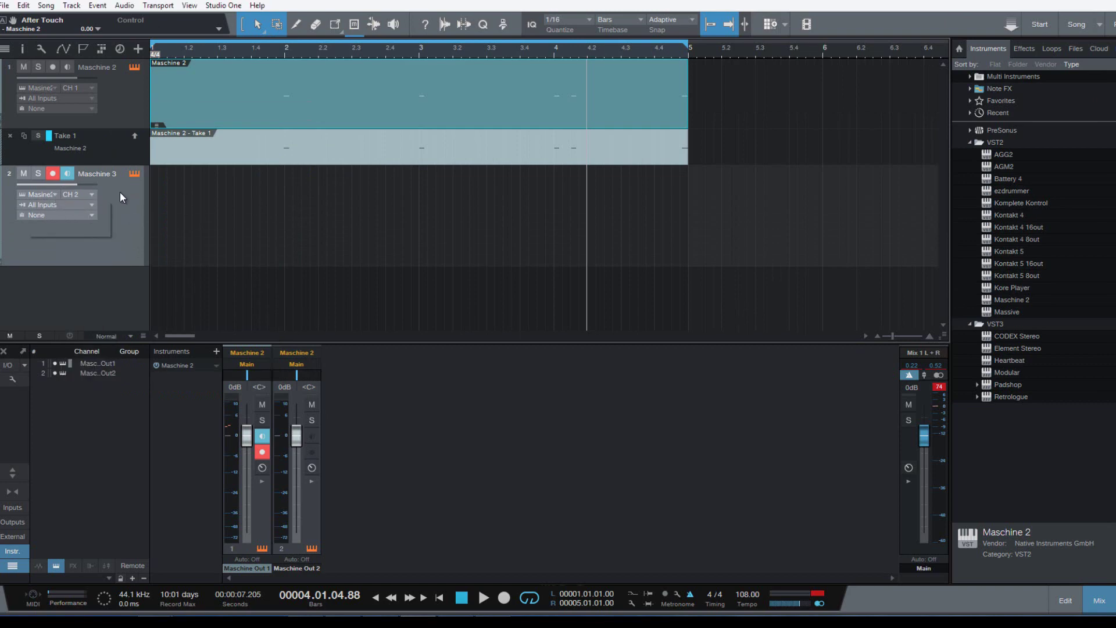
Step: Route the duplicated track's output to Maschine PADS and its MIDI input to Maschine 2
{"action": "left_click", "coordinate": [54, 205]}
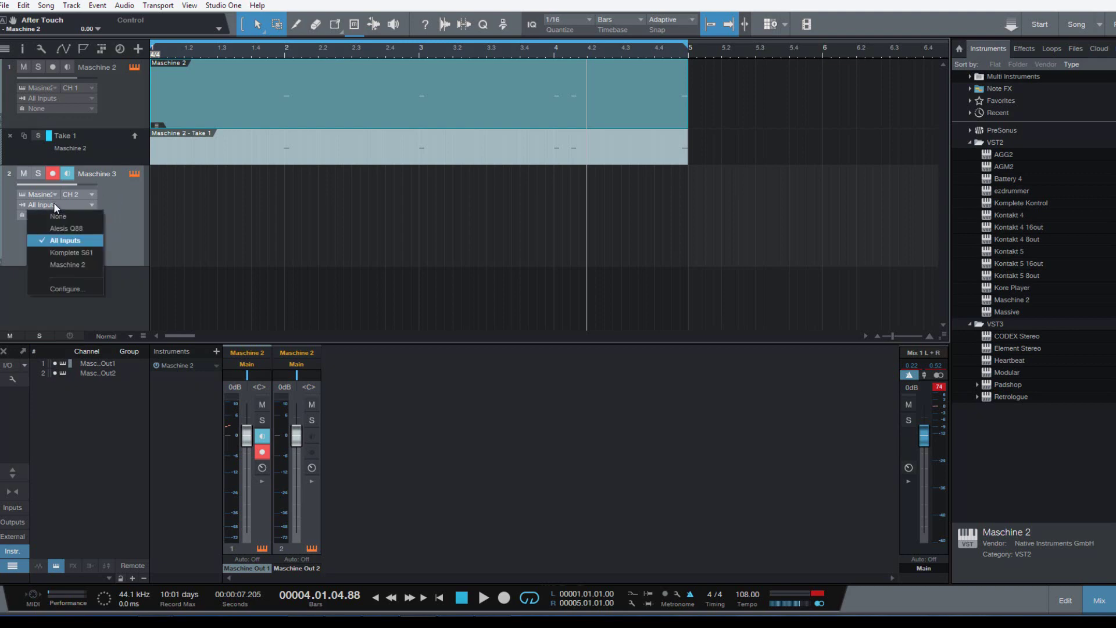
{"action": "left_click", "coordinate": [48, 194]}
{"action": "left_click", "coordinate": [45, 192]}
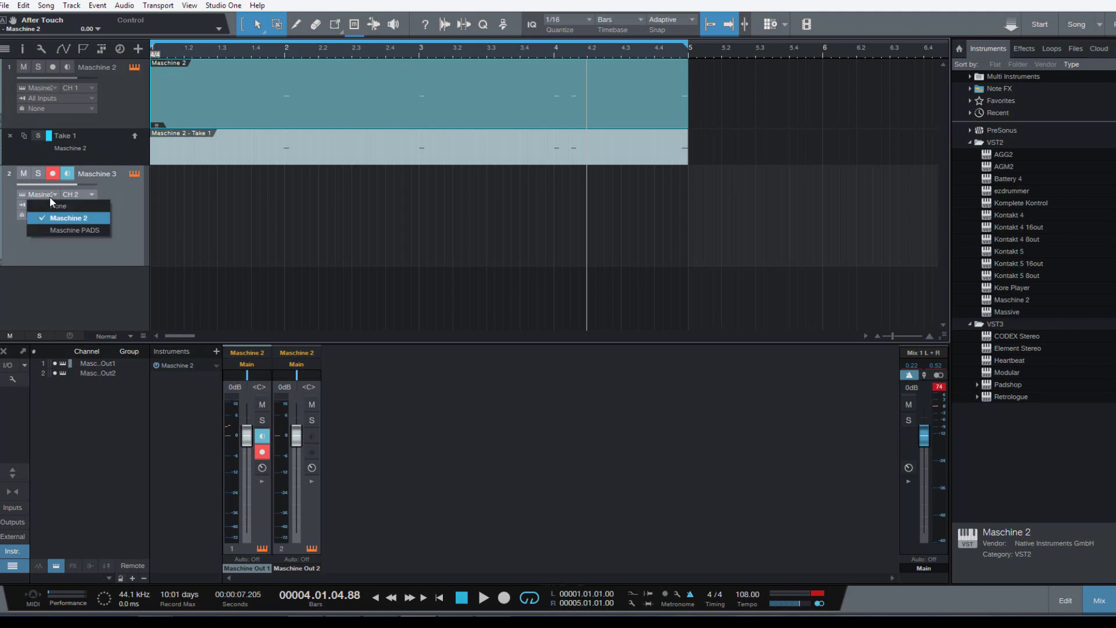
{"action": "left_click", "coordinate": [63, 230]}
{"action": "left_click", "coordinate": [91, 203]}
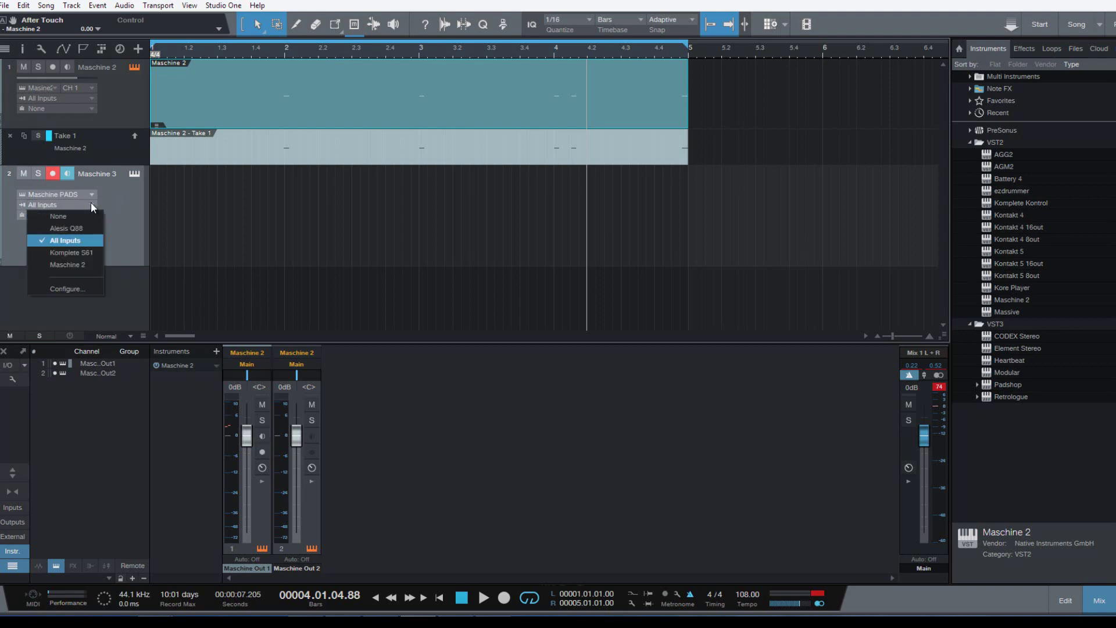
{"action": "left_click", "coordinate": [73, 262]}
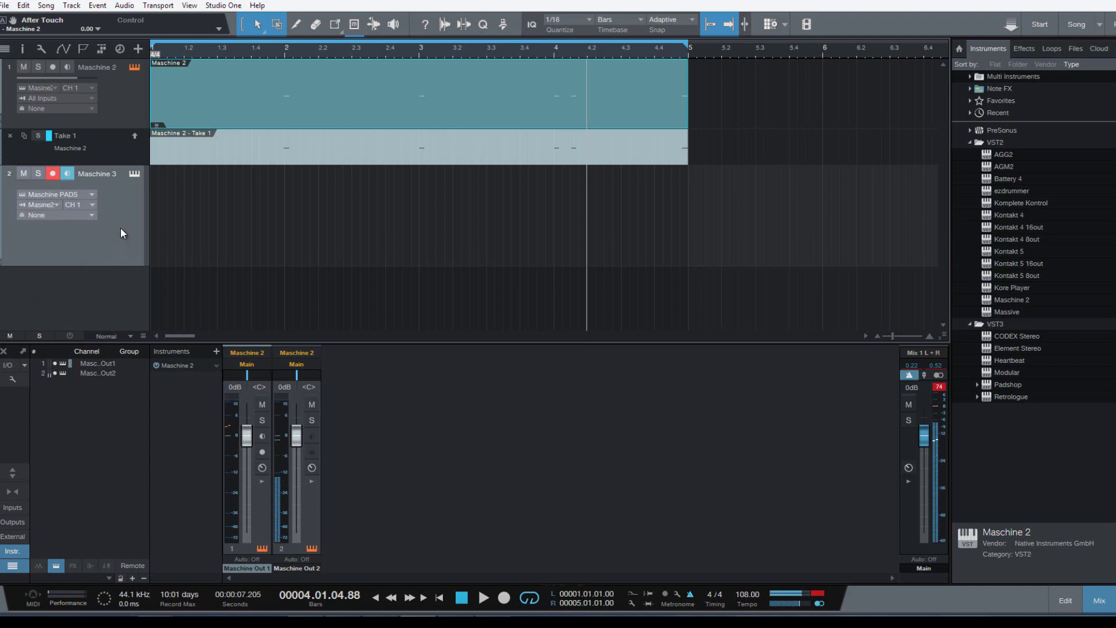
{"action": "left_click", "coordinate": [135, 173]}
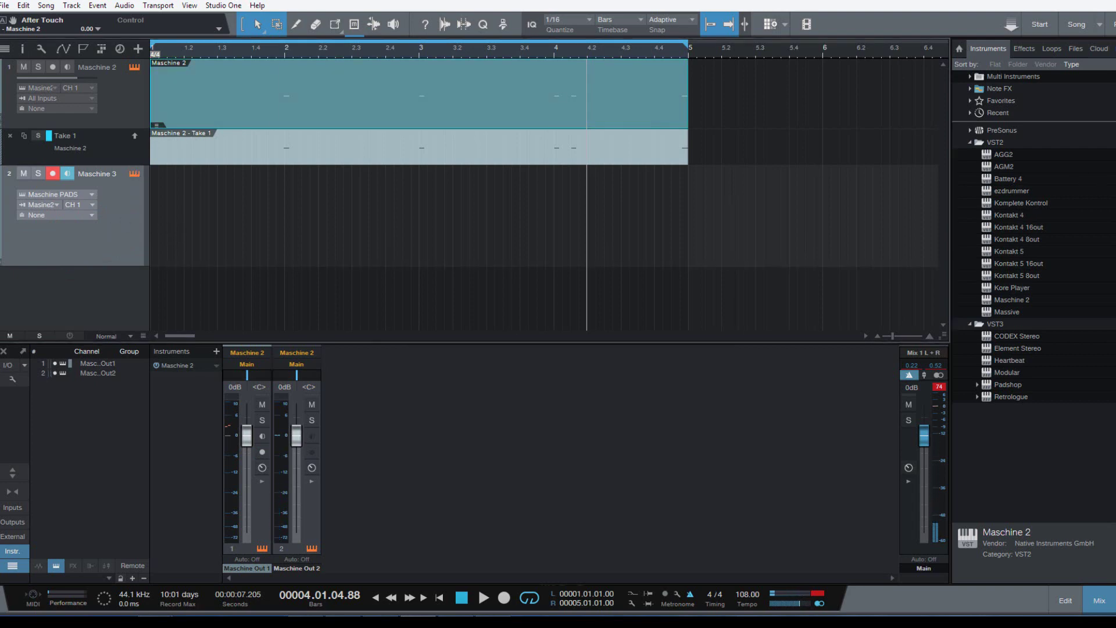
Step: Compare the original and duplicated tracks, and set the Maschine 3 track's MIDI input channel to CH 2
{"action": "left_click", "coordinate": [124, 104]}
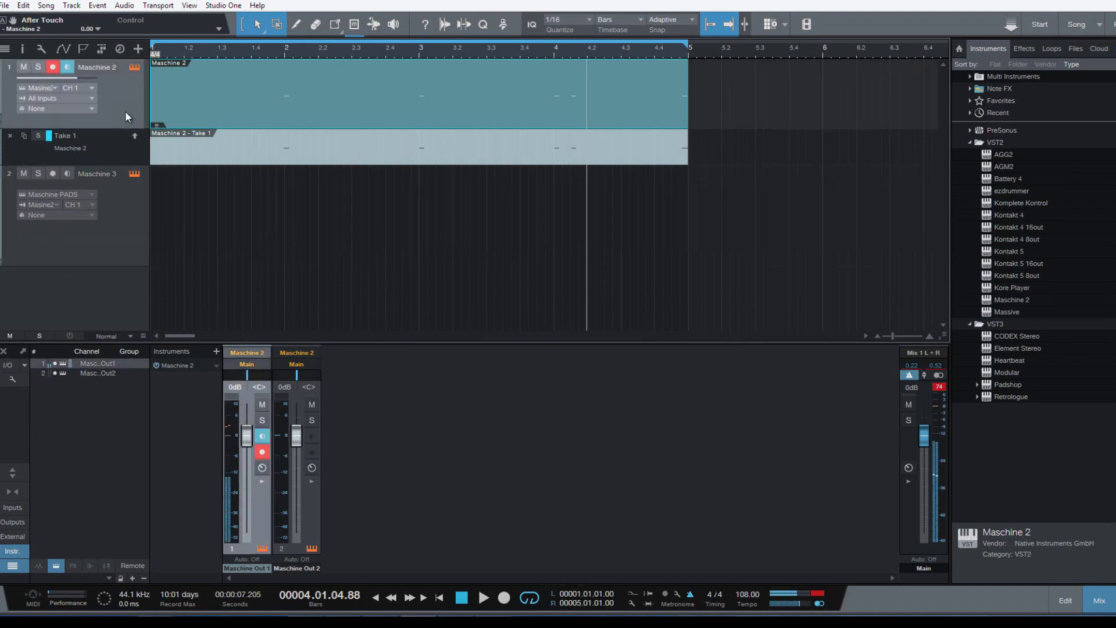
{"action": "left_click", "coordinate": [128, 223]}
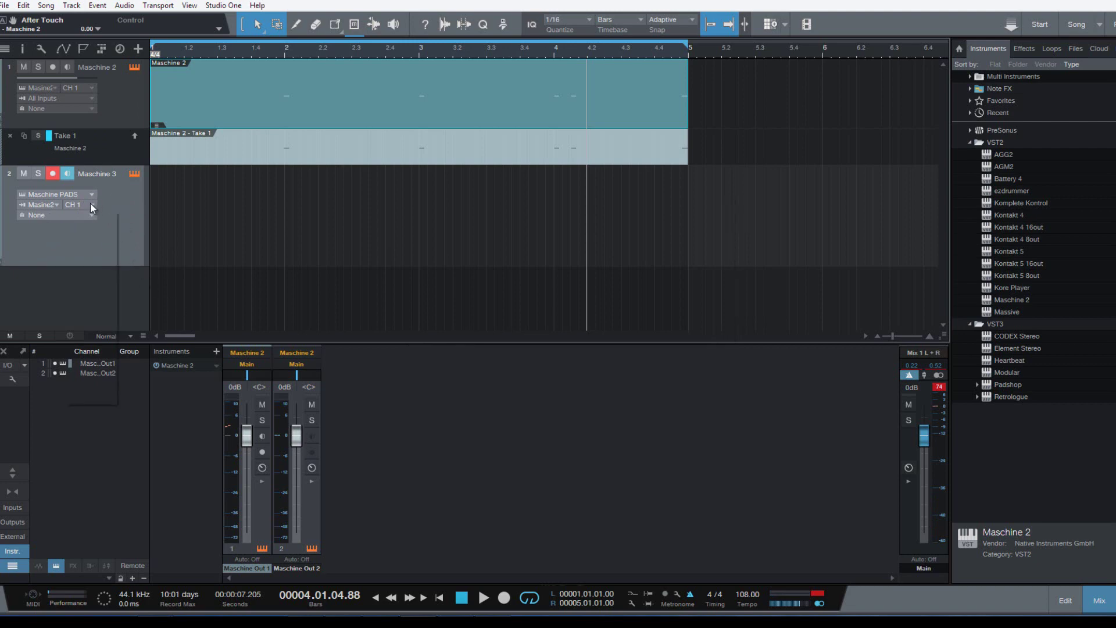
{"action": "double_click", "coordinate": [228, 206]}
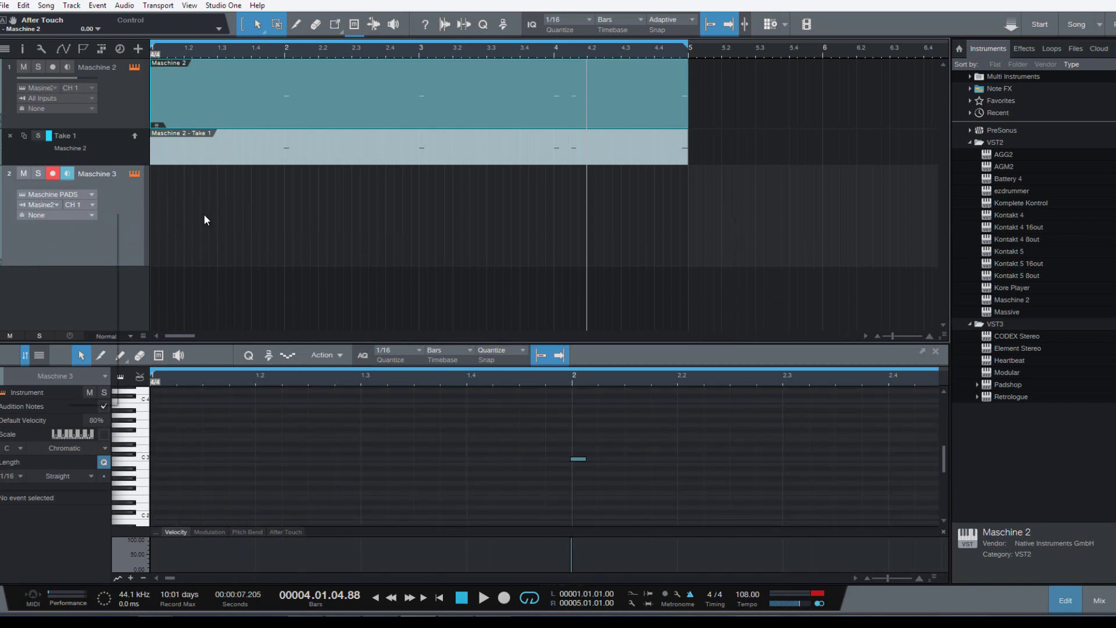
{"action": "left_click", "coordinate": [81, 205]}
{"action": "left_click", "coordinate": [88, 225]}
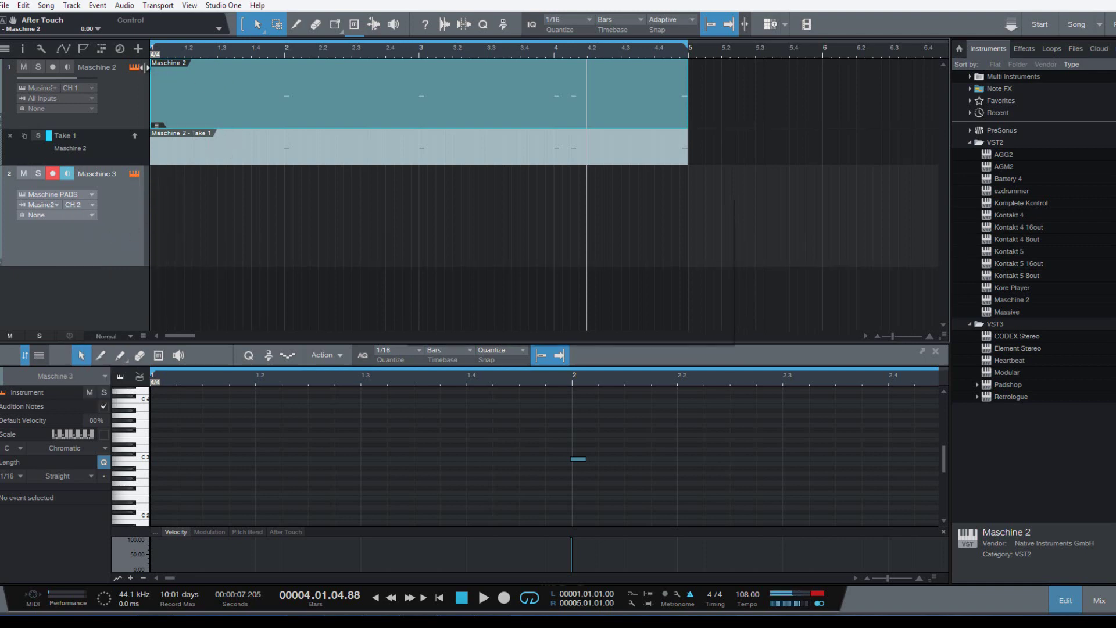
Step: Preview the song from bar 1, and record a snare part on the Maschine 3 track up to bar 5
{"action": "left_click", "coordinate": [150, 50]}
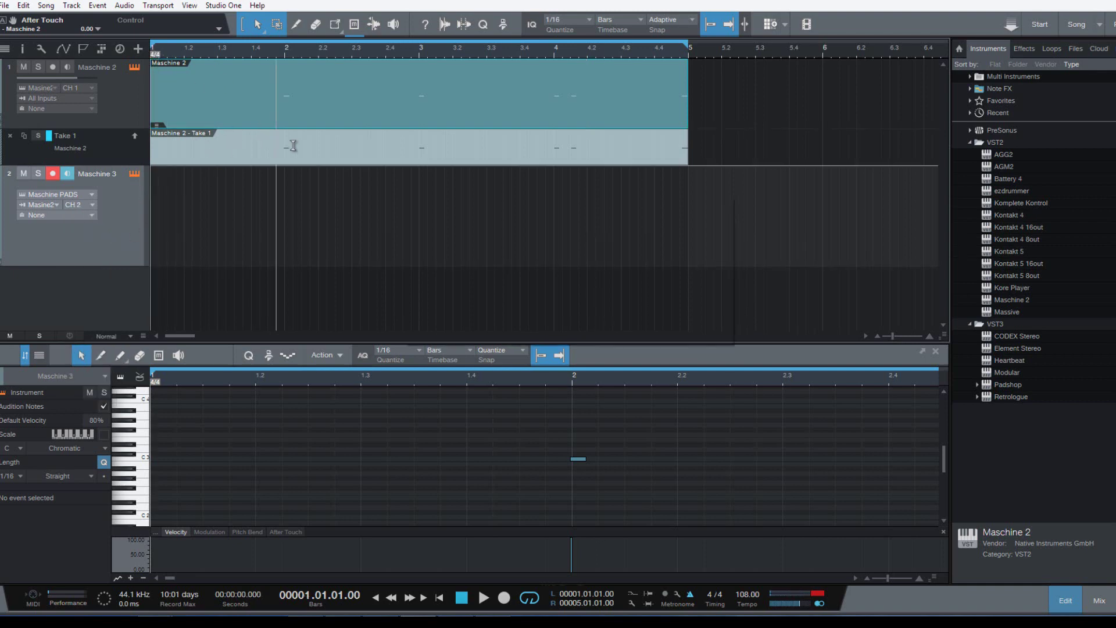
{"action": "key", "text": "space"}
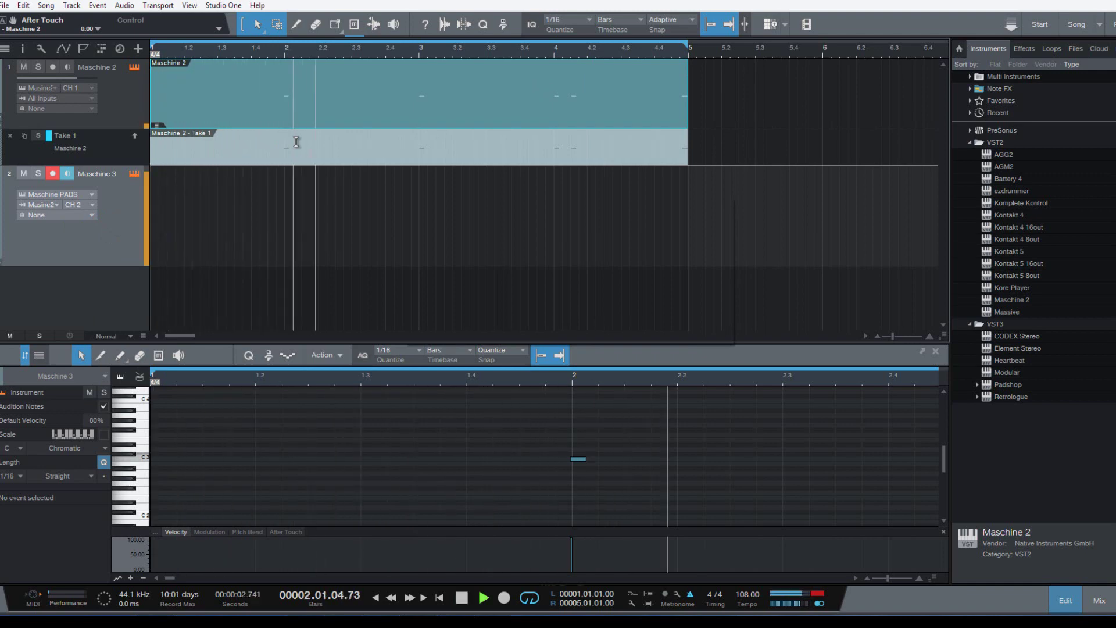
{"action": "key", "text": "space"}
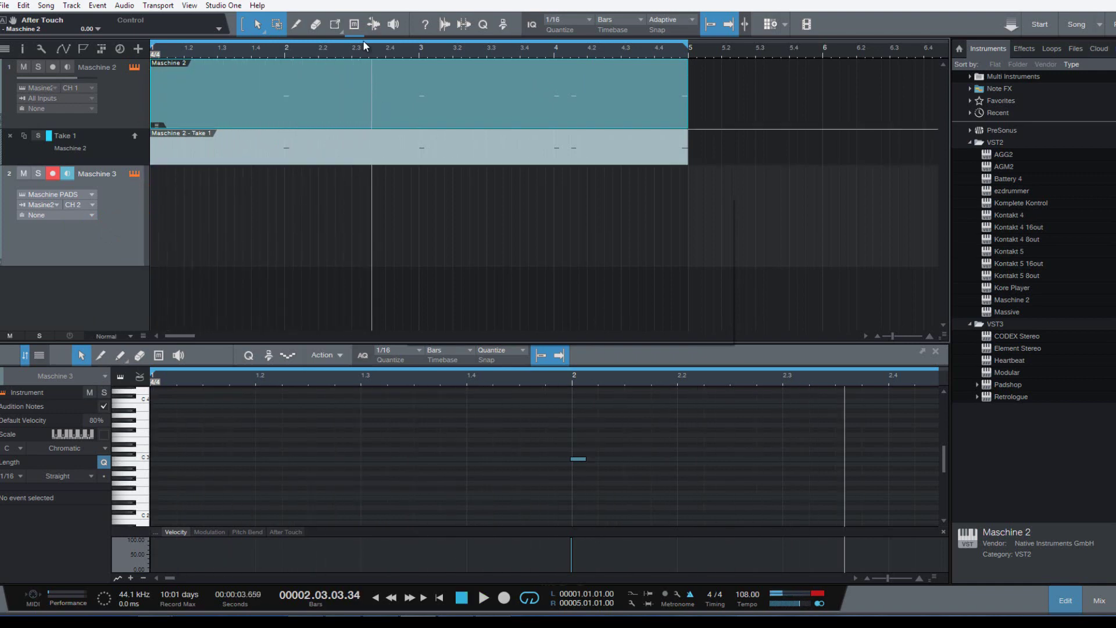
{"action": "left_click", "coordinate": [152, 49]}
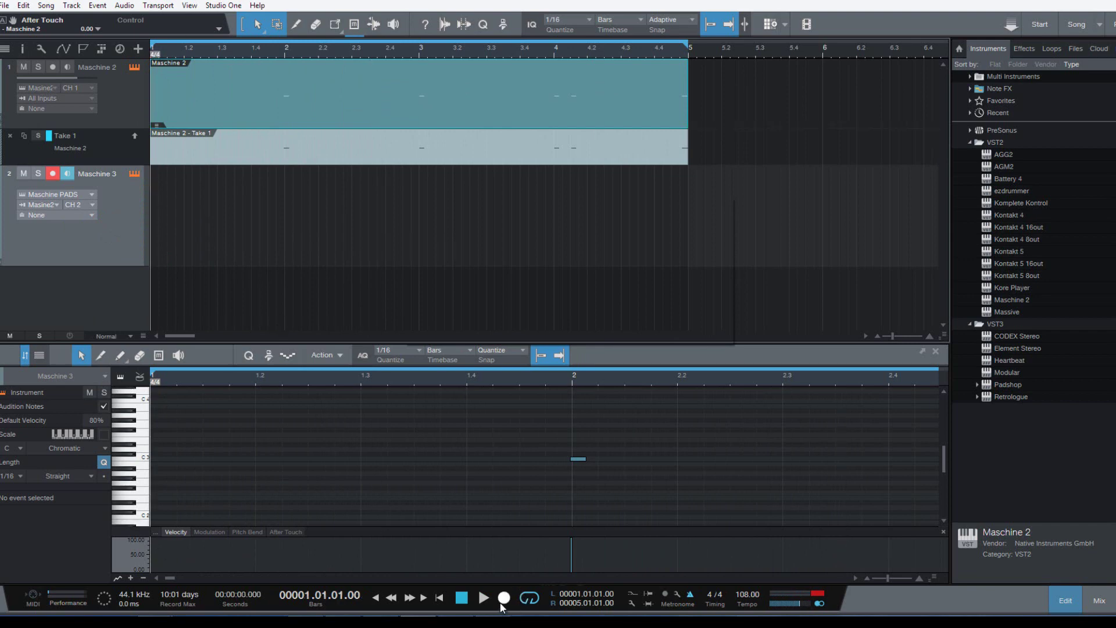
{"action": "left_click", "coordinate": [503, 602]}
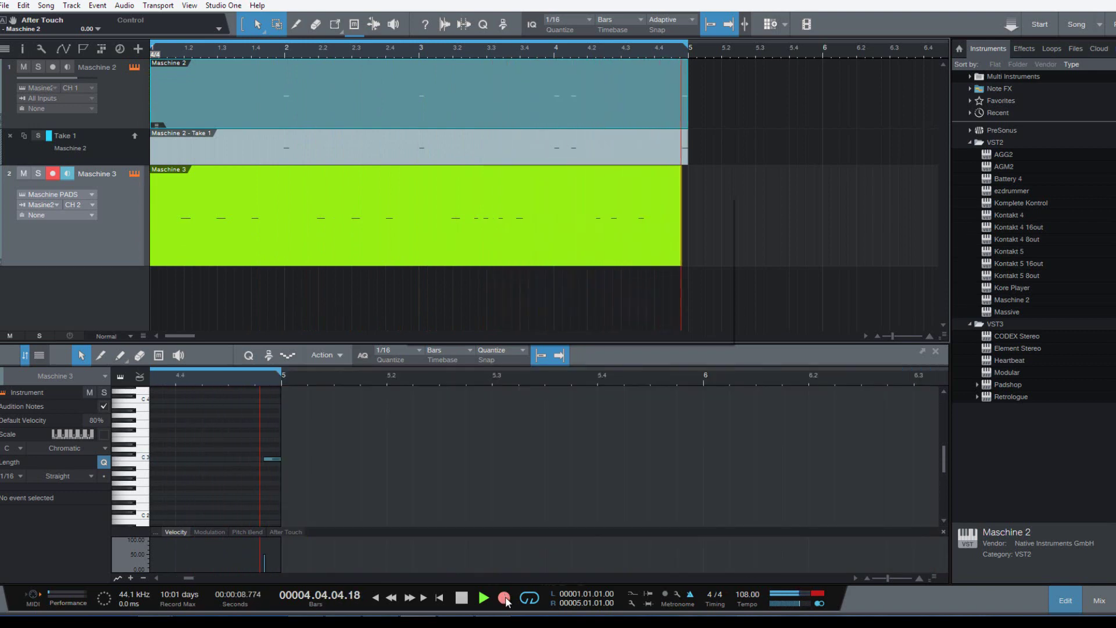
{"action": "key", "text": "space"}
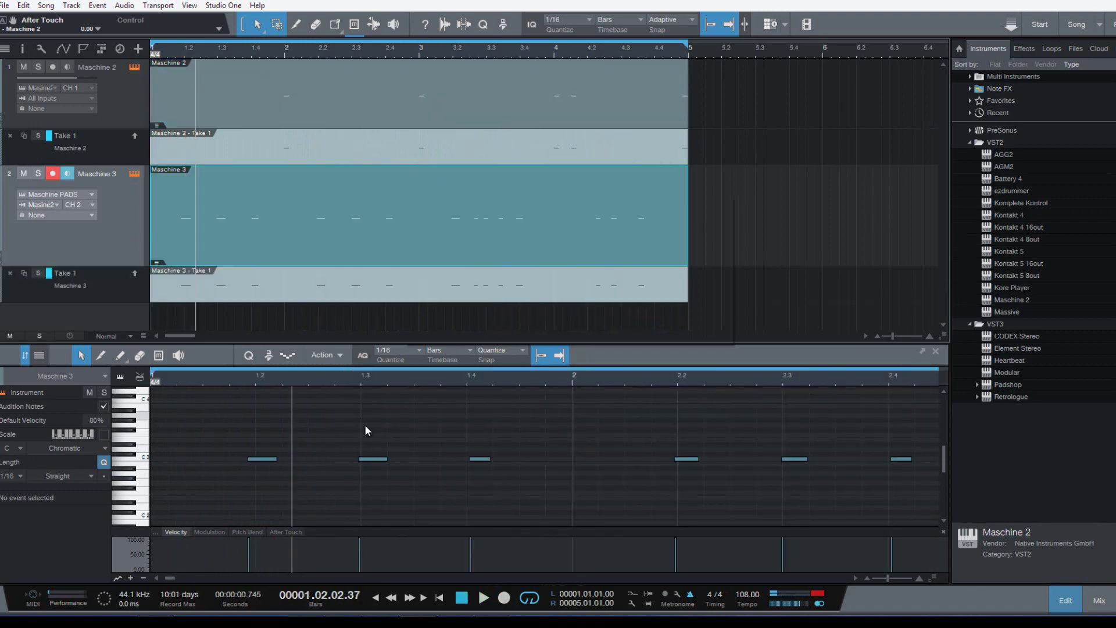
Step: Route the Maschine 3 track to Maschine 2 on CH 2 with All Inputs as its MIDI input, and play the recording
{"action": "left_click", "coordinate": [49, 200]}
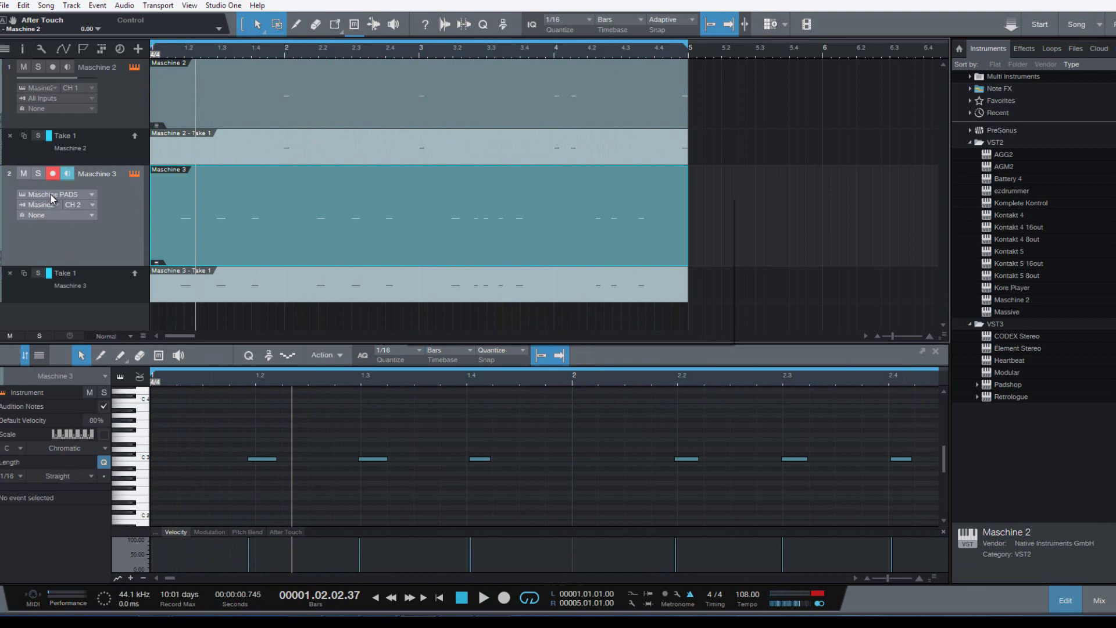
{"action": "left_click", "coordinate": [87, 194]}
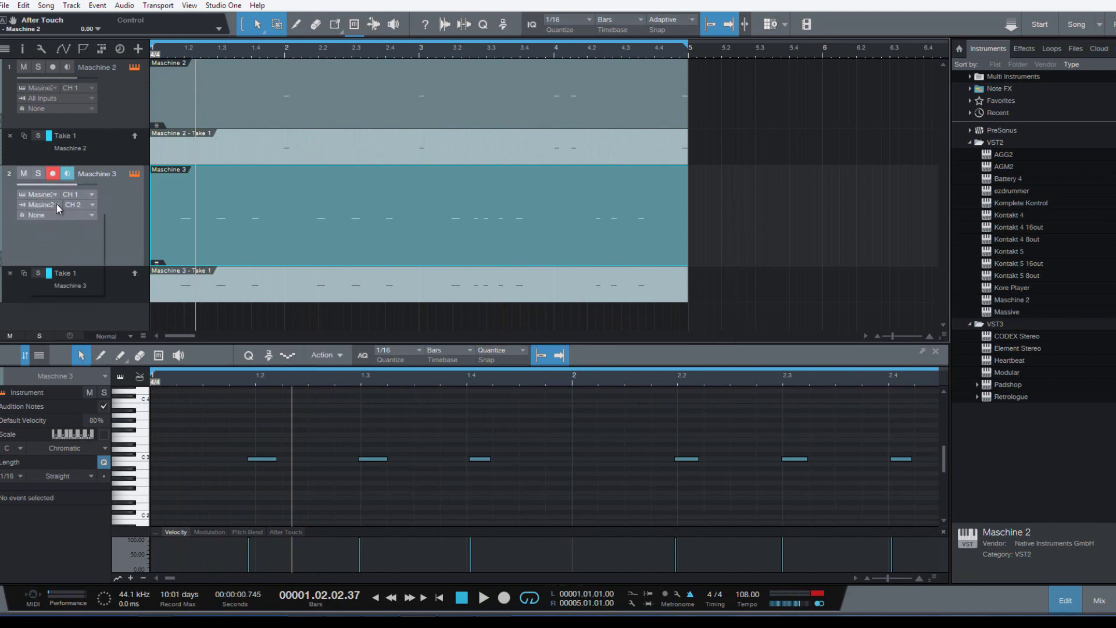
{"action": "left_click", "coordinate": [52, 204]}
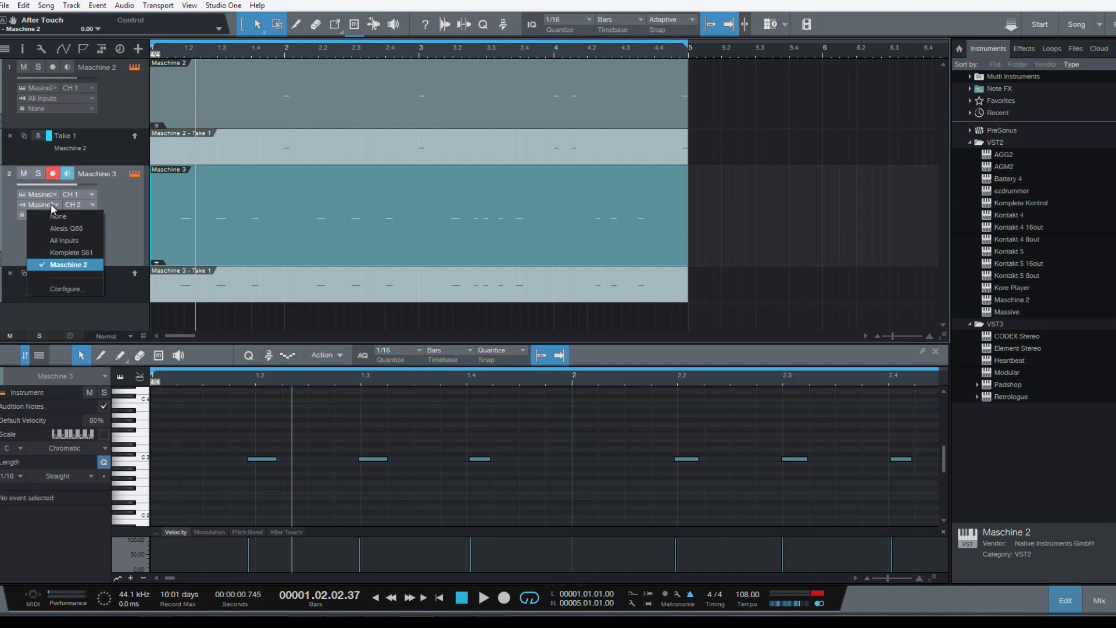
{"action": "left_click", "coordinate": [50, 240]}
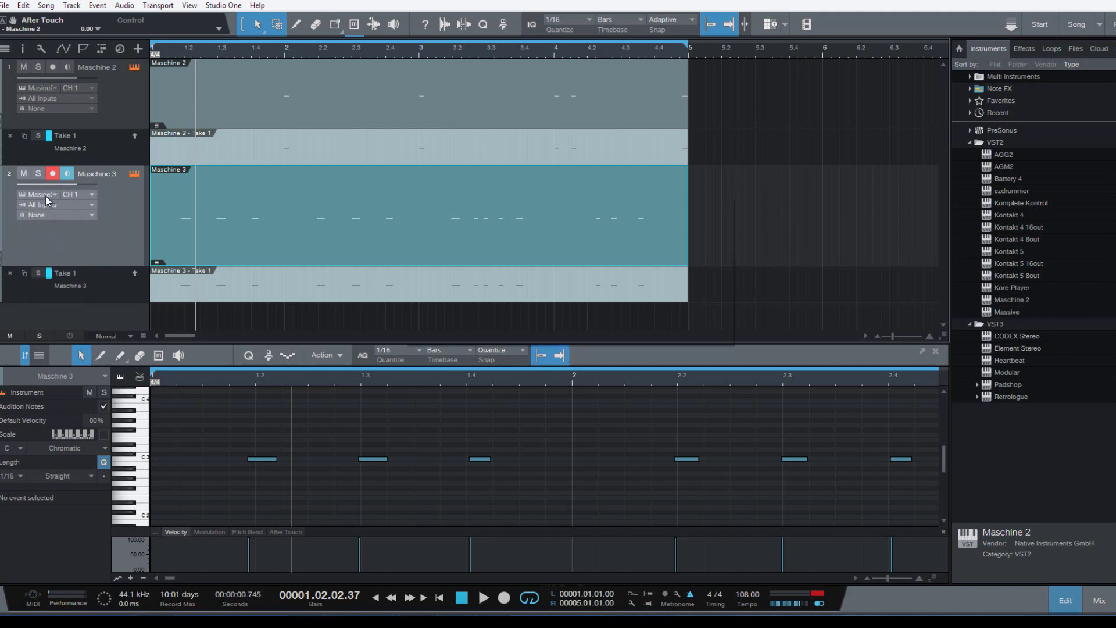
{"action": "left_click", "coordinate": [91, 194]}
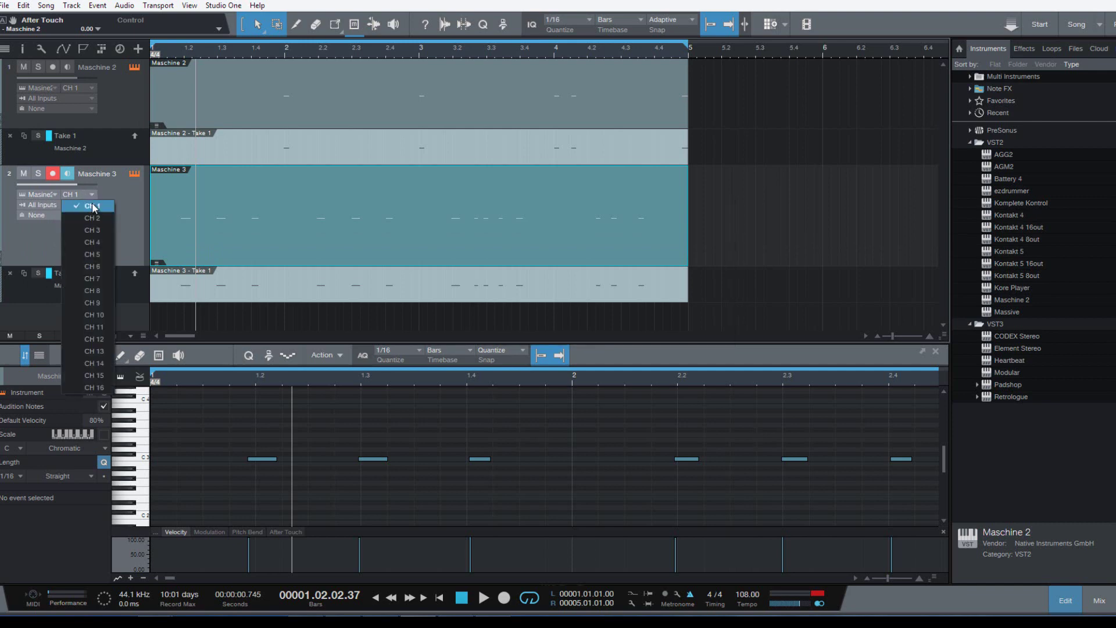
{"action": "left_click", "coordinate": [93, 218]}
{"action": "key", "text": "space"}
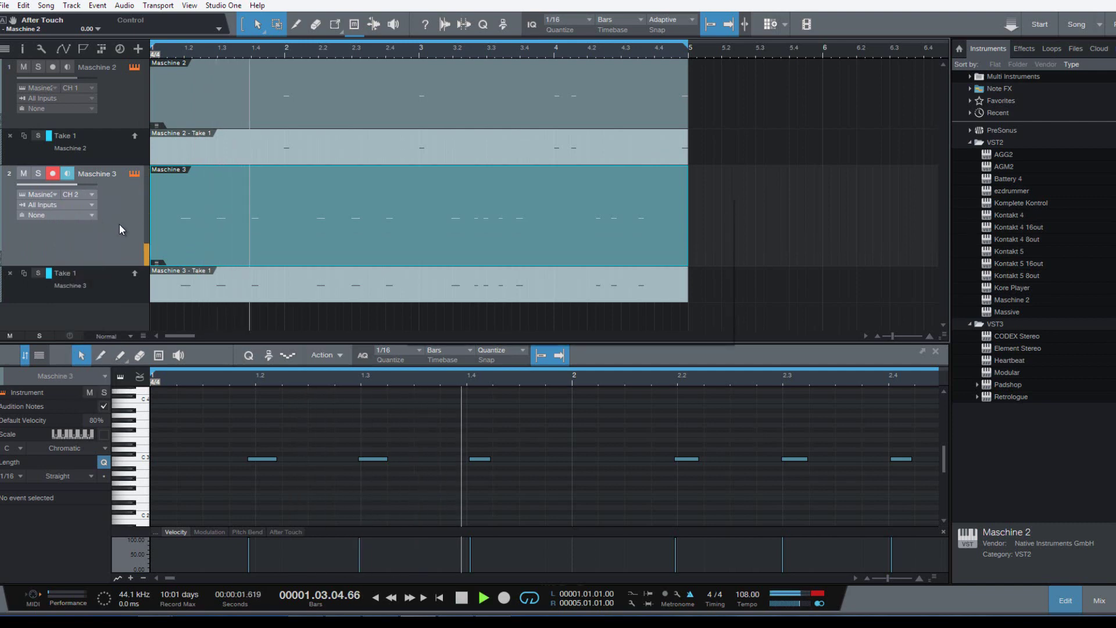
{"action": "key", "text": "space"}
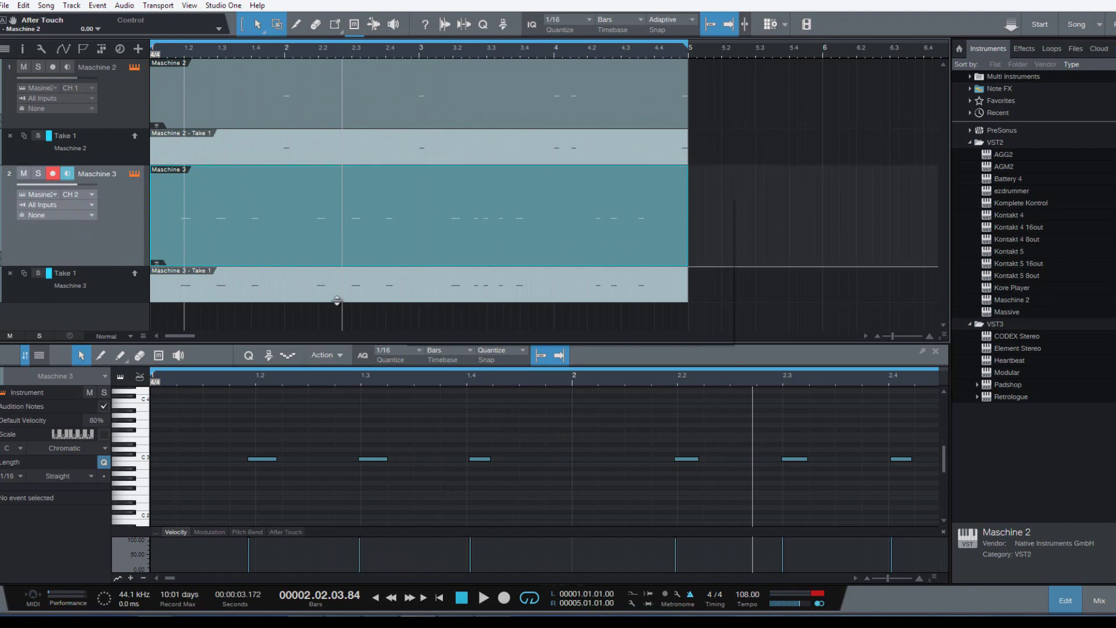
Step: Replace the snare in sound slot 2 with Snare Alkaloid 4 V1, and audition the recorded part with the new sound
{"action": "left_click", "coordinate": [144, 459]}
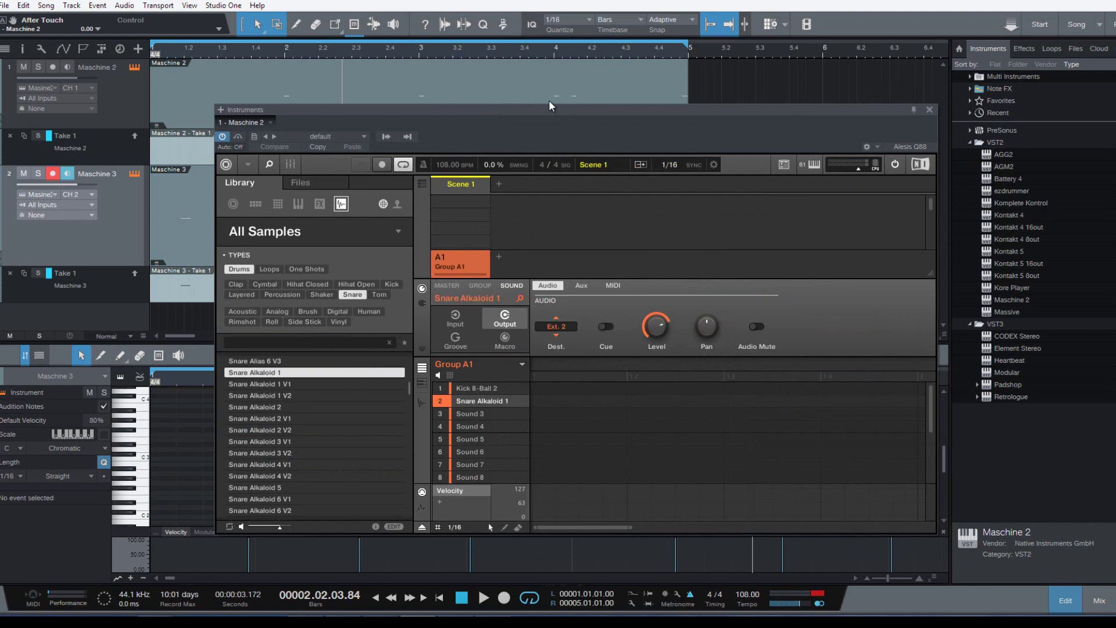
{"action": "left_click_drag", "start_coordinate": [550, 105], "coordinate": [488, 94]}
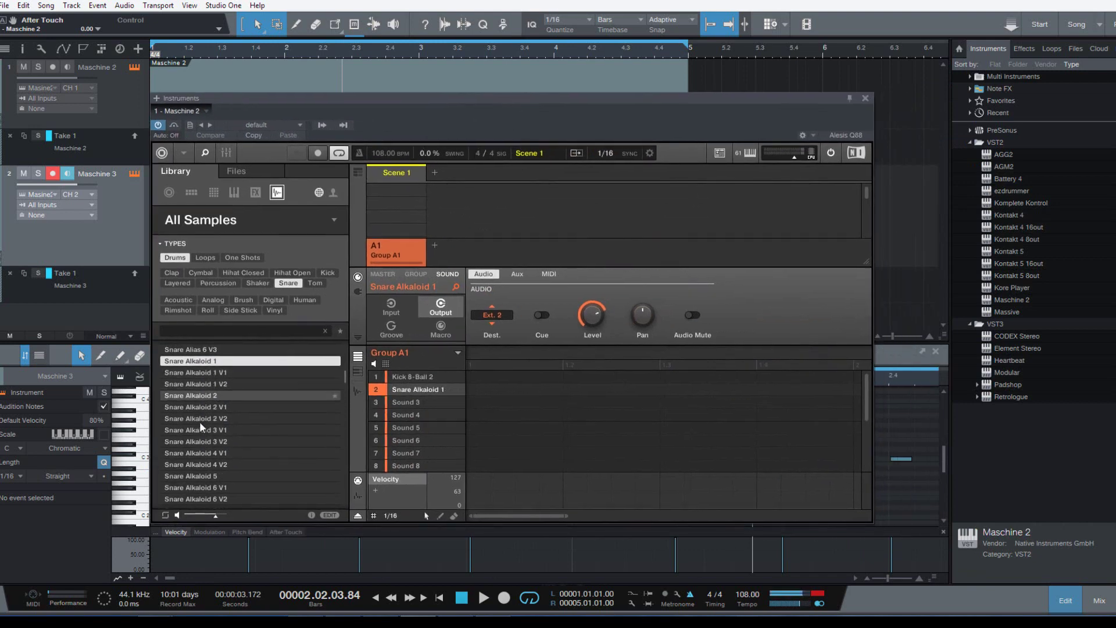
{"action": "left_click", "coordinate": [198, 453]}
{"action": "left_click_drag", "start_coordinate": [198, 453], "coordinate": [420, 390]}
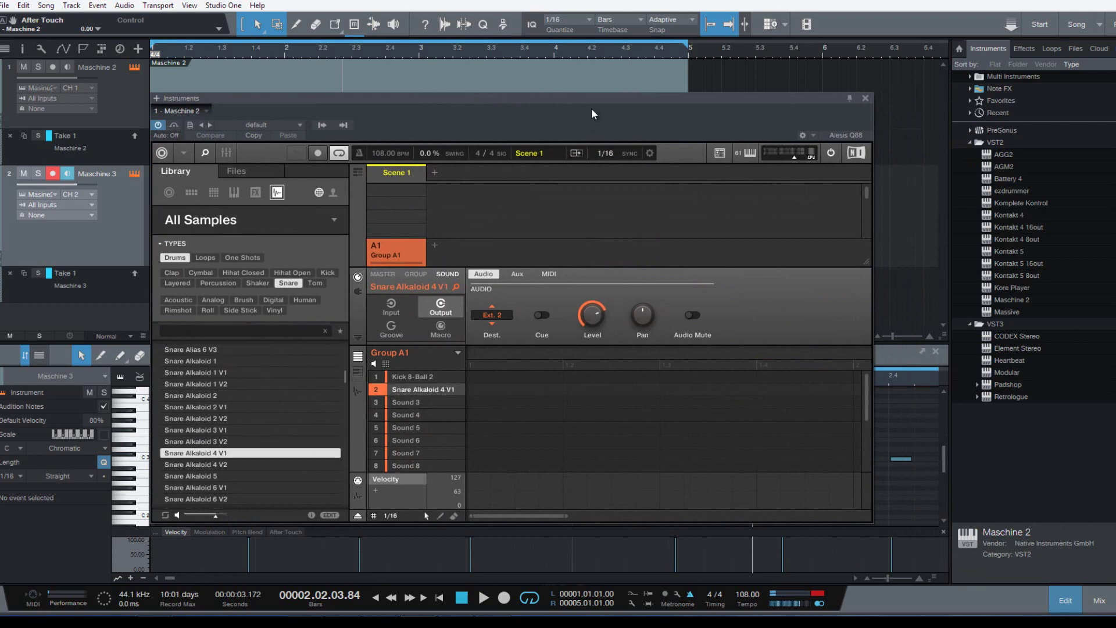
{"action": "left_click_drag", "start_coordinate": [596, 100], "coordinate": [1115, 52]}
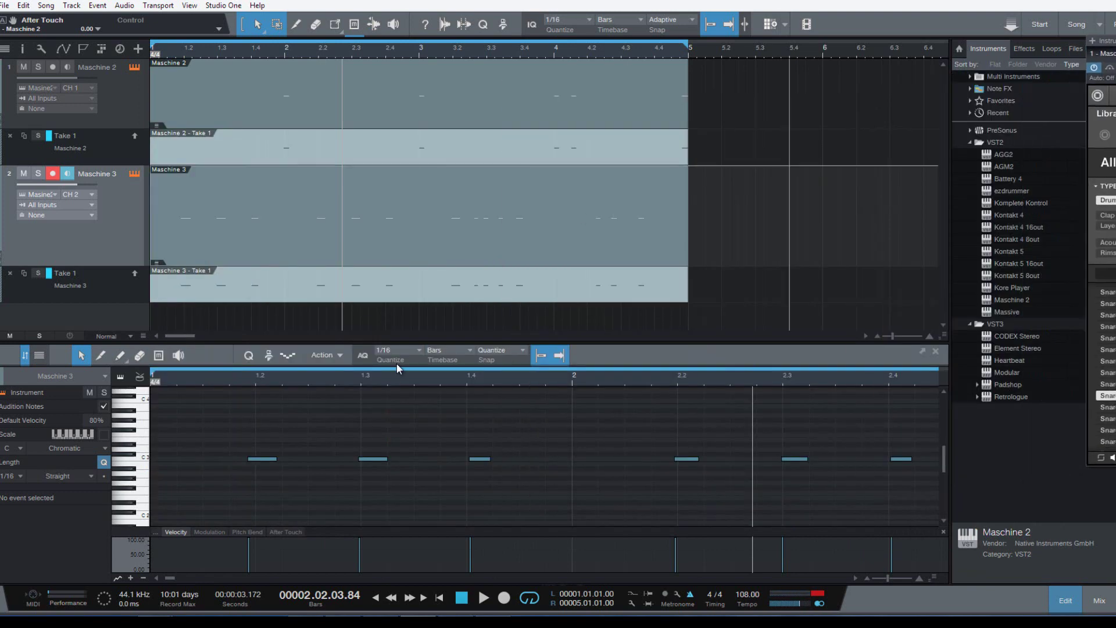
{"action": "left_click", "coordinate": [484, 459]}
{"action": "key", "text": "space"}
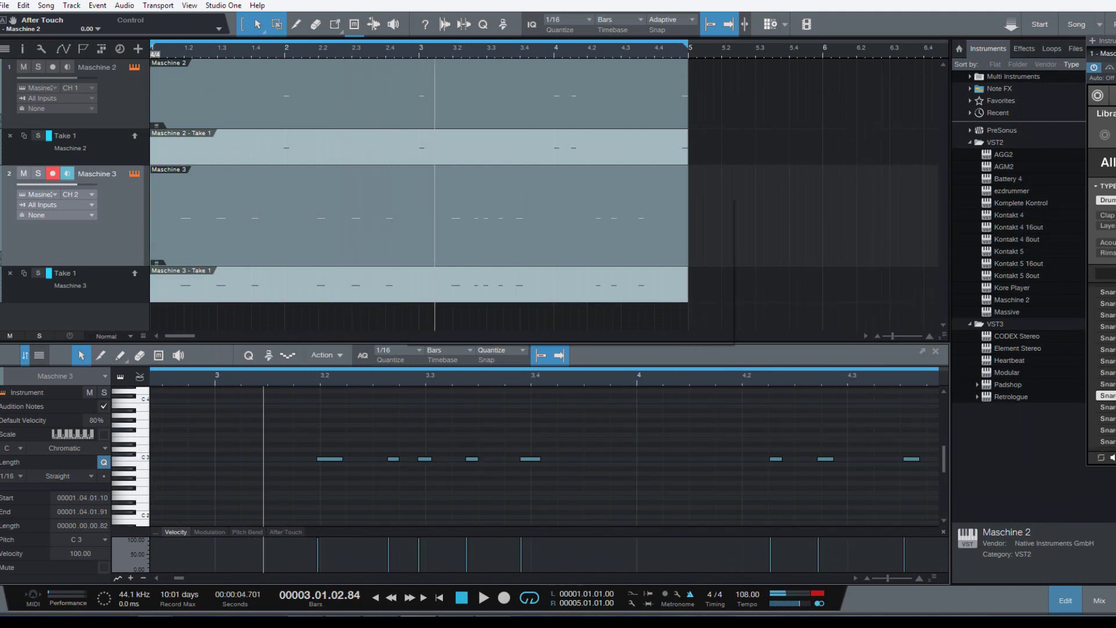
Step: Bring the Maschine 2 plug-in window back, and check its enabled outputs and Group A1's pad view
{"action": "left_click_drag", "start_coordinate": [1115, 41], "coordinate": [576, 90]}
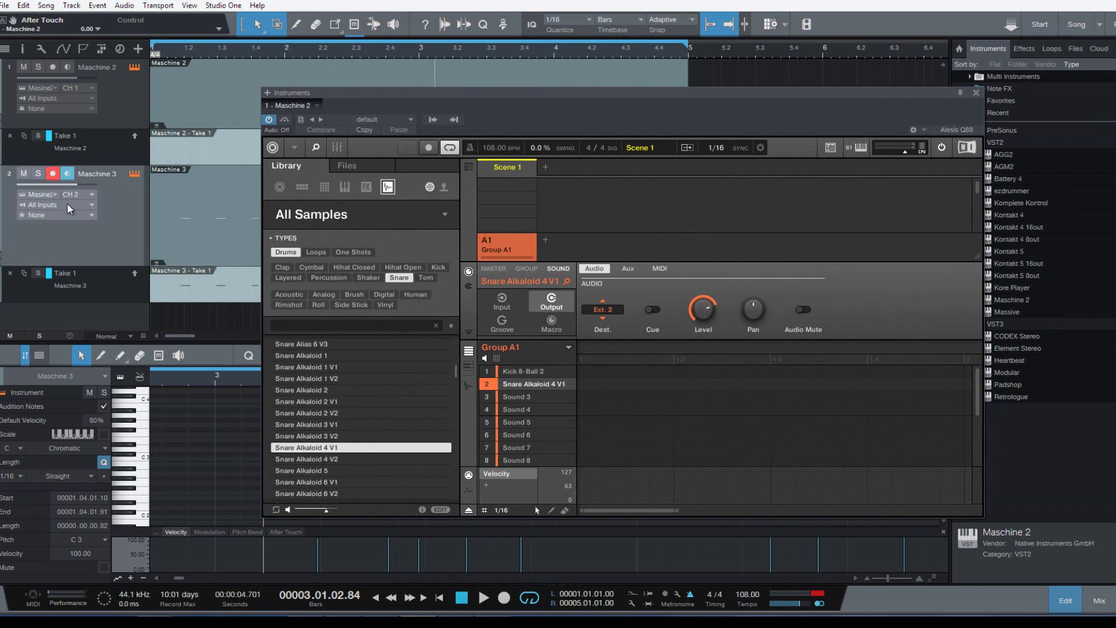
{"action": "left_click", "coordinate": [162, 207]}
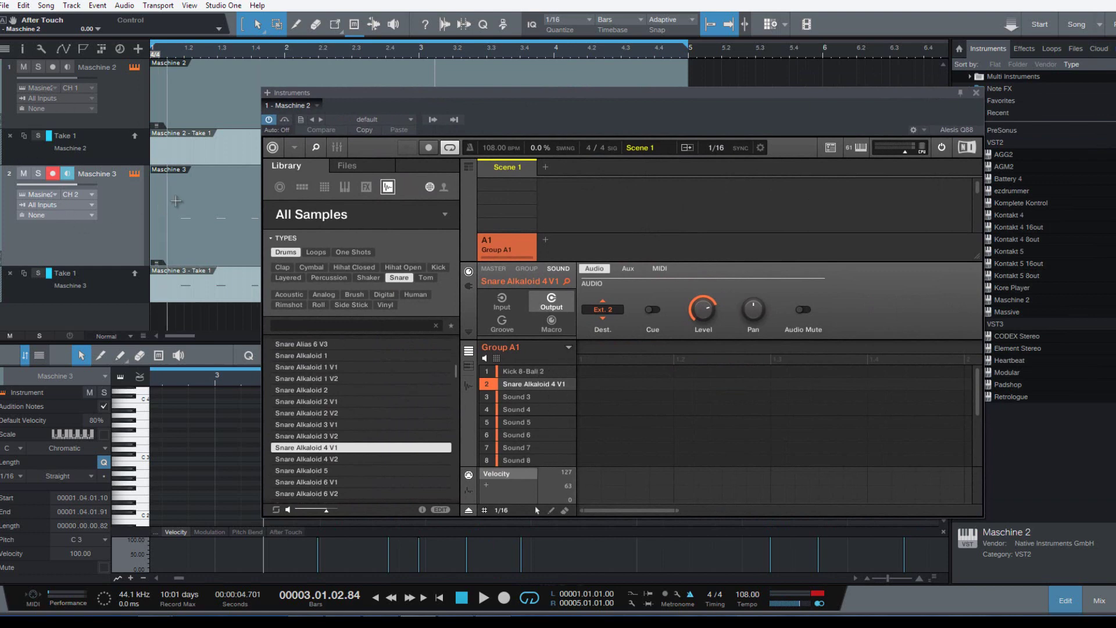
{"action": "left_click_drag", "start_coordinate": [484, 96], "coordinate": [467, 83]}
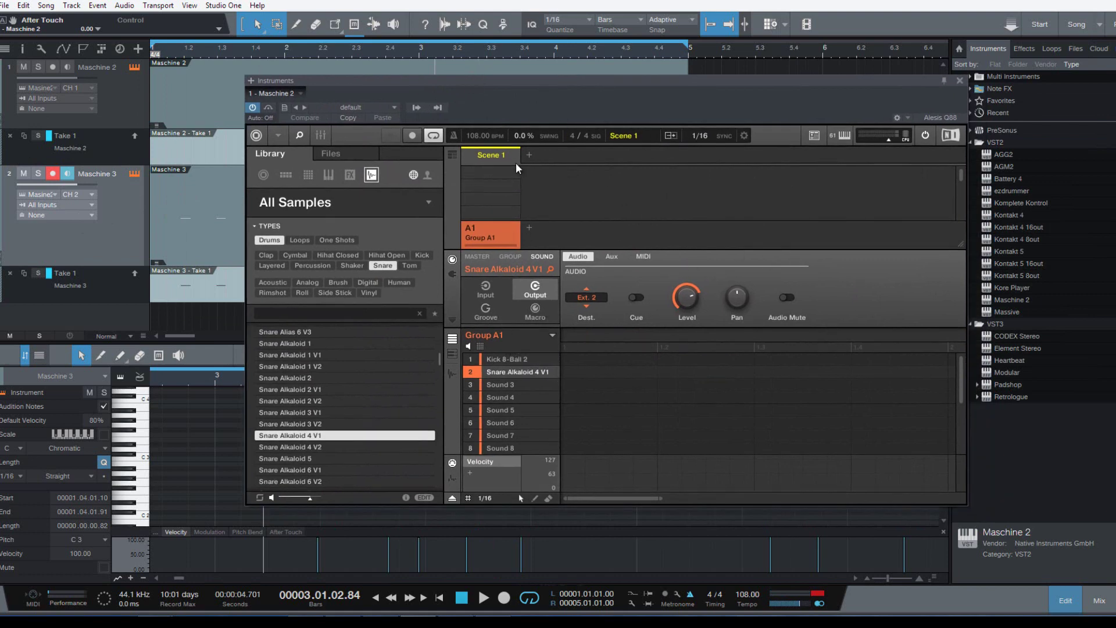
{"action": "left_click", "coordinate": [413, 108]}
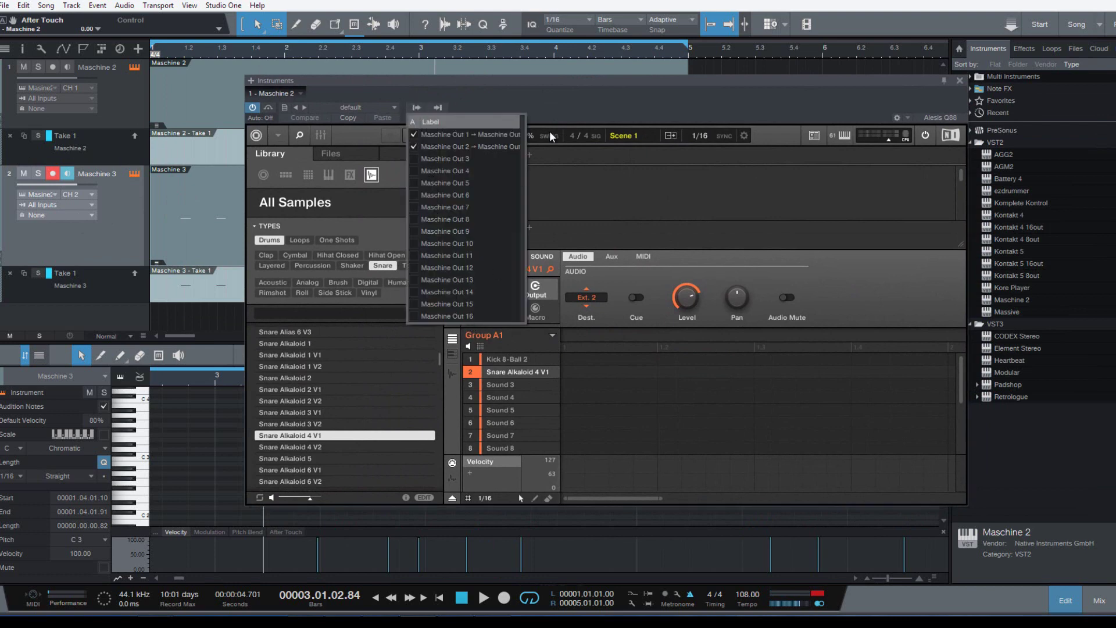
{"action": "left_click", "coordinate": [530, 106]}
{"action": "left_click", "coordinate": [481, 346]}
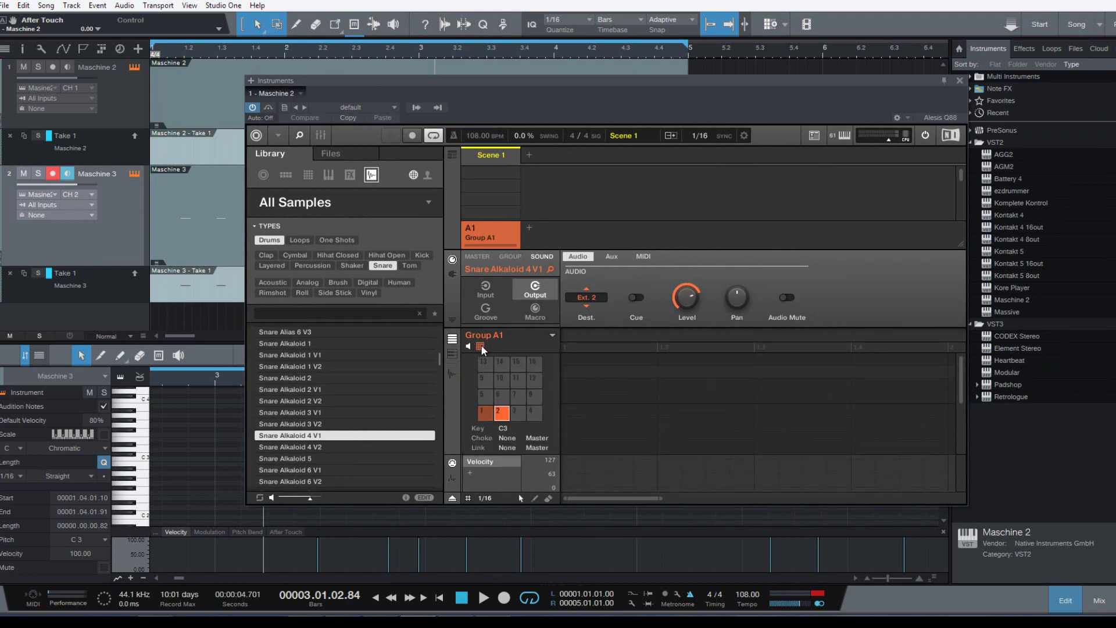
{"action": "left_click", "coordinate": [481, 346]}
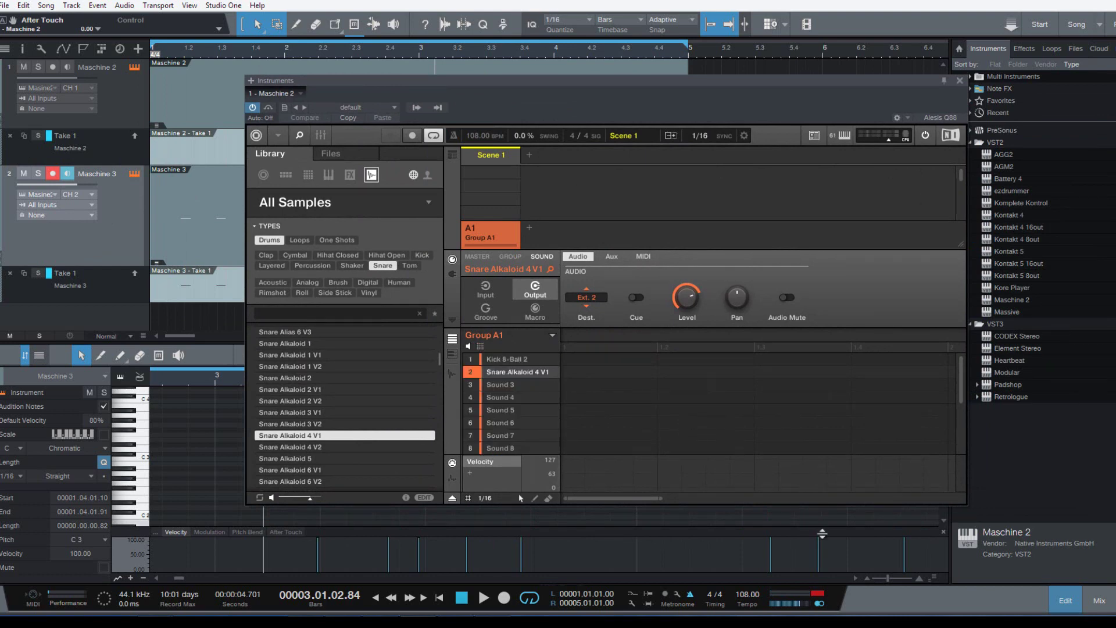